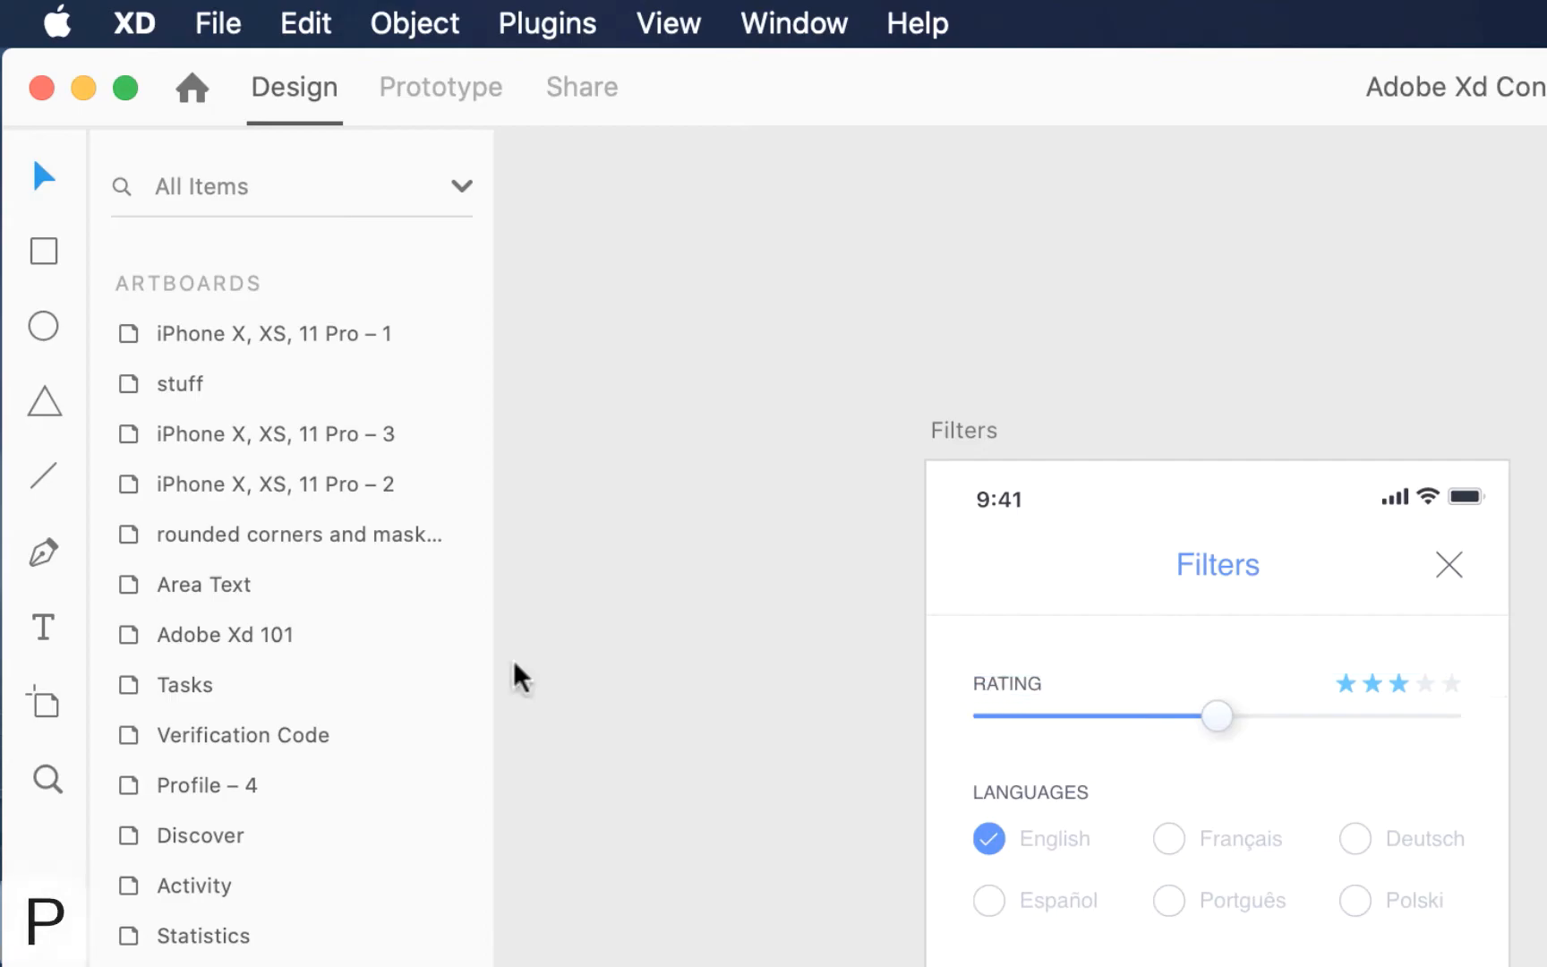
# Step: Start a Pen tool path on the stuff artboard below the slider: a rising diagonal, a long horizontal segment and a short descending diagonal
pyautogui.click(50, 564)
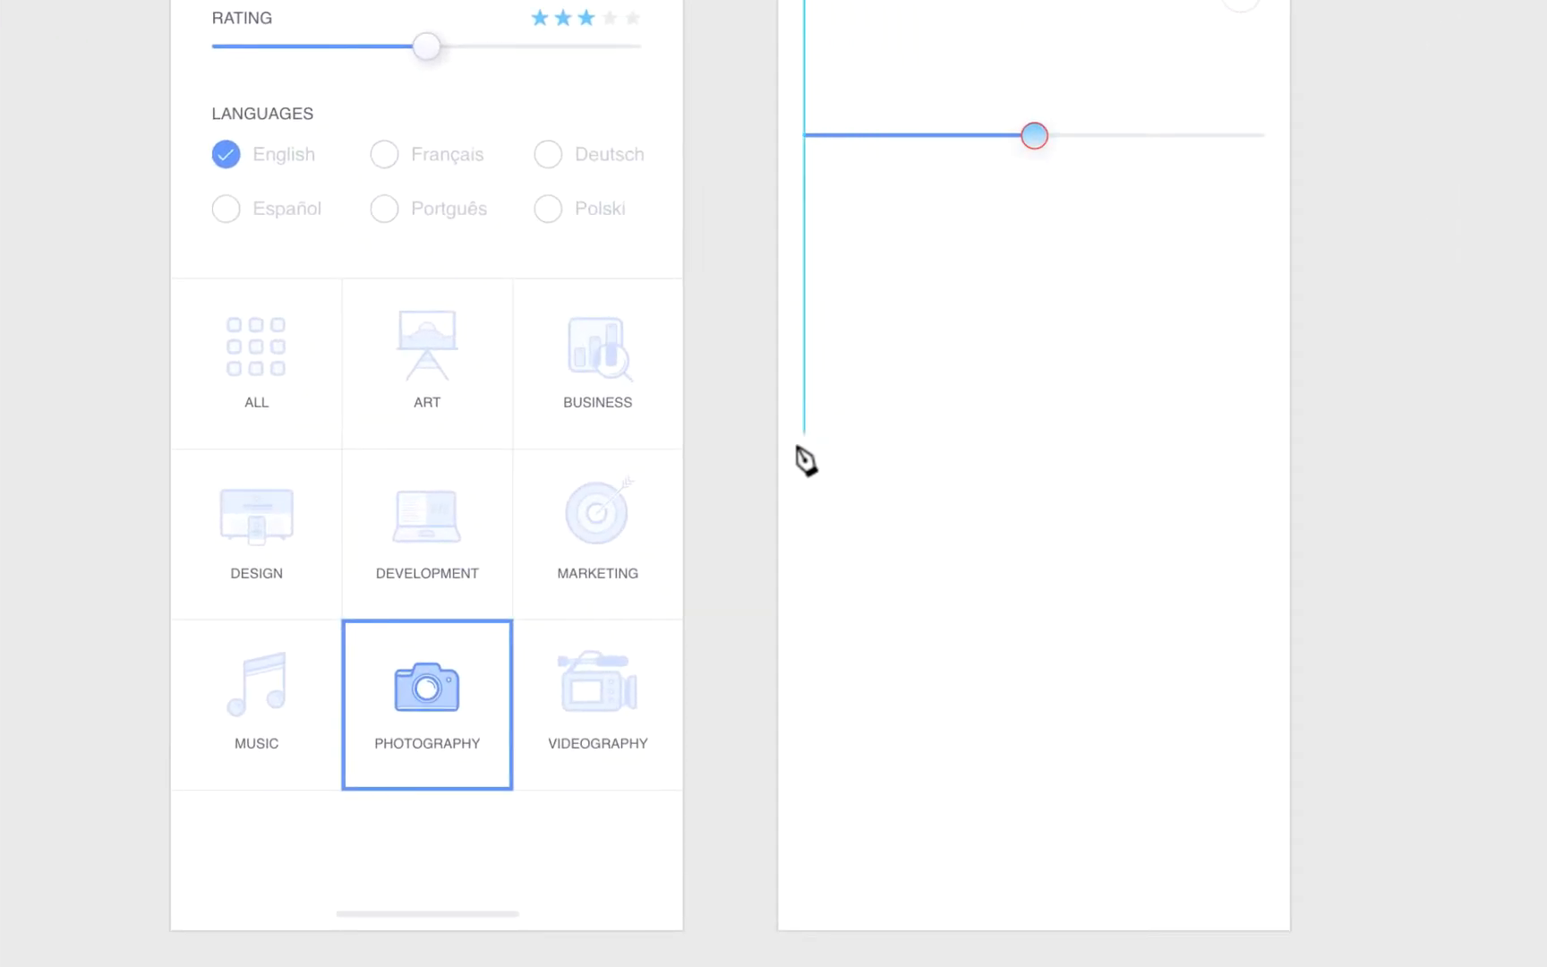
pyautogui.click(826, 535)
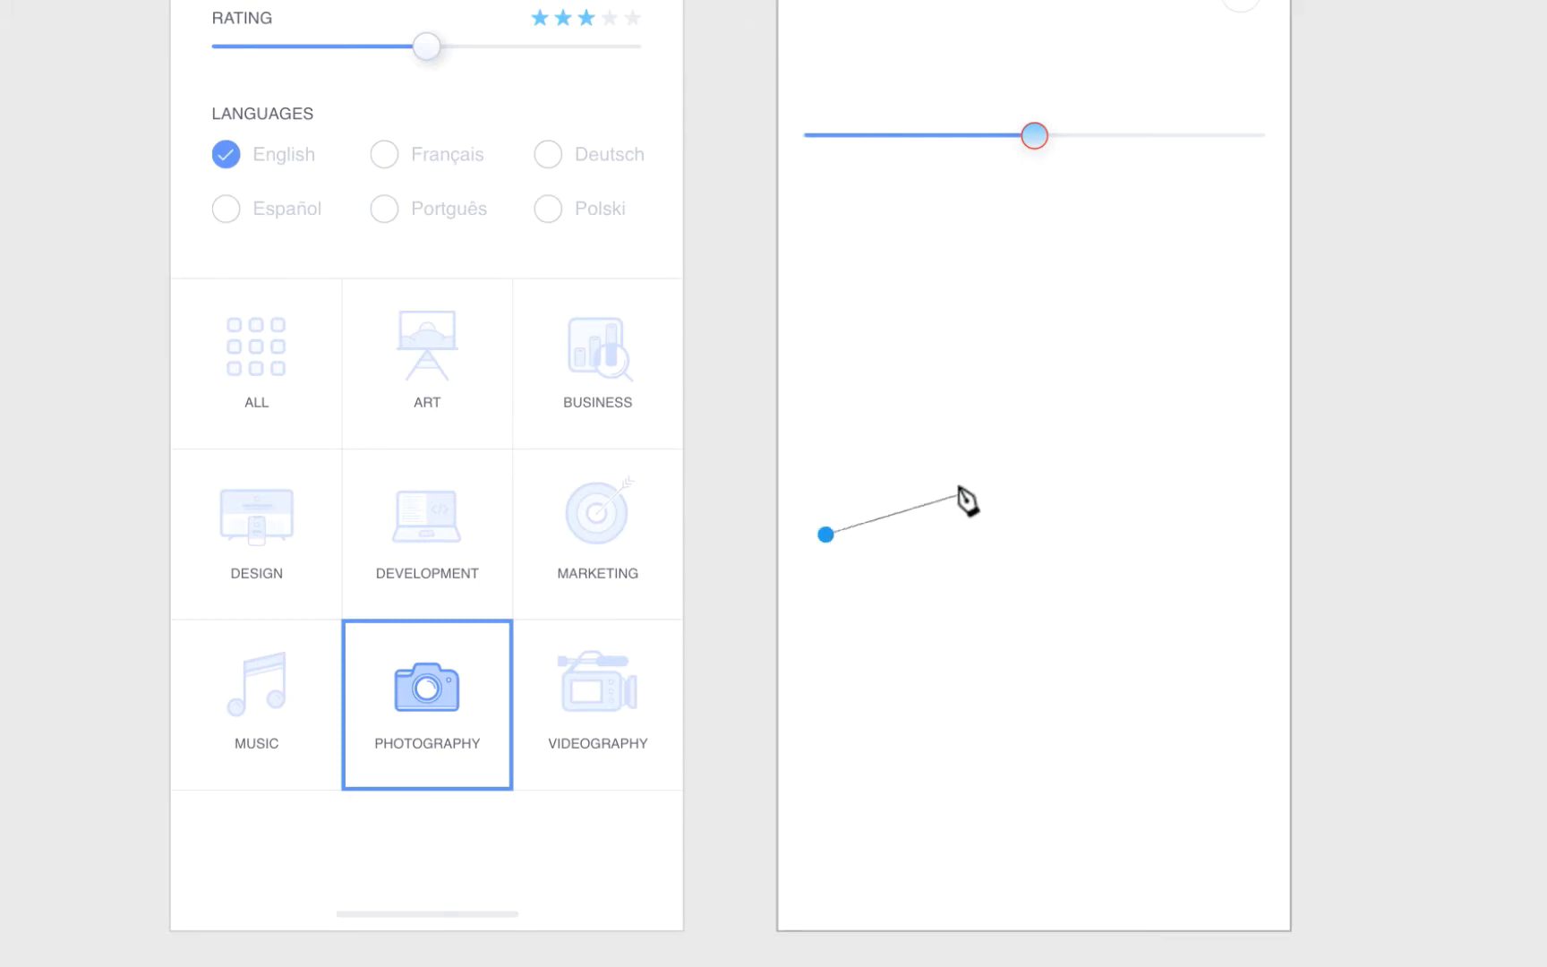
pyautogui.click(901, 408)
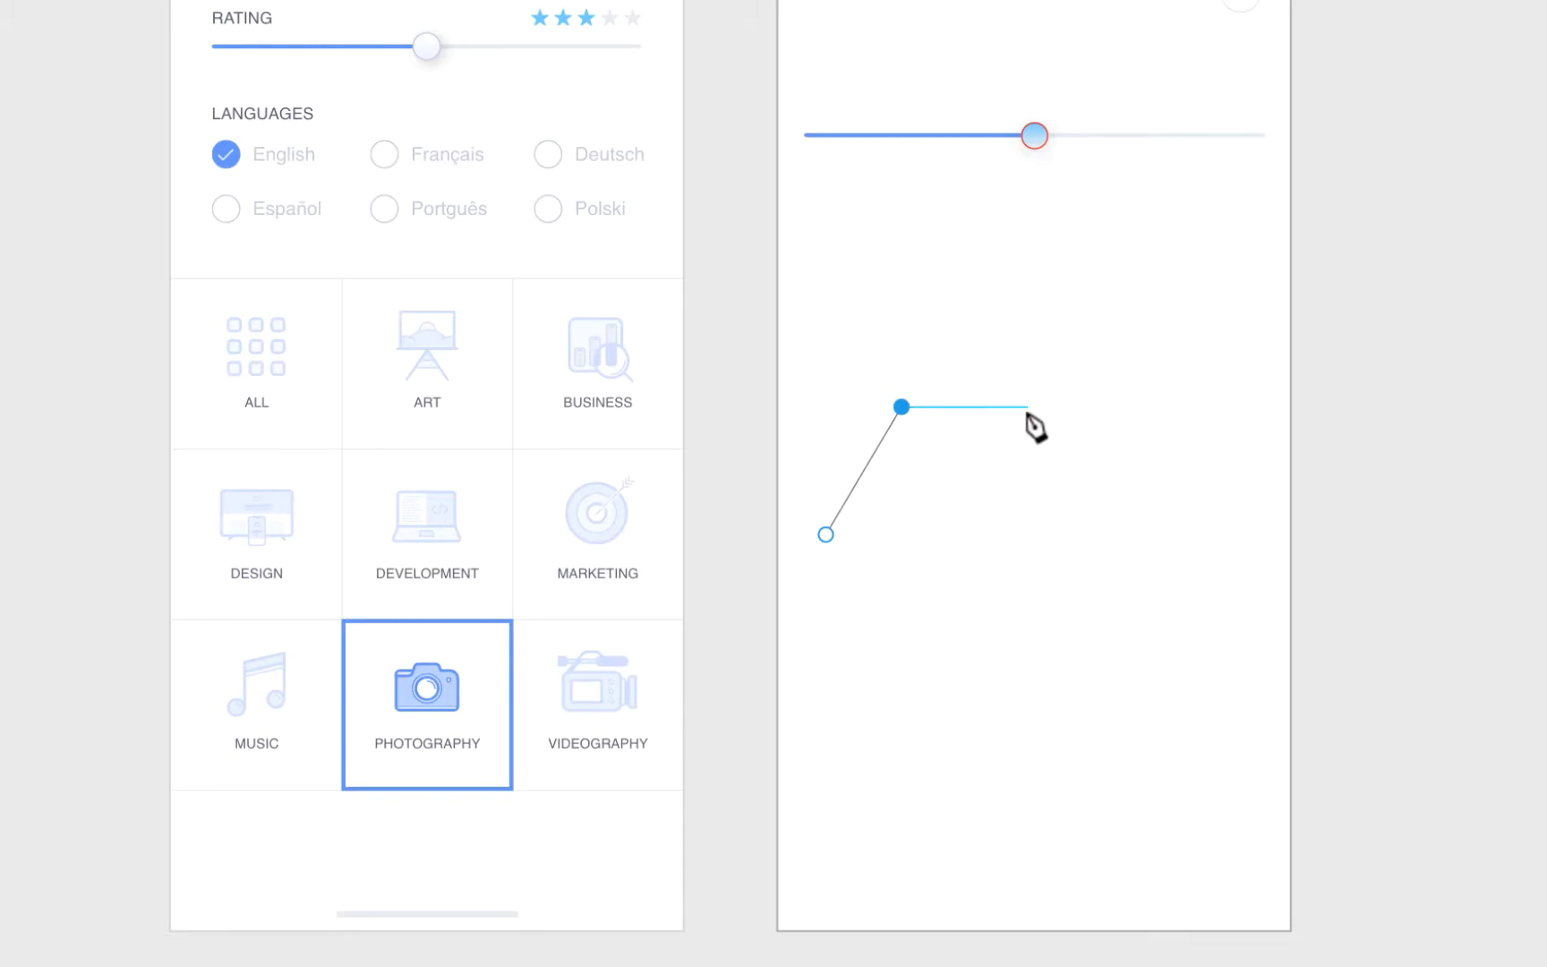
pyautogui.click(1144, 409)
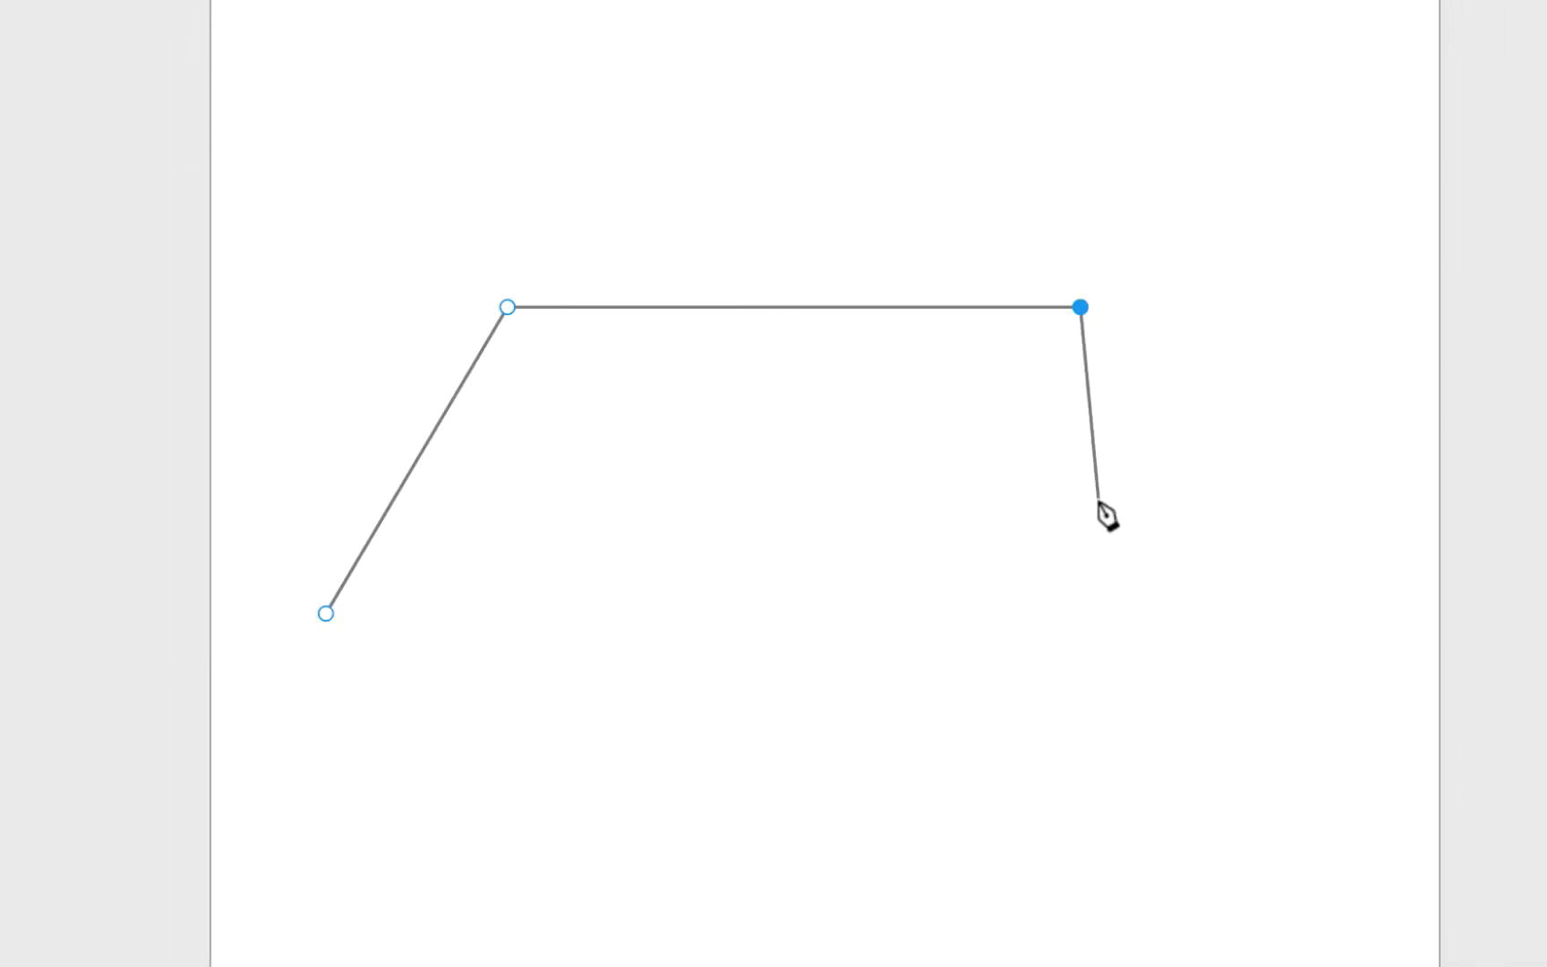
pyautogui.click(1237, 455)
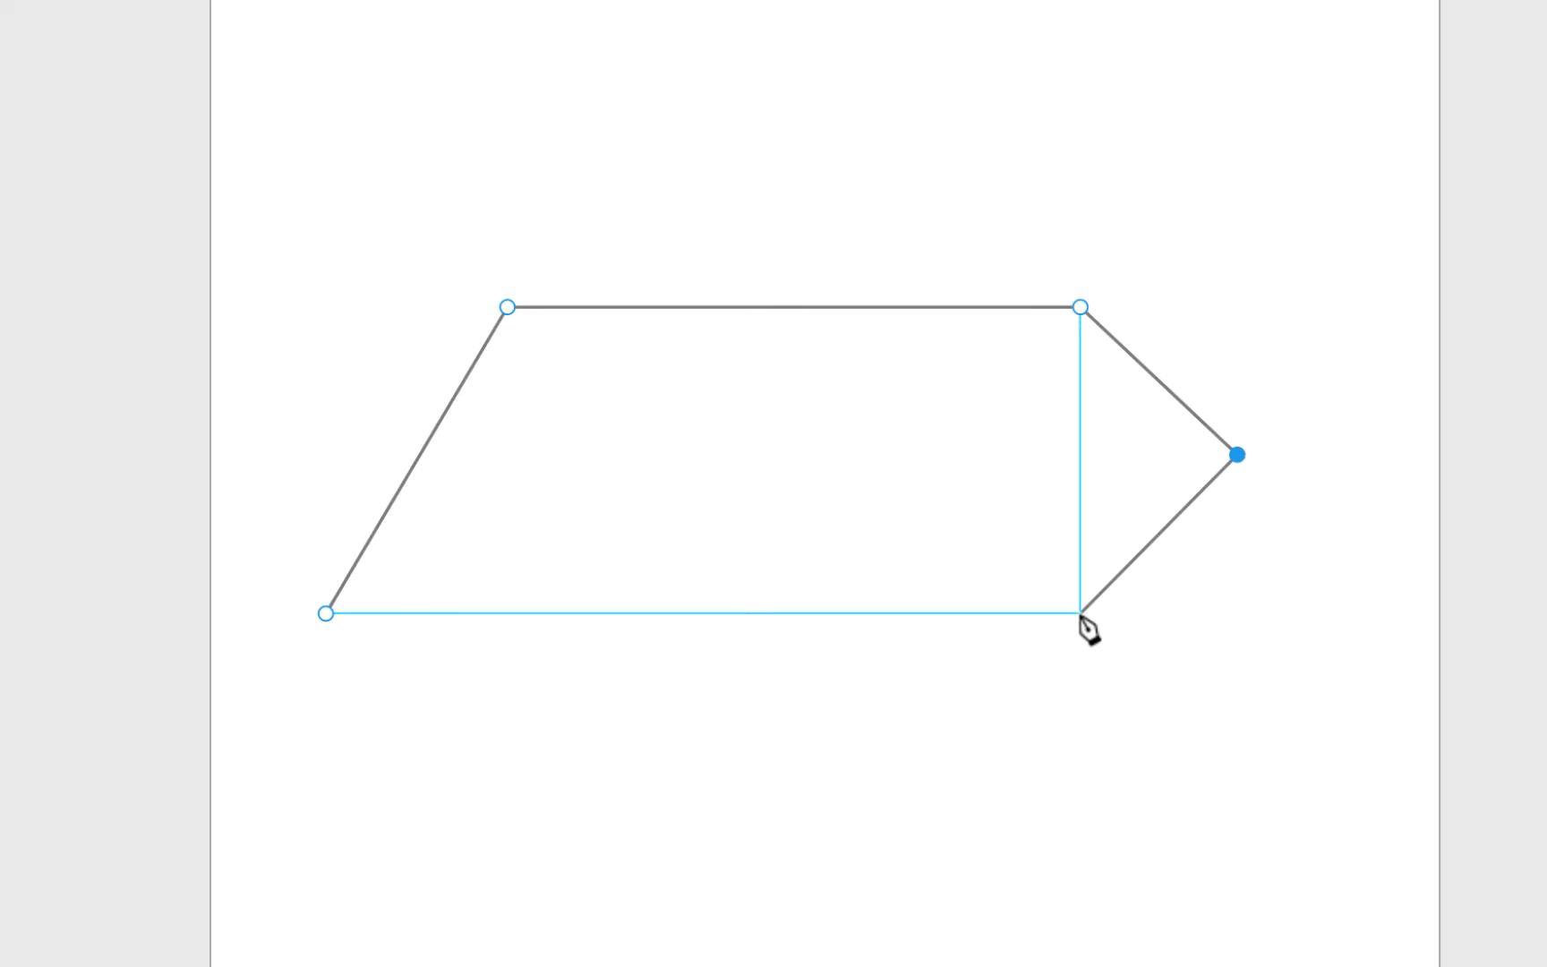
# Step: Extend the path with four curved segments winding back beneath the straight part, alternating smooth anchors and corner anchors
pyautogui.moveTo(1081, 615); pyautogui.dragTo(1249, 710)
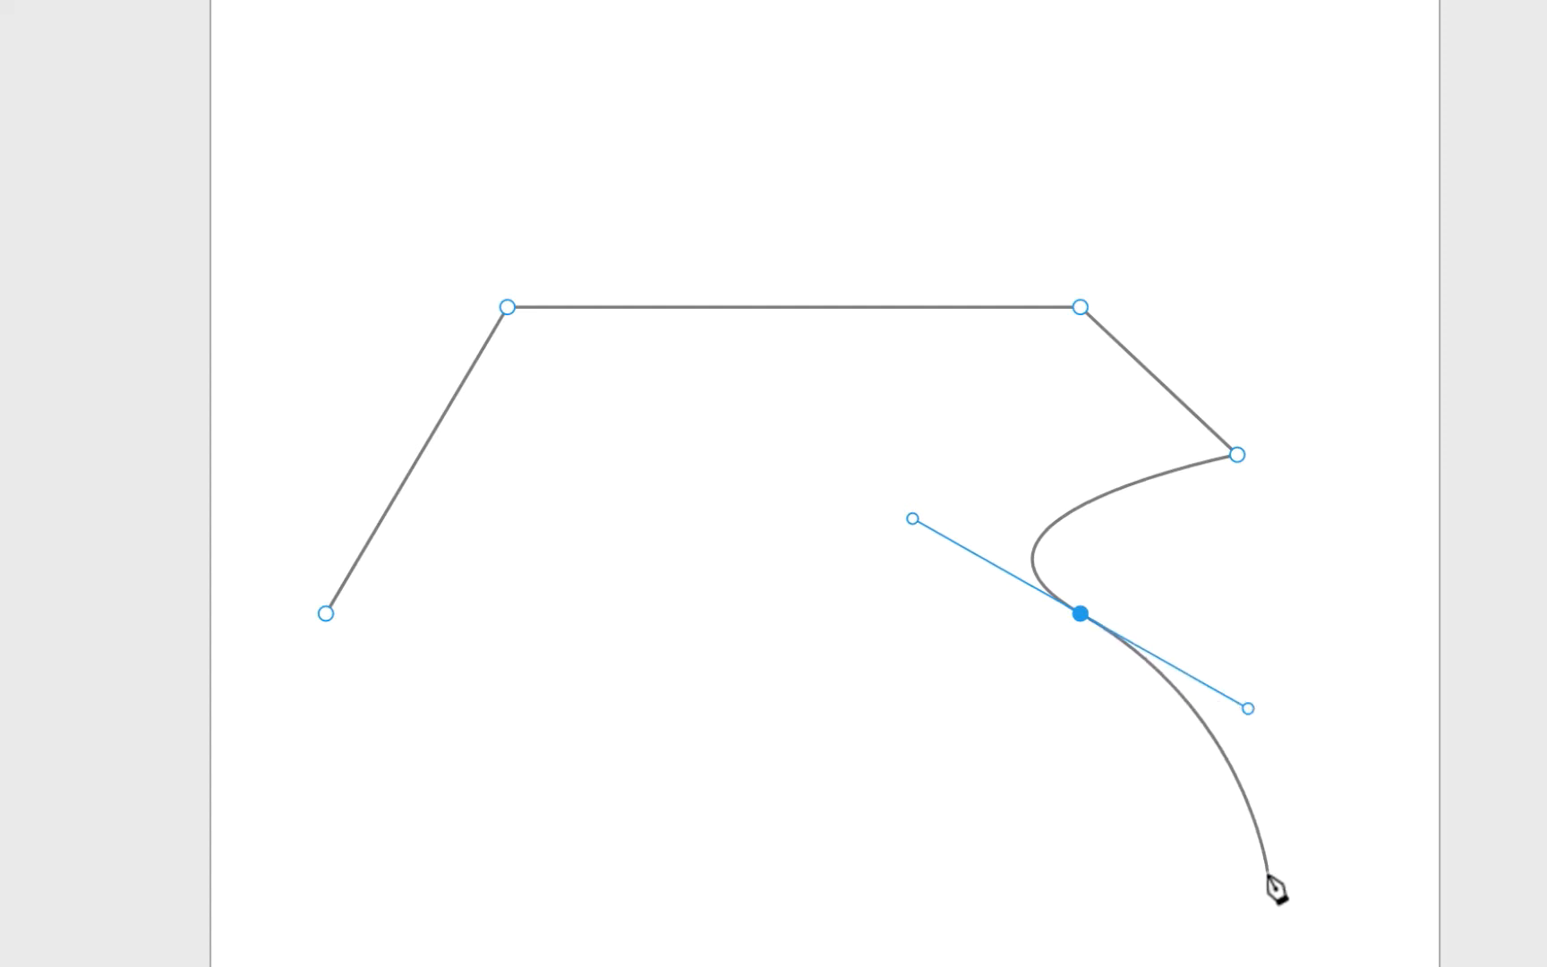
pyautogui.scroll(-5, 1275, 889)
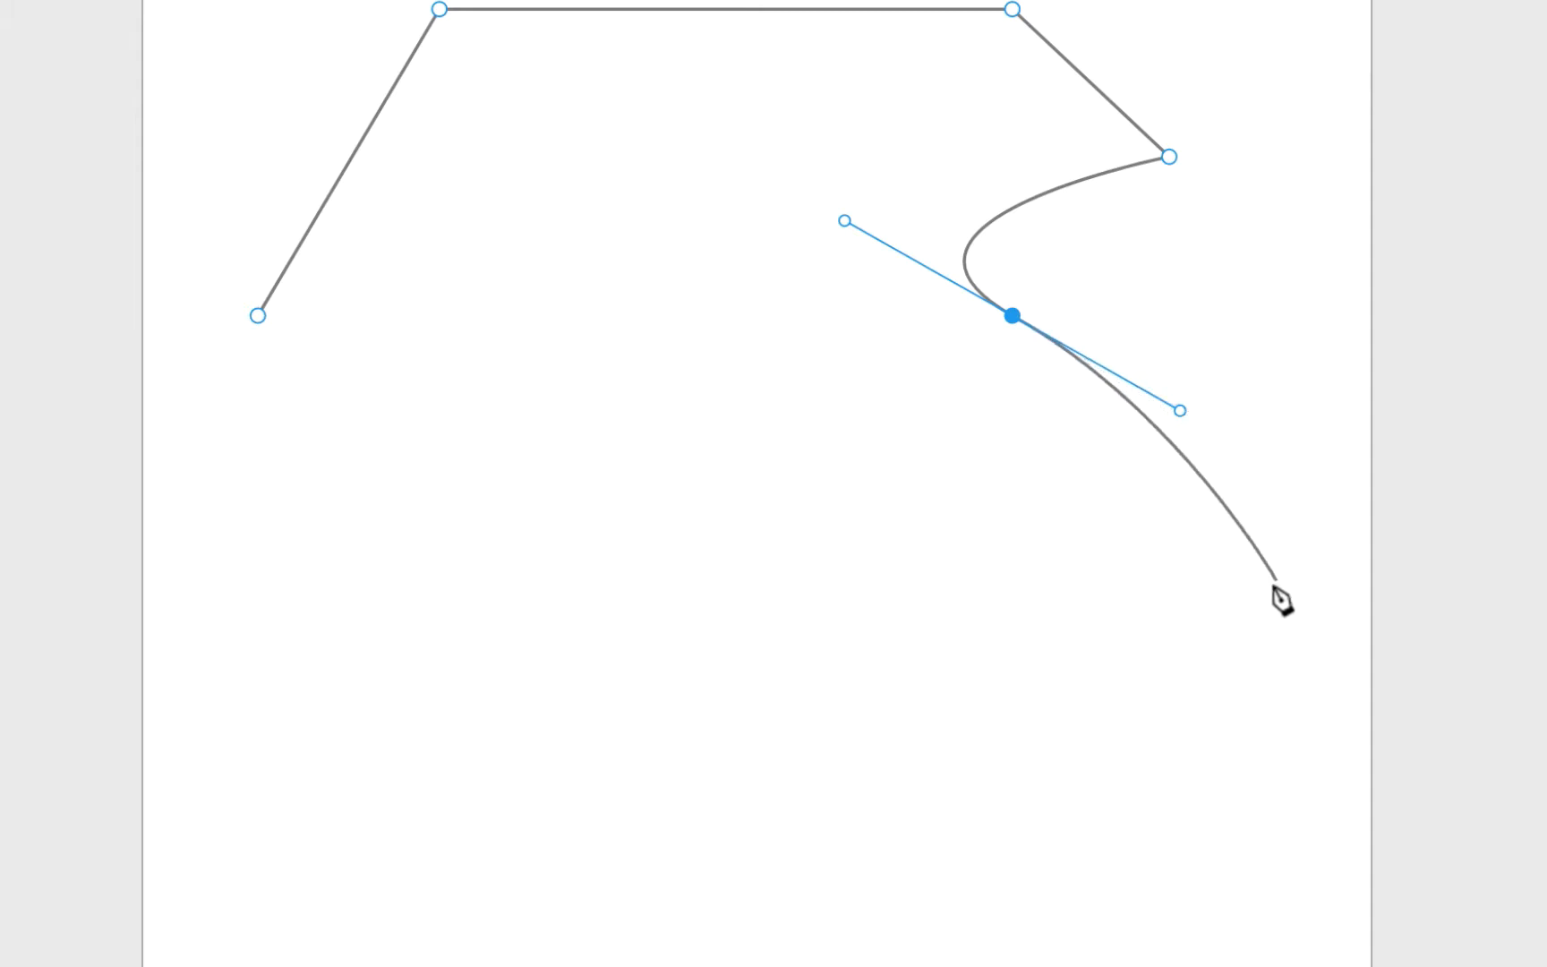
pyautogui.click(802, 546)
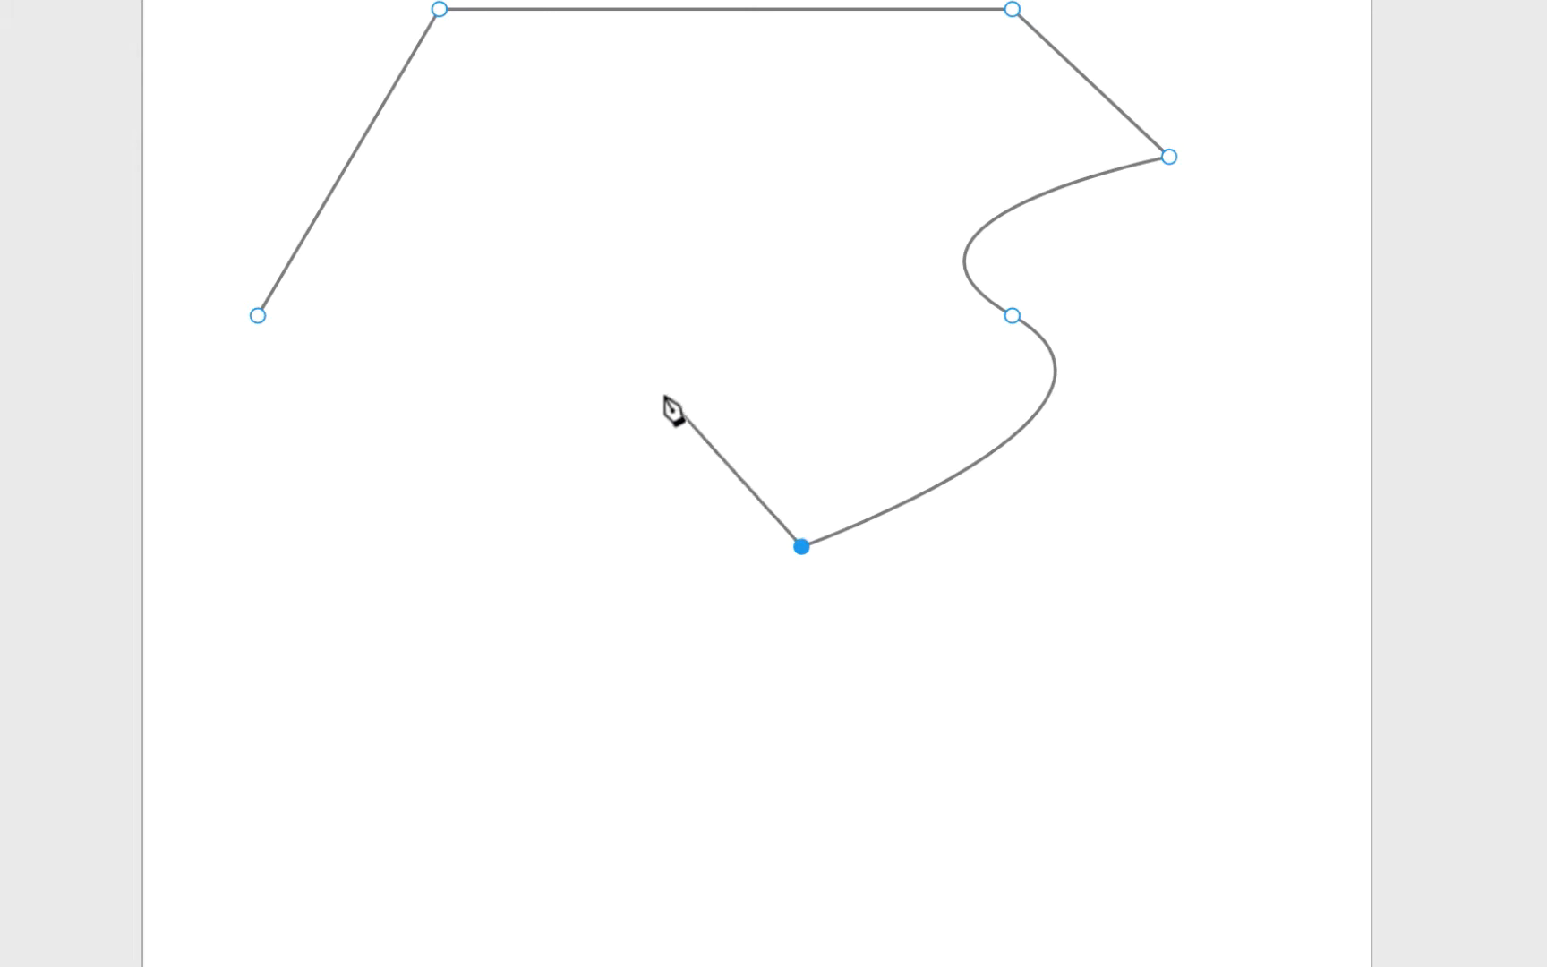
pyautogui.moveTo(768, 315); pyautogui.dragTo(536, 337)
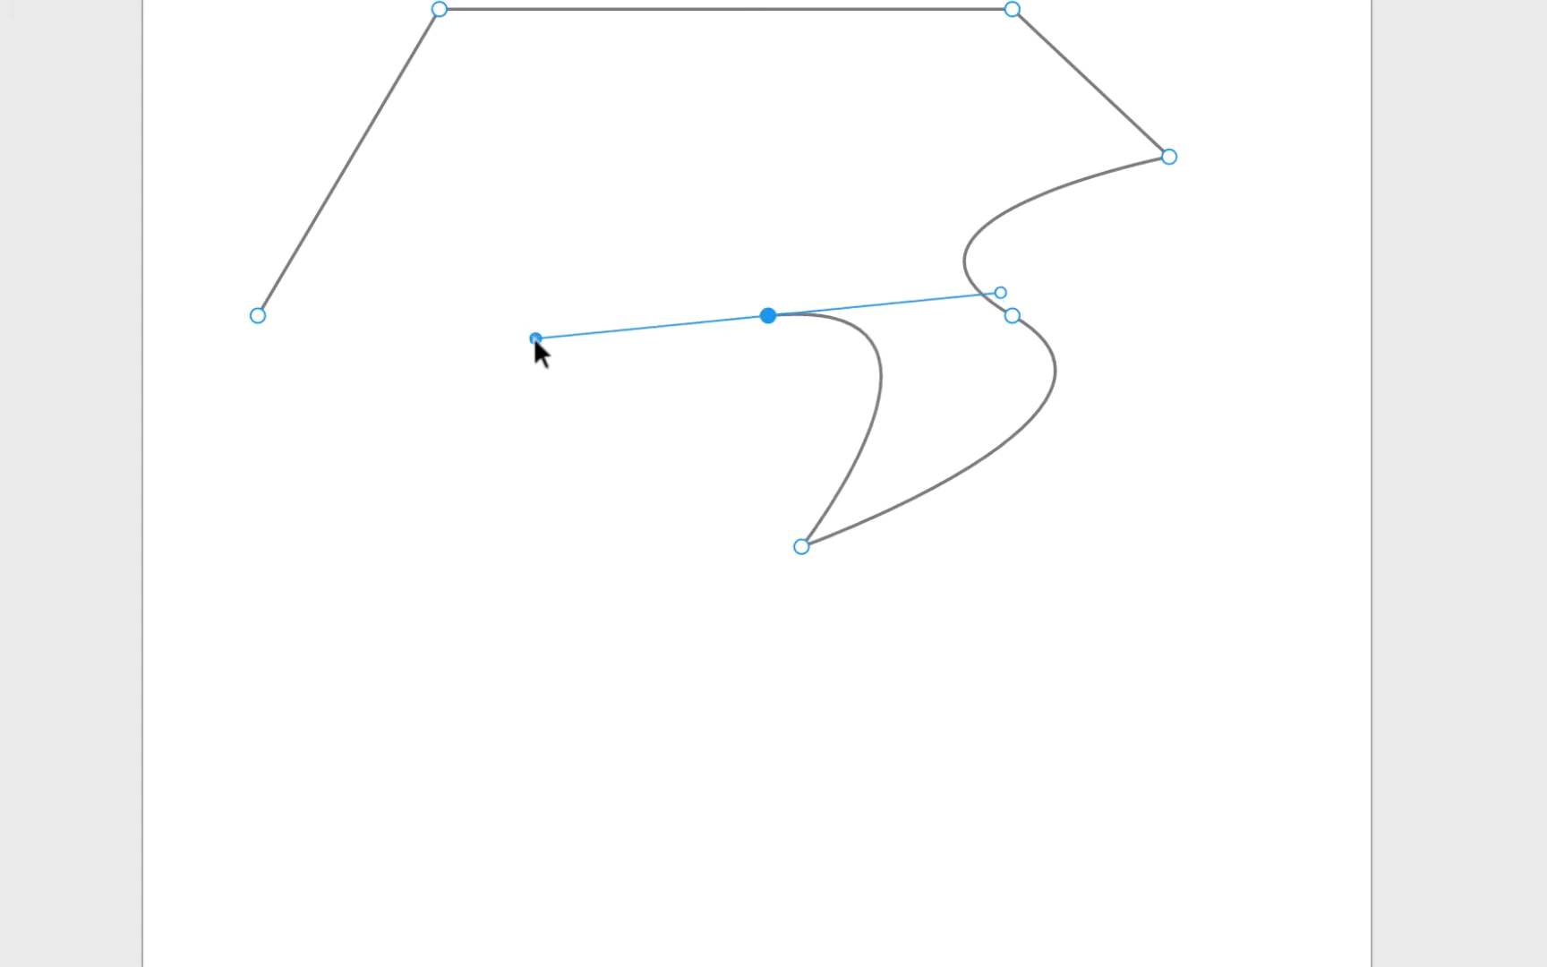
pyautogui.click(511, 578)
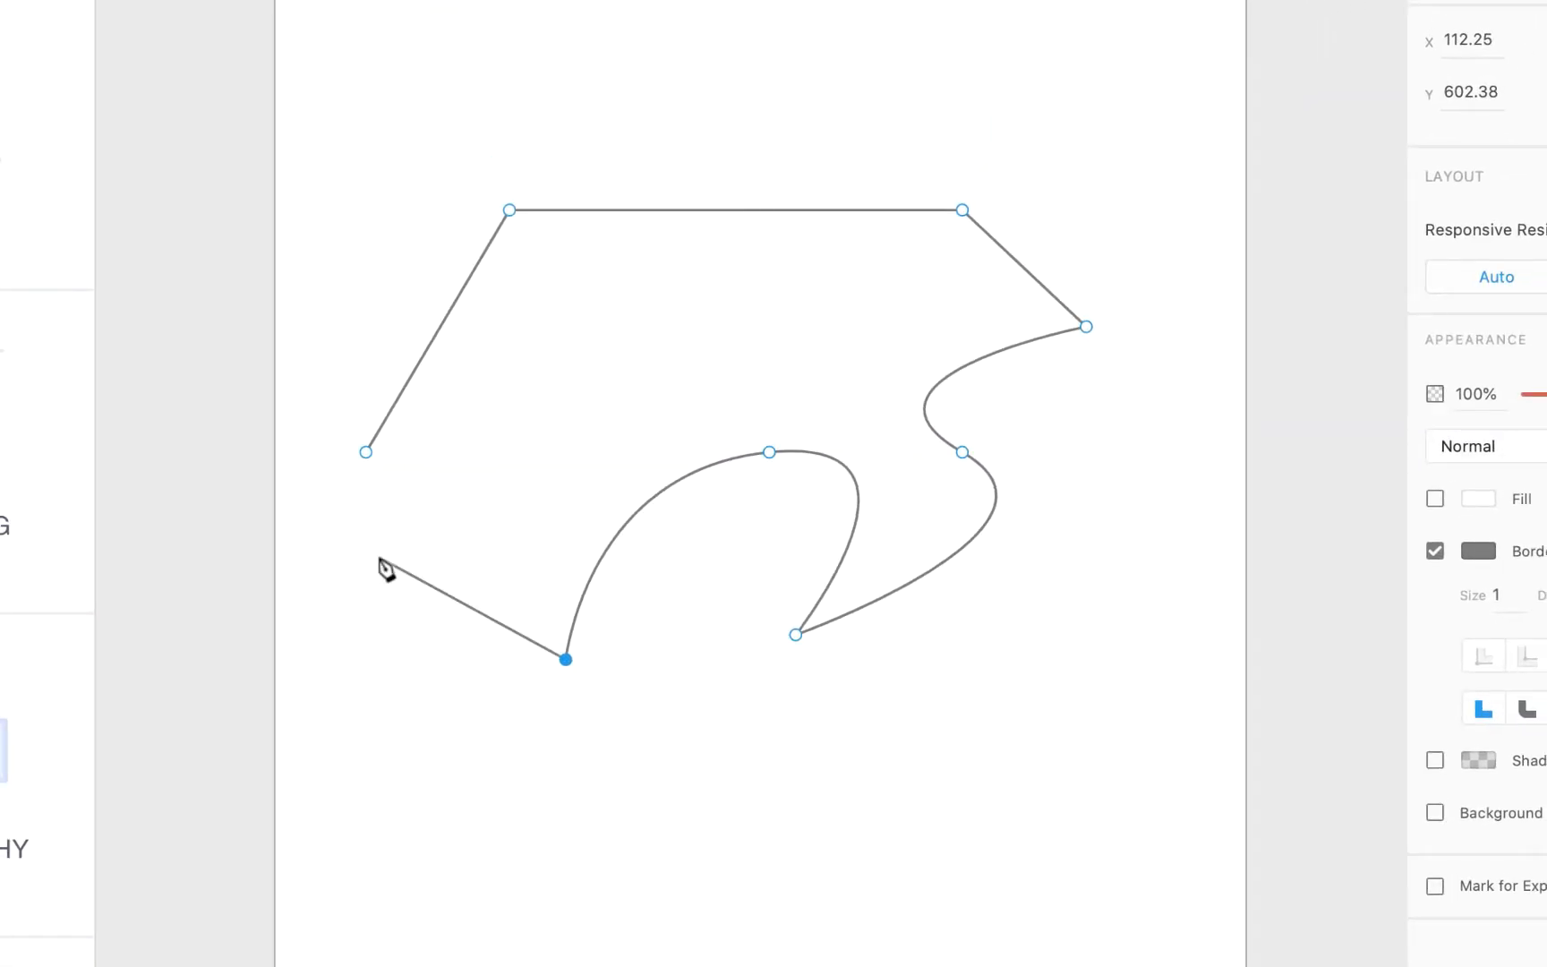
# Step: Close the path at its starting anchor, undo that closing segment and finish drawing with the path left open
pyautogui.click(366, 453)
pyautogui.hotkey('ctrl', 'z')
pyautogui.press('Escape')
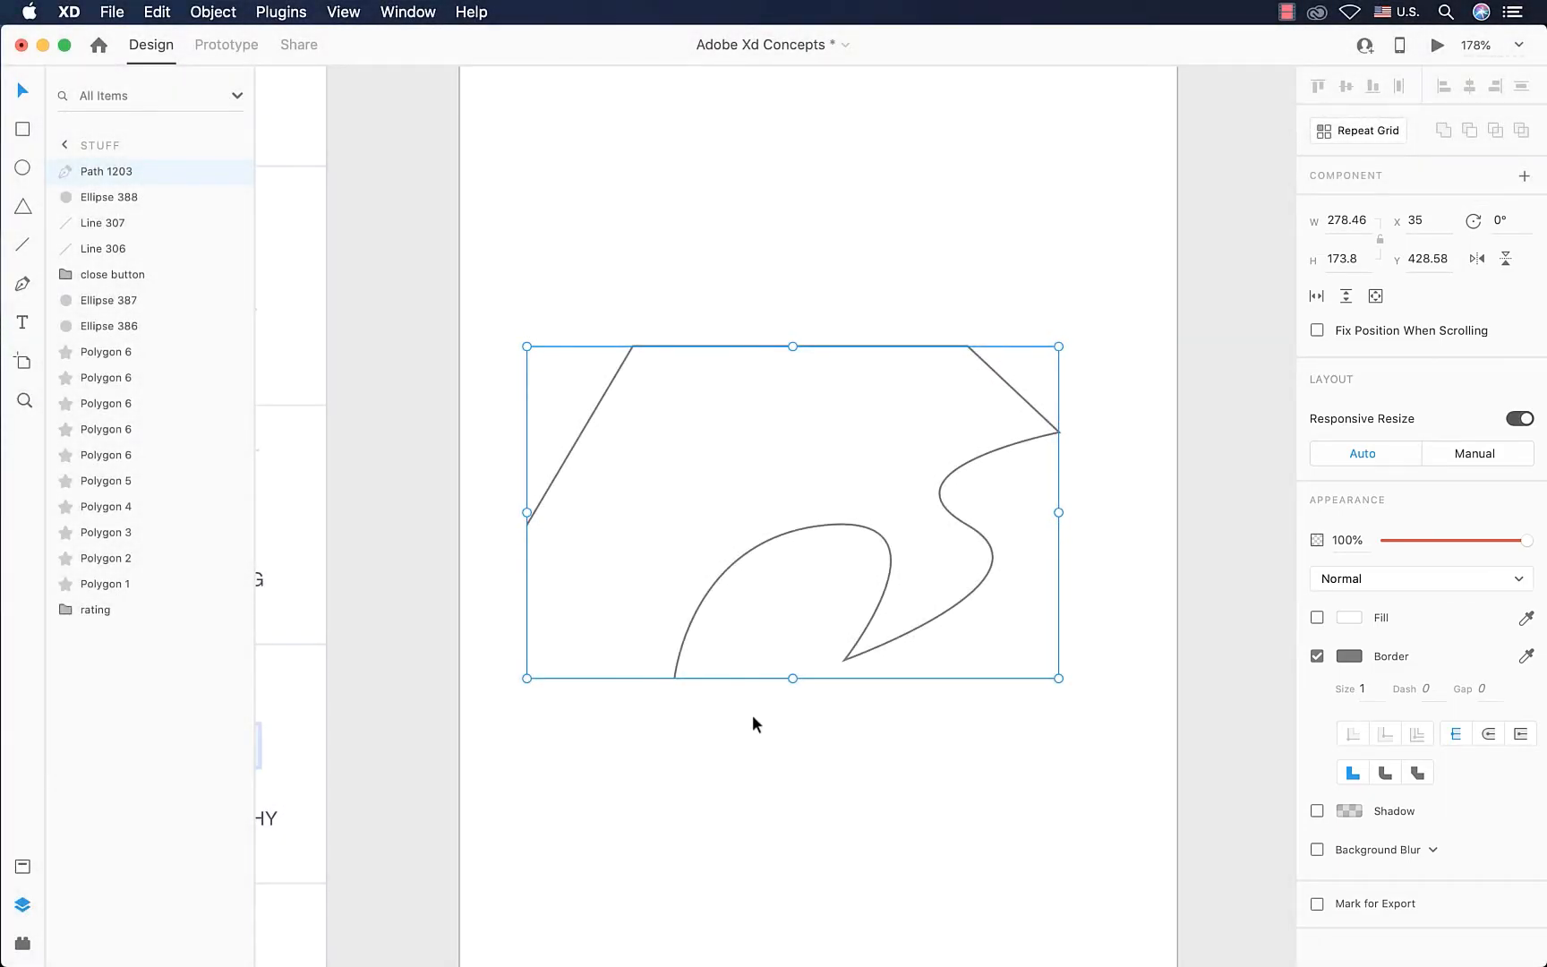
# Step: Give the open path a red fill and turn the fill off again
pyautogui.click(1350, 618)
pyautogui.moveTo(1264, 613); pyautogui.dragTo(1201, 538)
pyautogui.click(1260, 438)
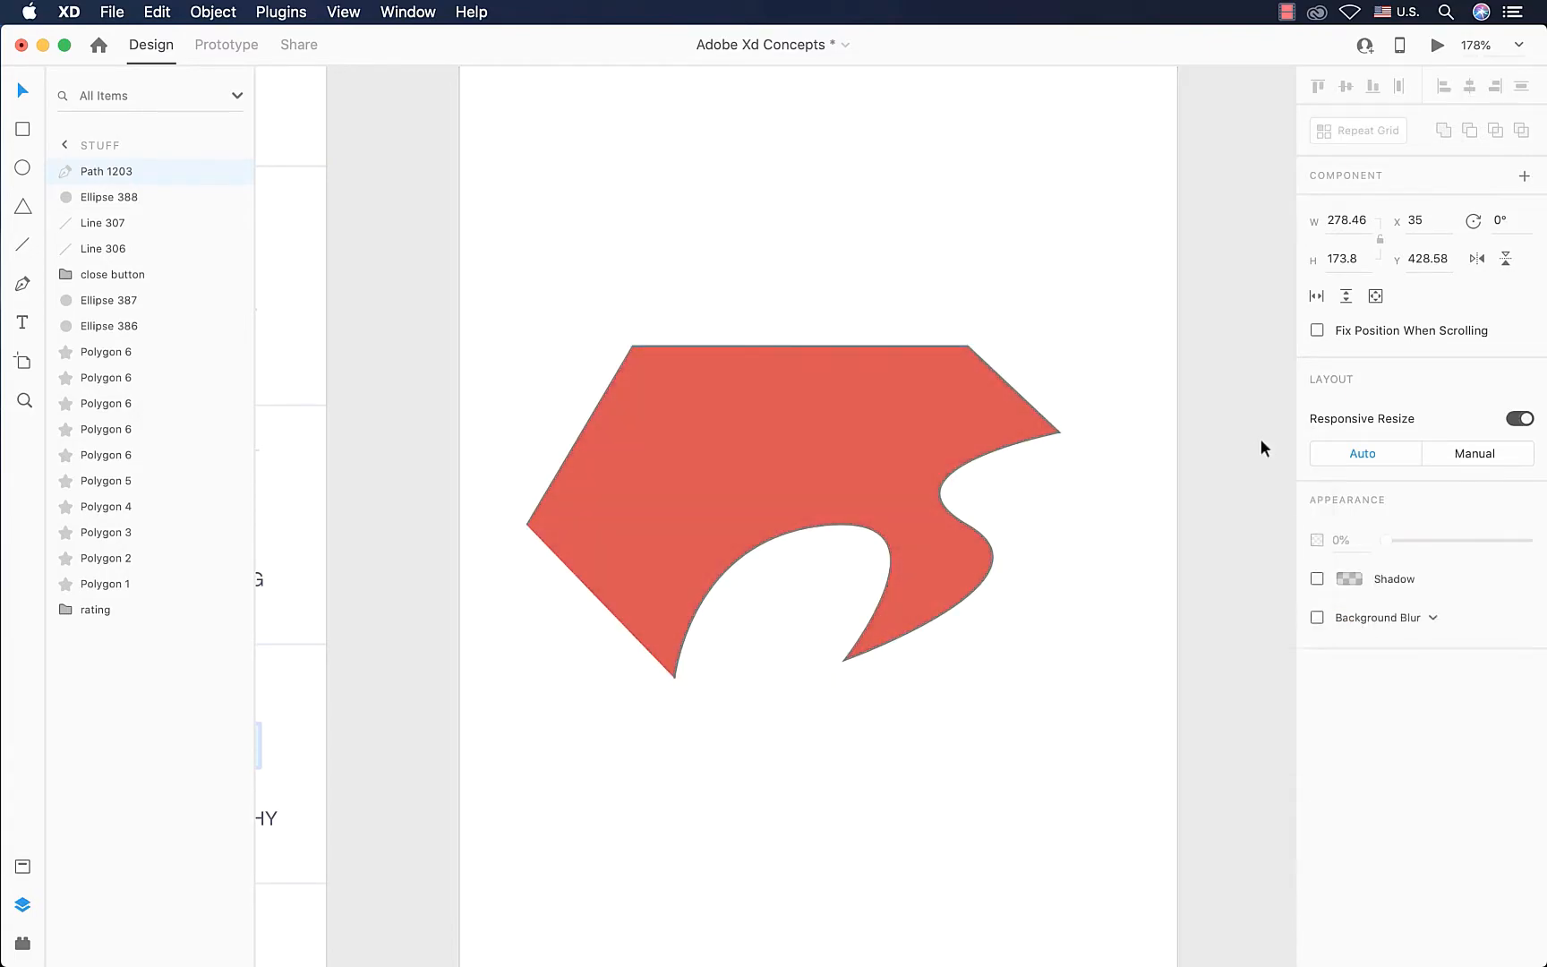
pyautogui.click(950, 491)
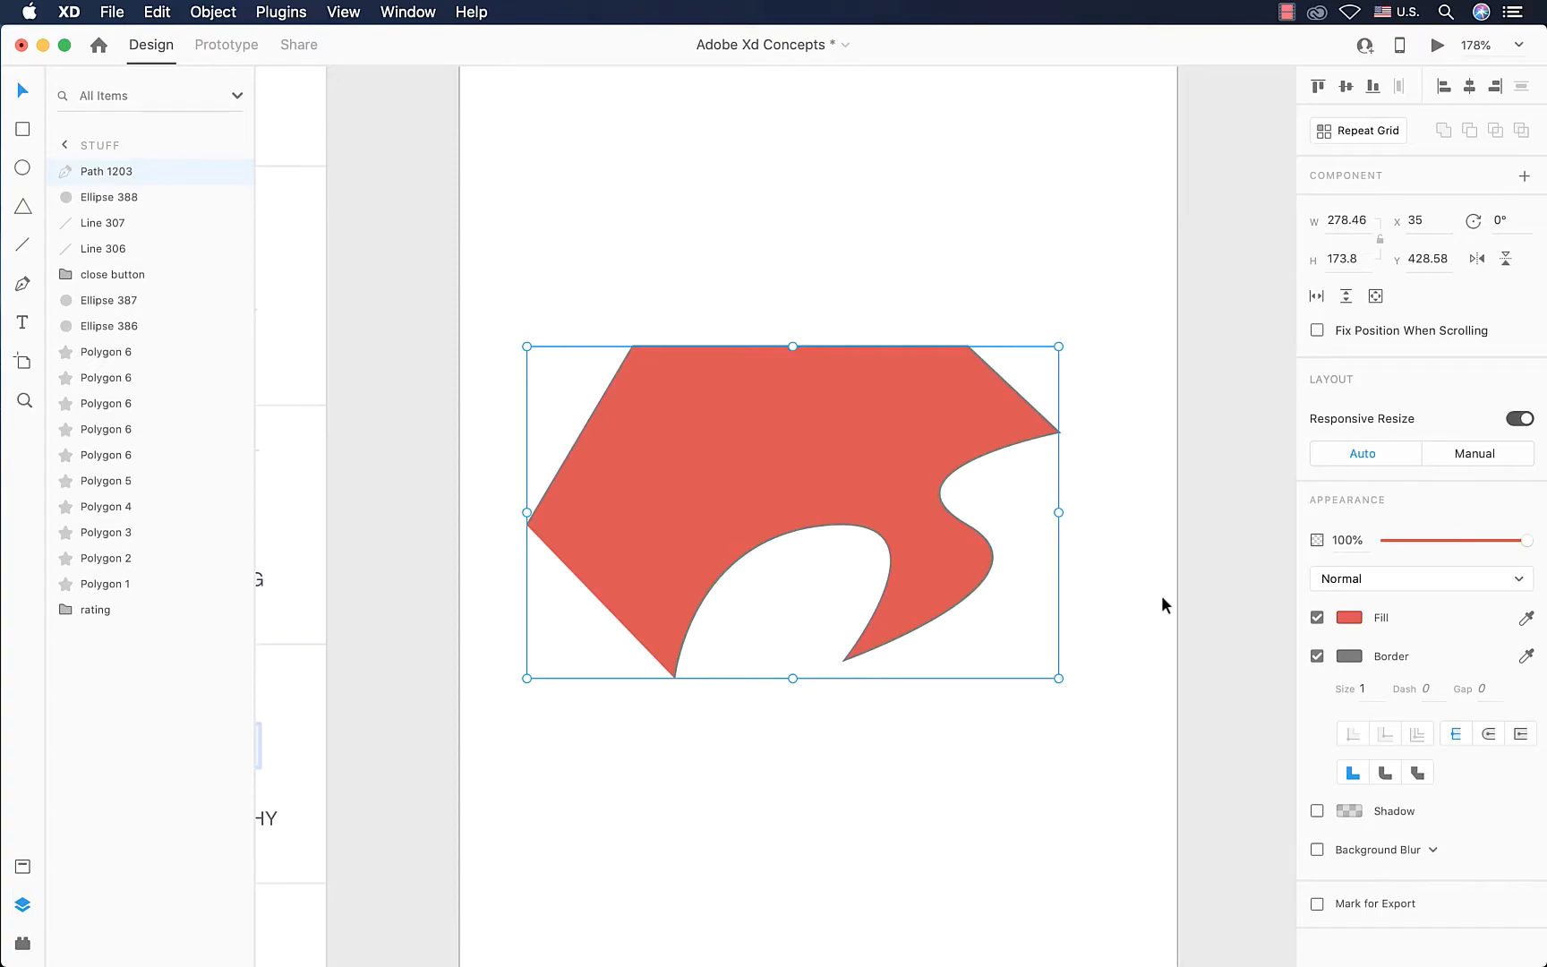
pyautogui.click(1317, 618)
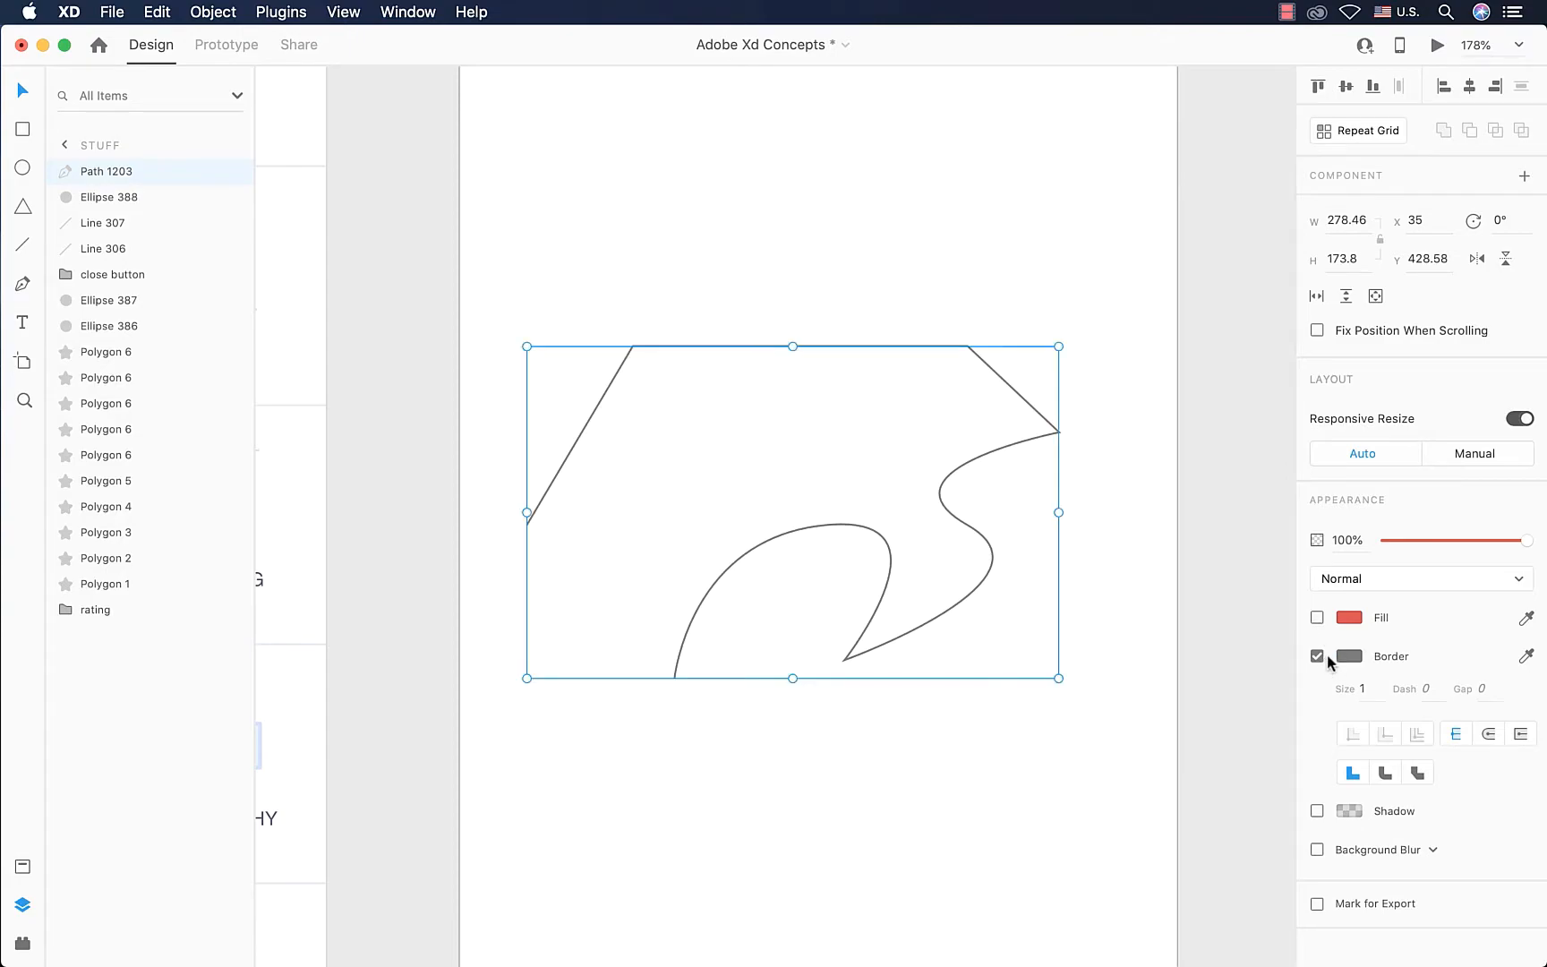
# Step: Set the path's border size to 3 and its colour to black (#000000)
pyautogui.click(1377, 698)
pyautogui.write('3')
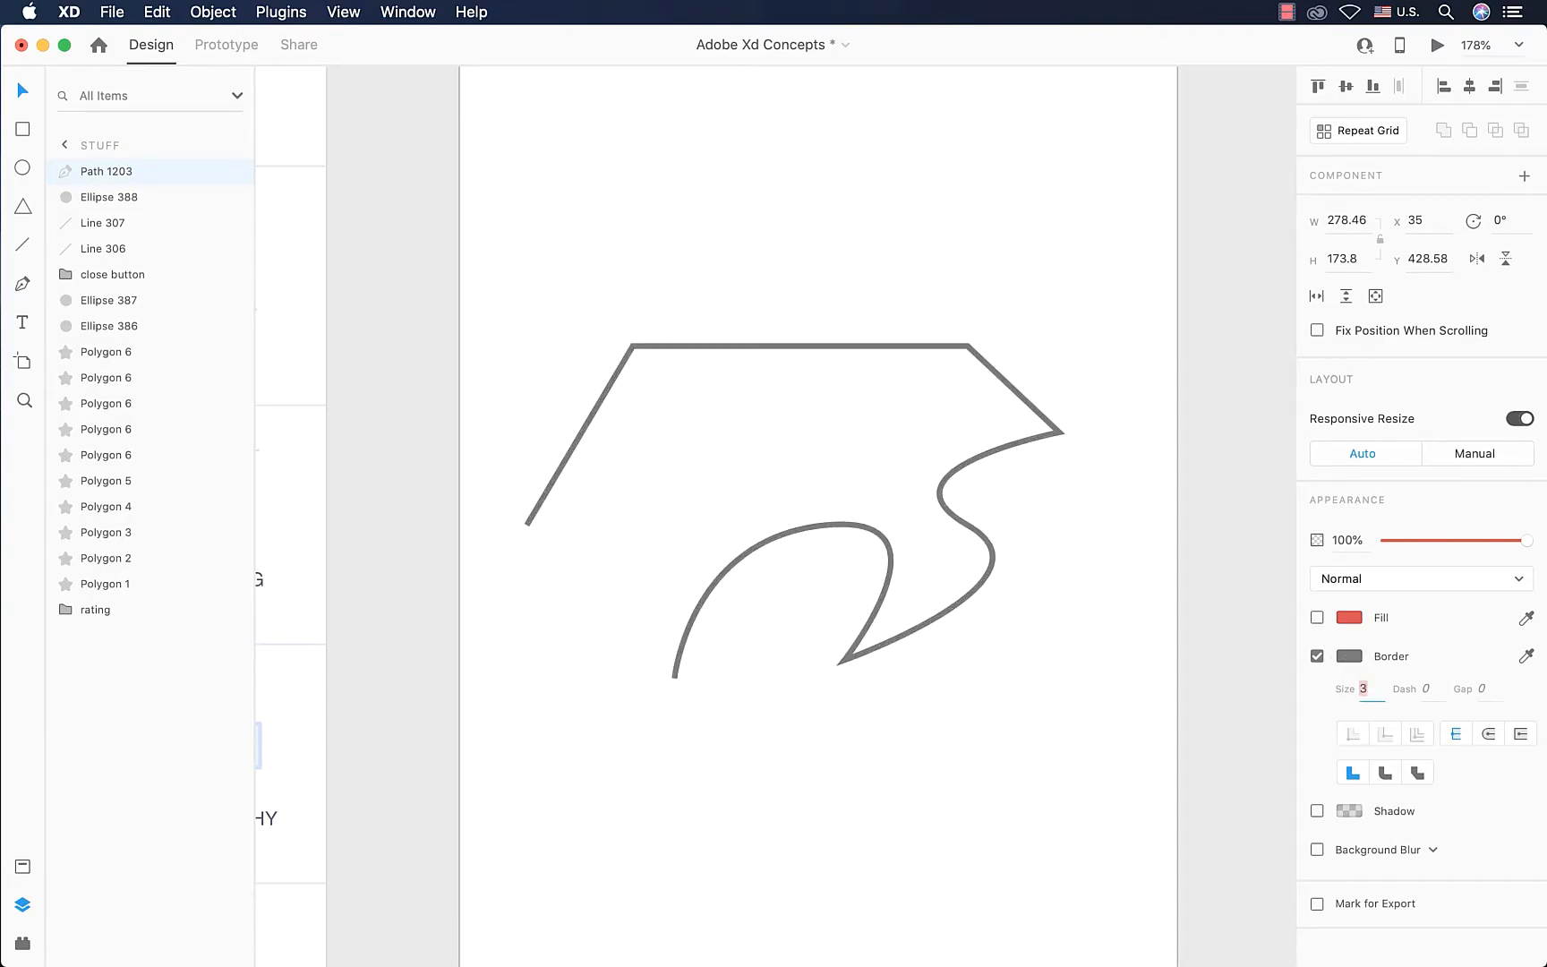
pyautogui.click(1349, 656)
pyautogui.moveTo(1187, 656); pyautogui.dragTo(1018, 752)
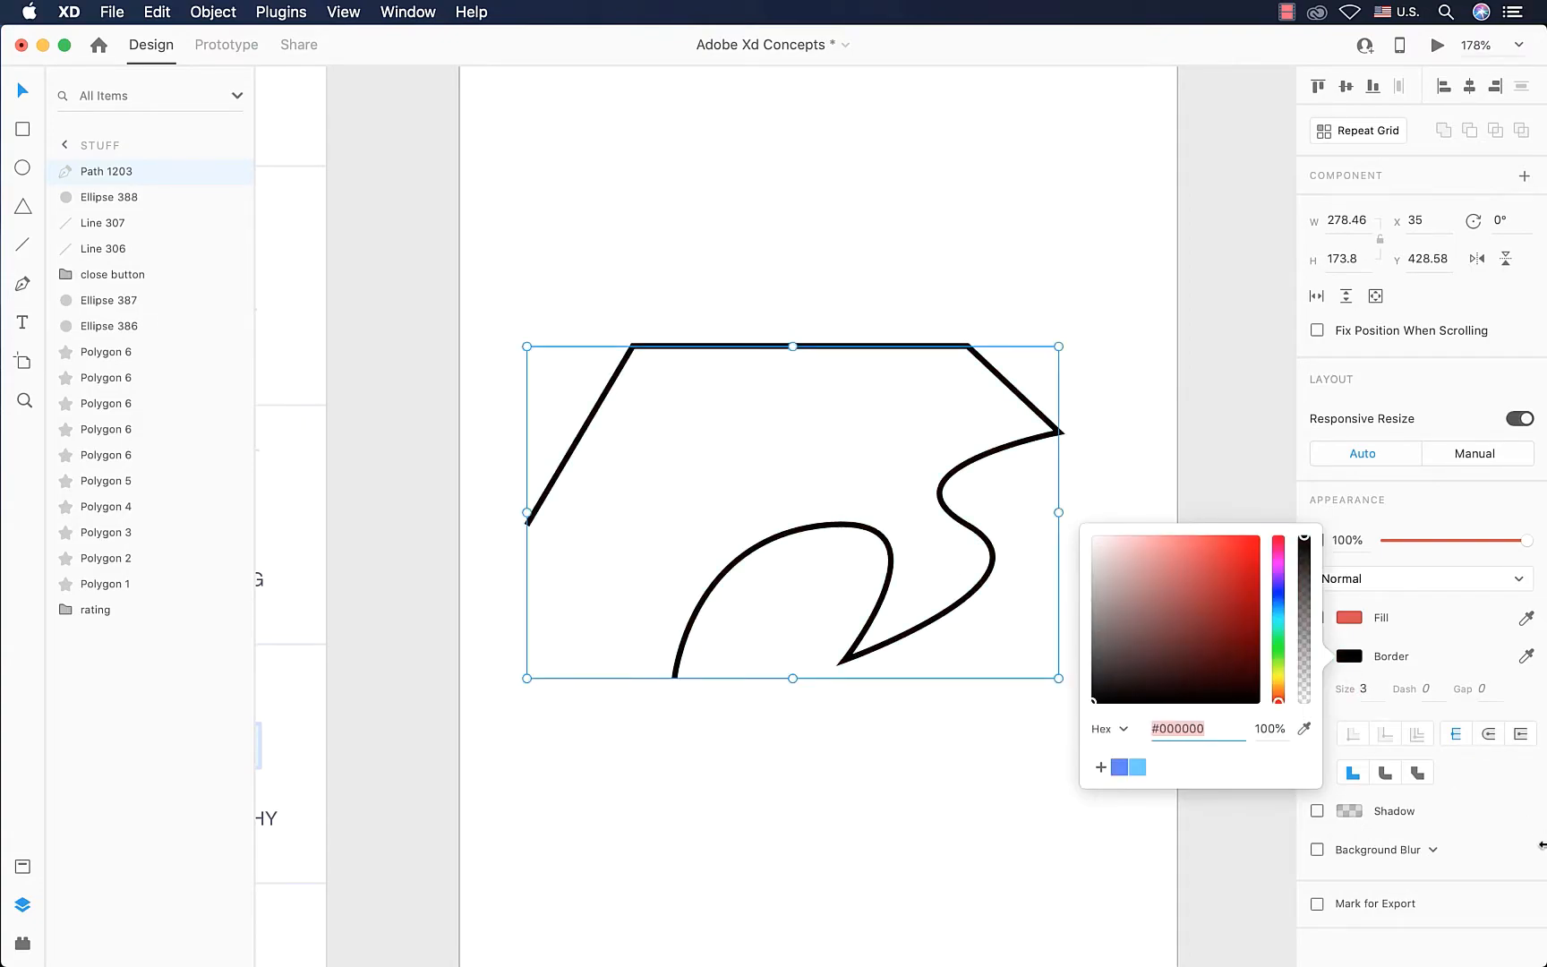
pyautogui.click(738, 469)
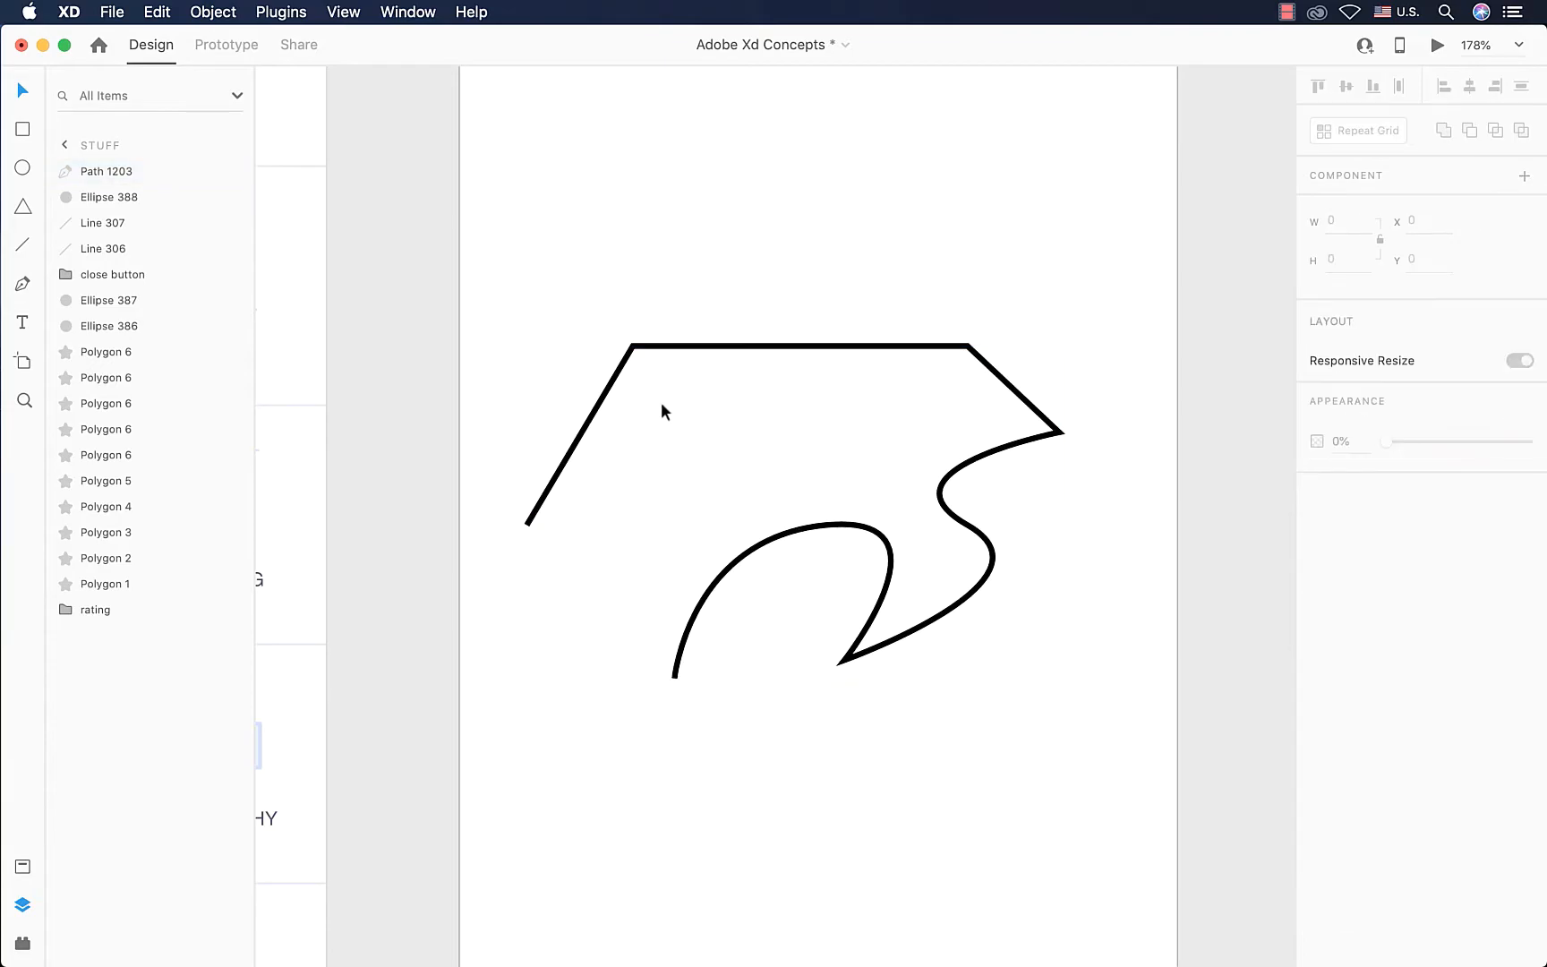
# Step: Try the round join and the bevel join on the path's border corners, and restore the miter join
pyautogui.scroll(5, 660, 403)
pyautogui.scroll(3, 774, 282)
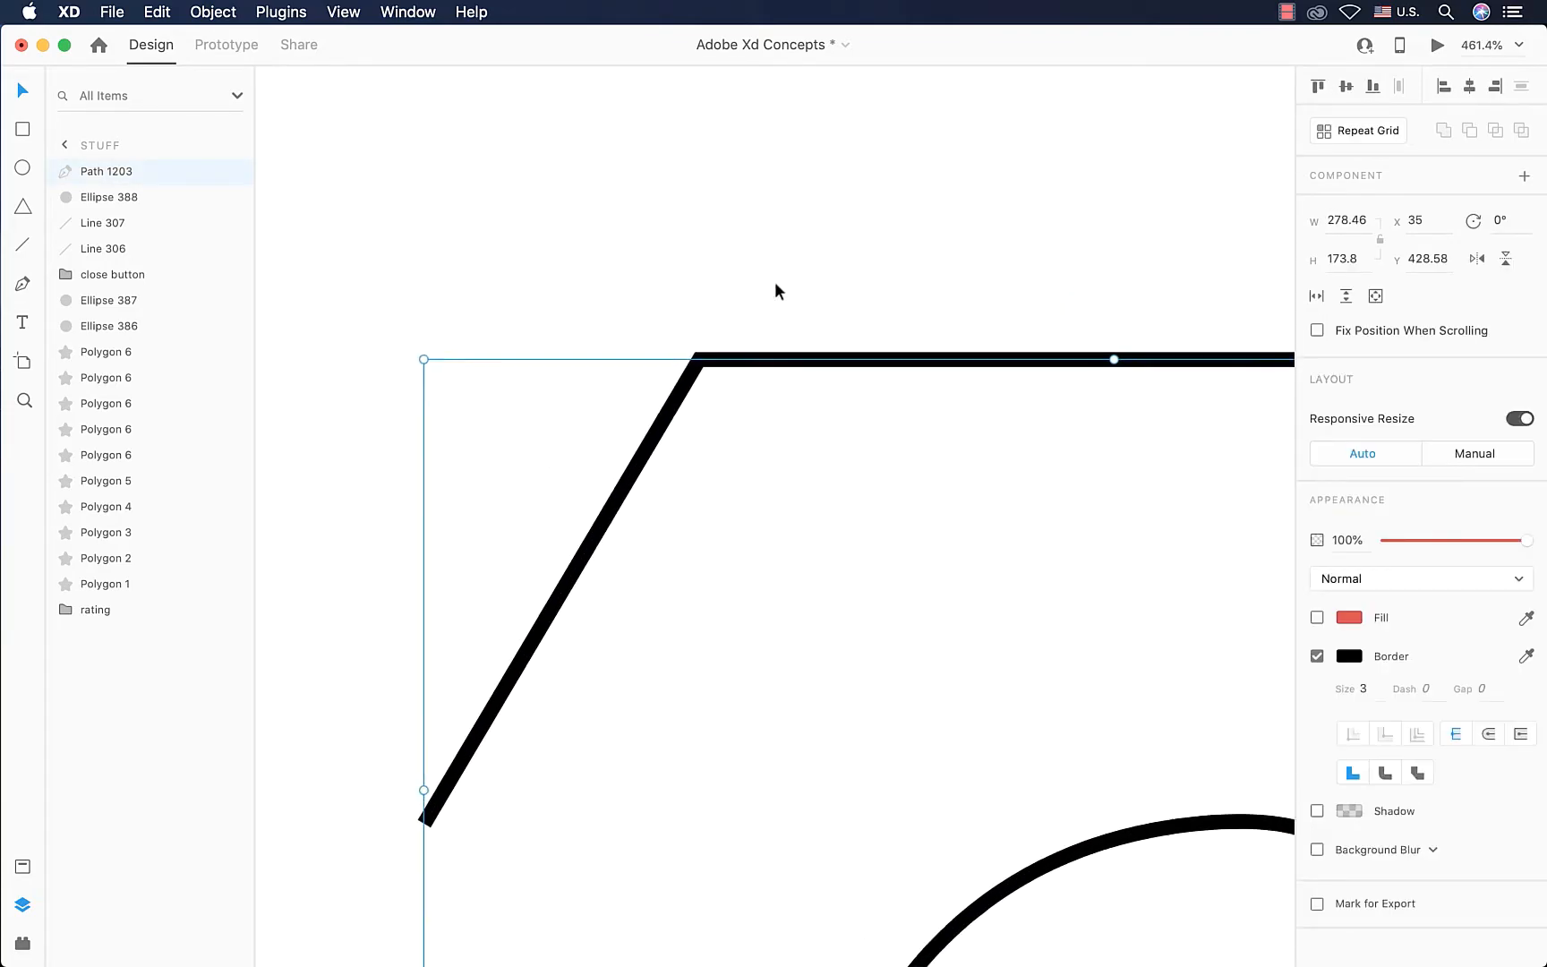
pyautogui.scroll(4, 774, 283)
pyautogui.scroll(5, 774, 282)
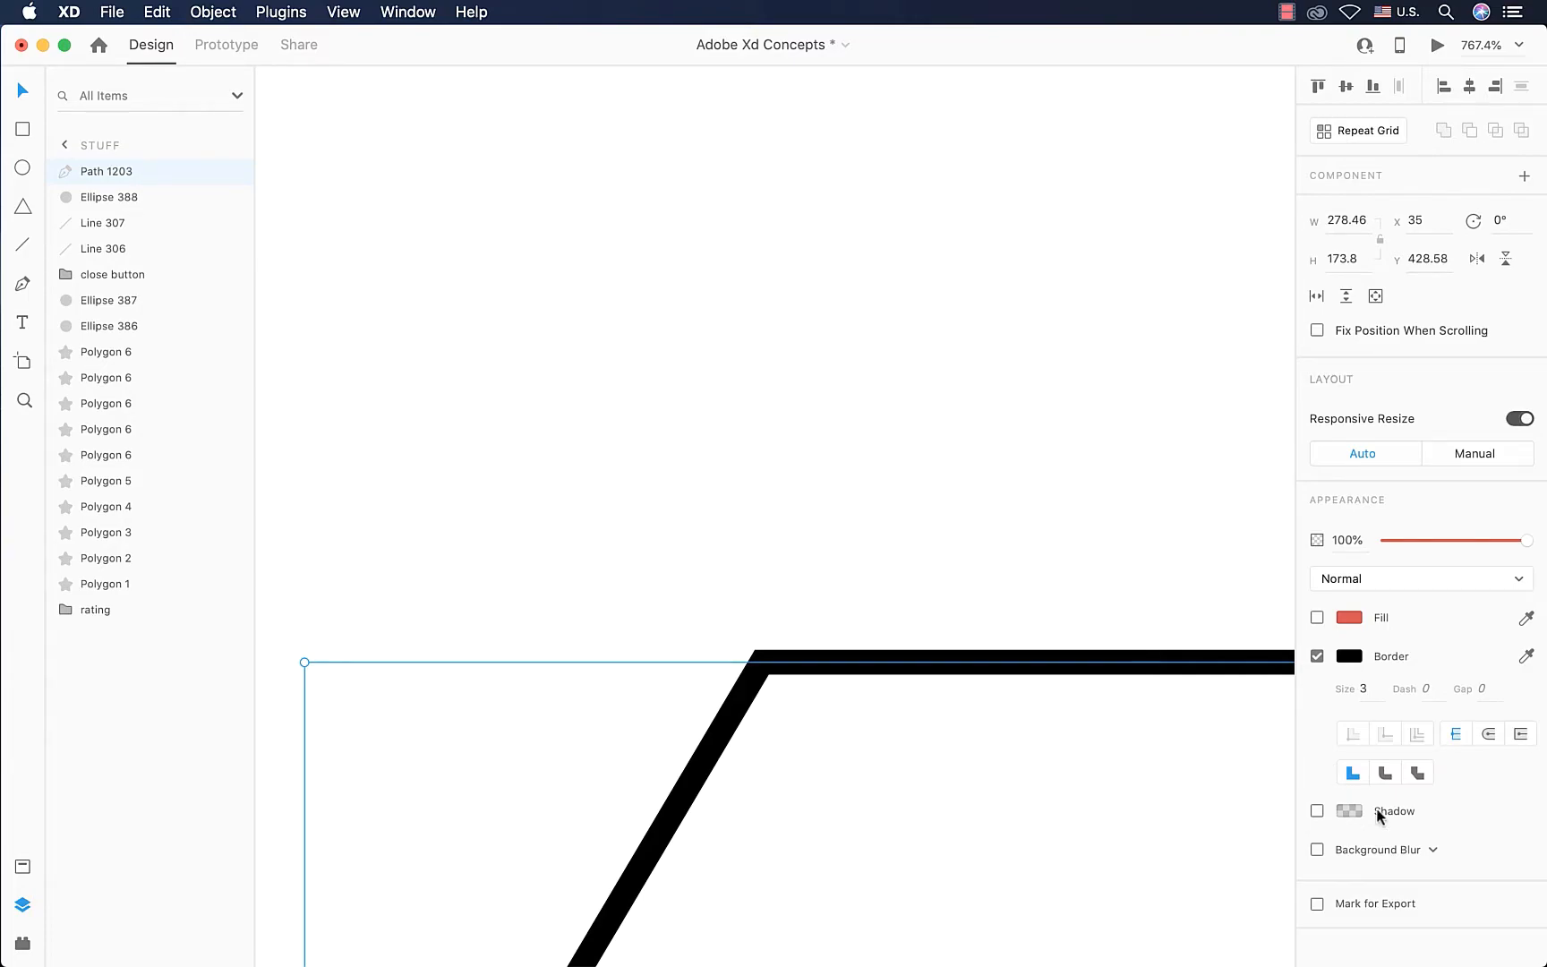
pyautogui.click(1387, 774)
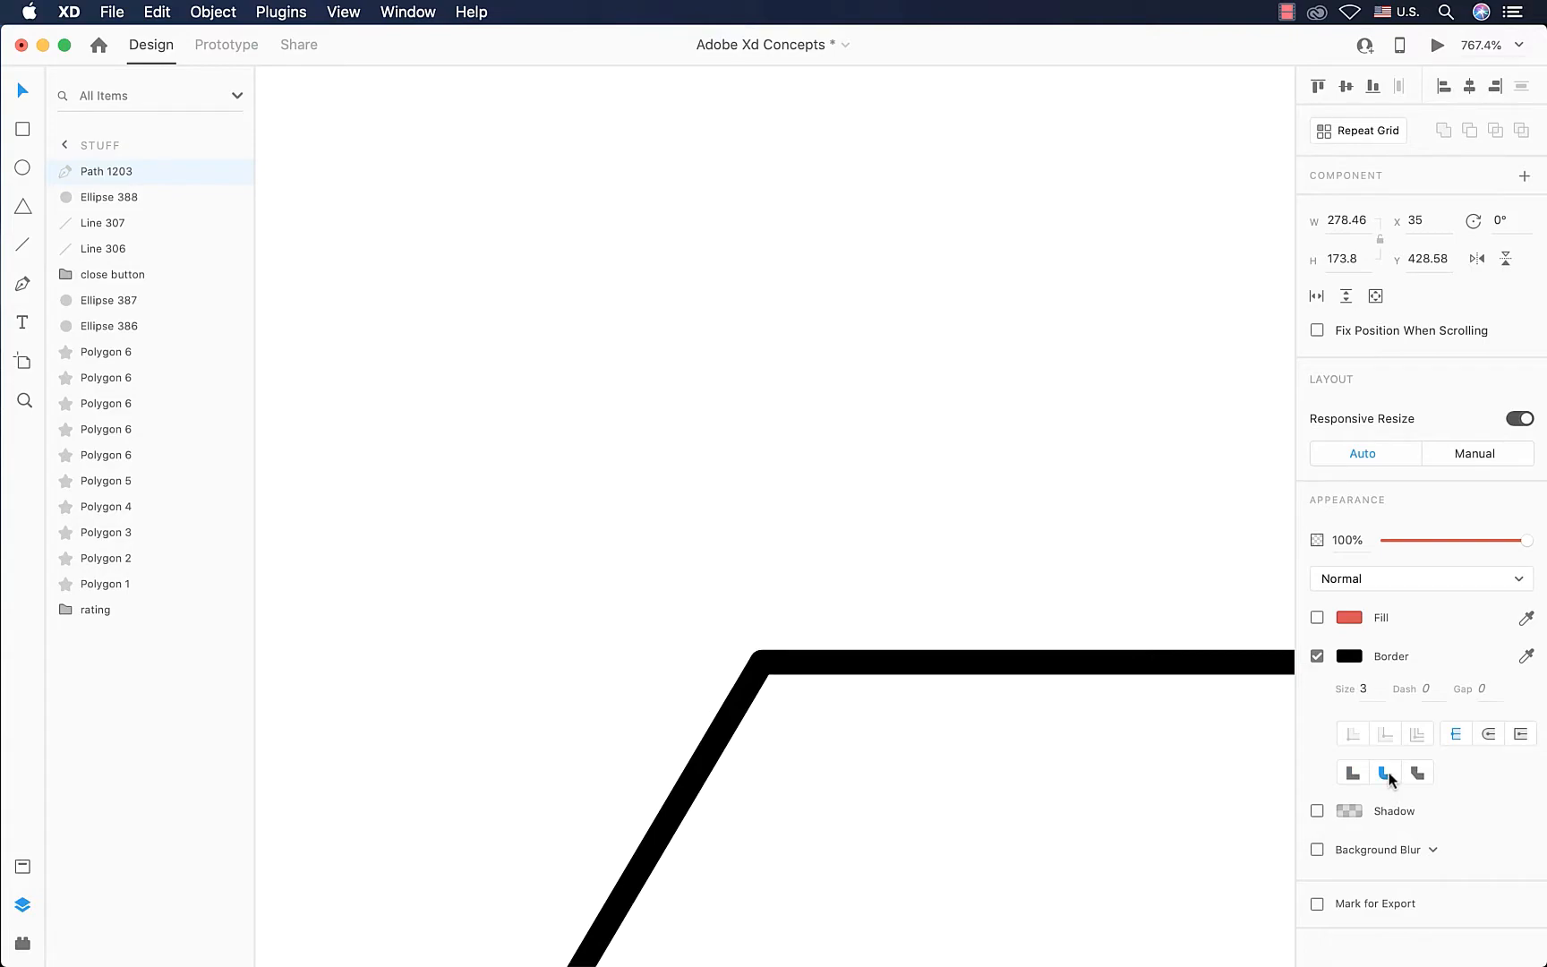
pyautogui.click(1414, 773)
pyautogui.click(1353, 774)
# Step: Move the whole path slightly up and to the right on the artboard, to X 59, Y 420.58
pyautogui.scroll(-5, 749, 483)
pyautogui.scroll(-5, 750, 484)
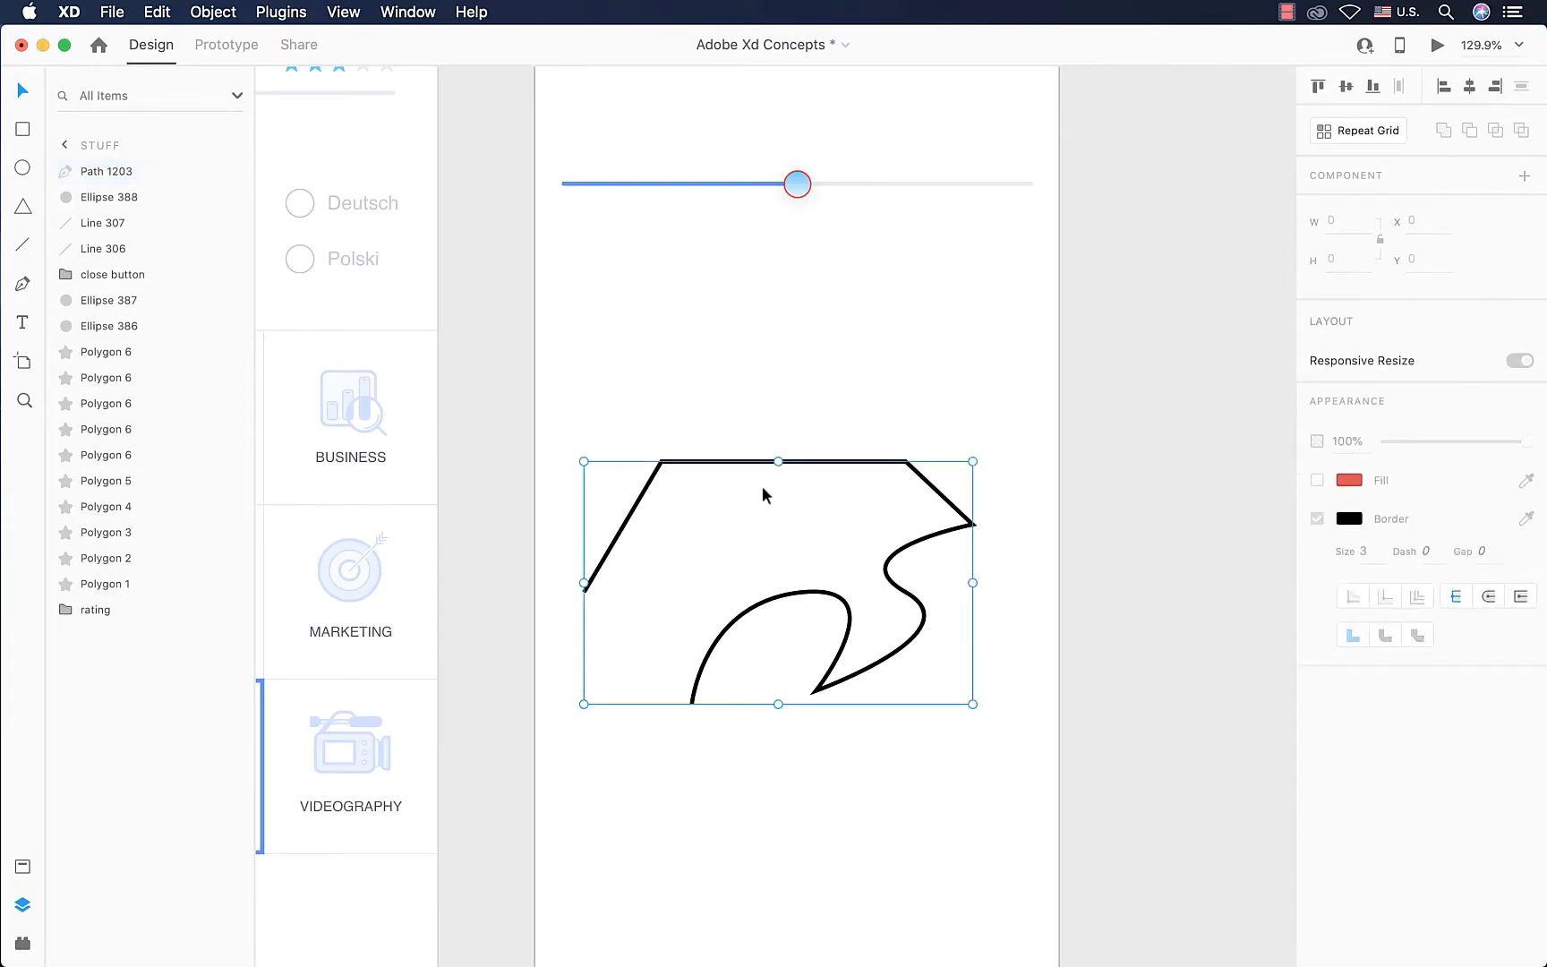
pyautogui.moveTo(757, 540); pyautogui.dragTo(816, 520)
pyautogui.moveTo(706, 560)
pyautogui.mouseDown()
pyautogui.moveTo(846, 461)
pyautogui.moveTo(802, 553)
pyautogui.moveTo(724, 561)
pyautogui.mouseUp()
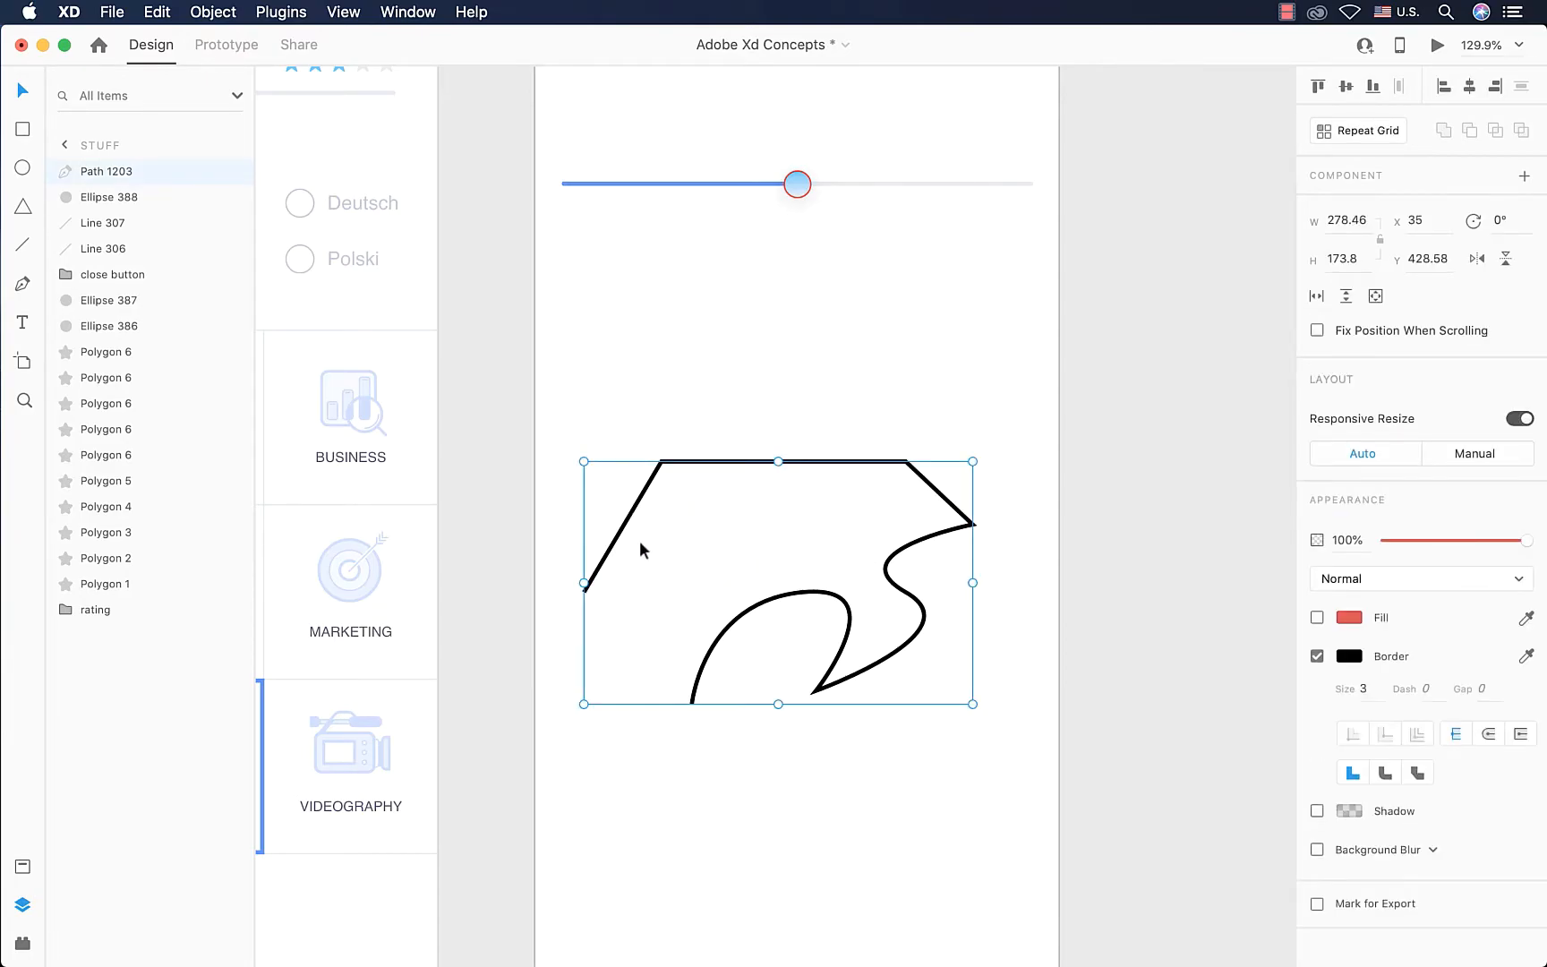
pyautogui.moveTo(624, 535); pyautogui.dragTo(652, 521)
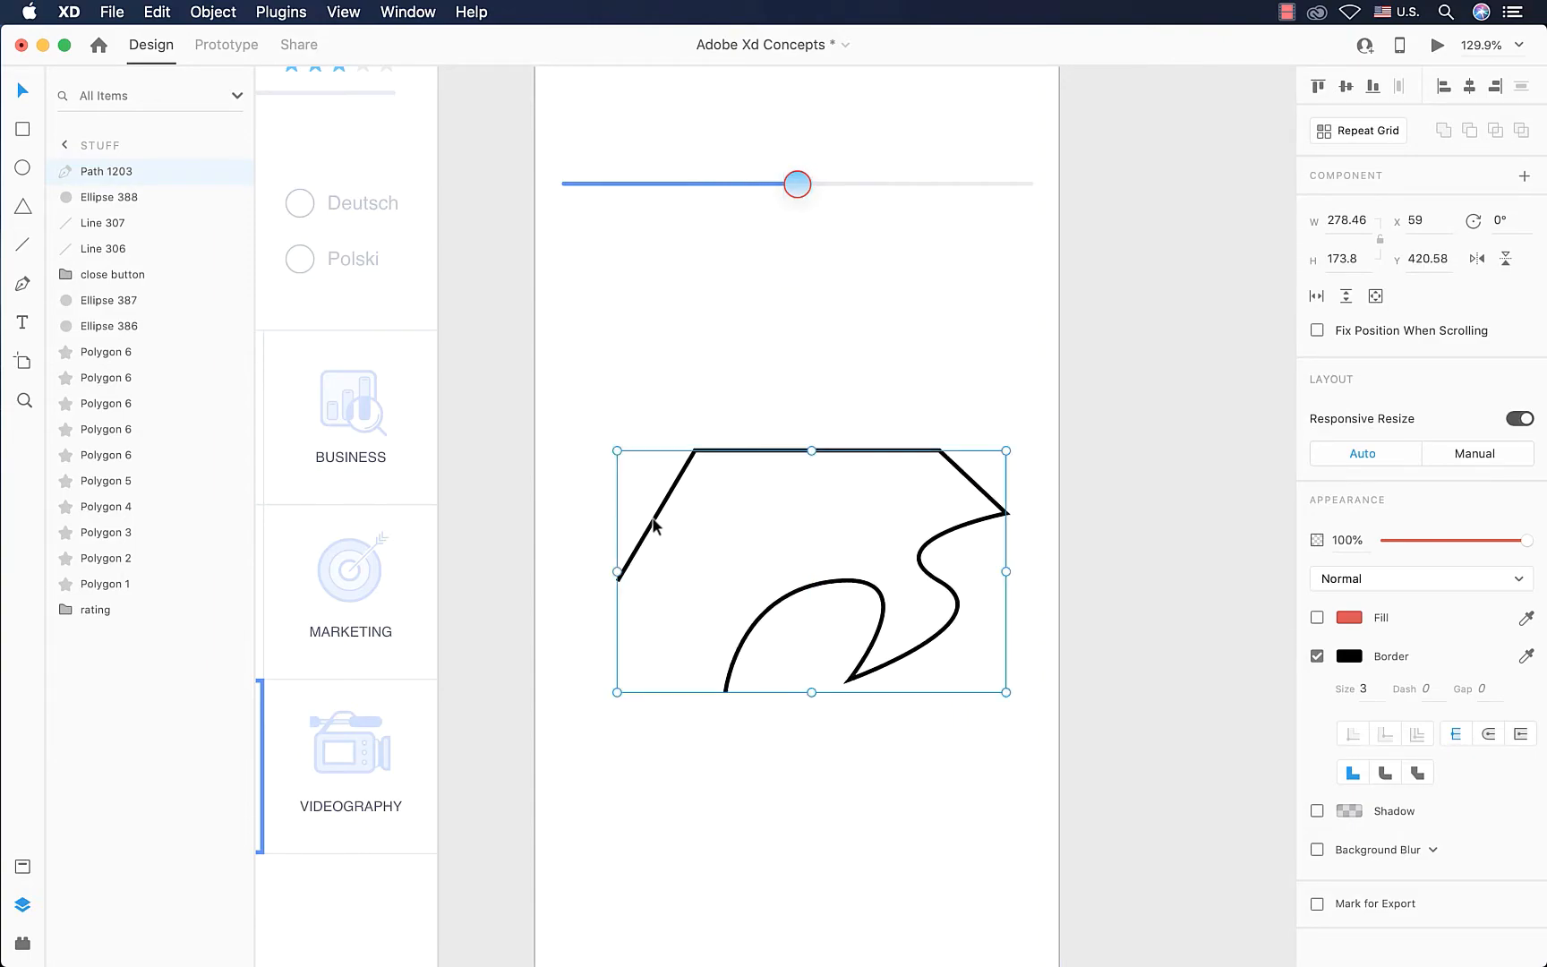
# Step: Open the path for anchor-point editing, leave that mode and select the path as a whole object
pyautogui.scroll(-2, 845, 883)
pyautogui.scroll(5, 726, 703)
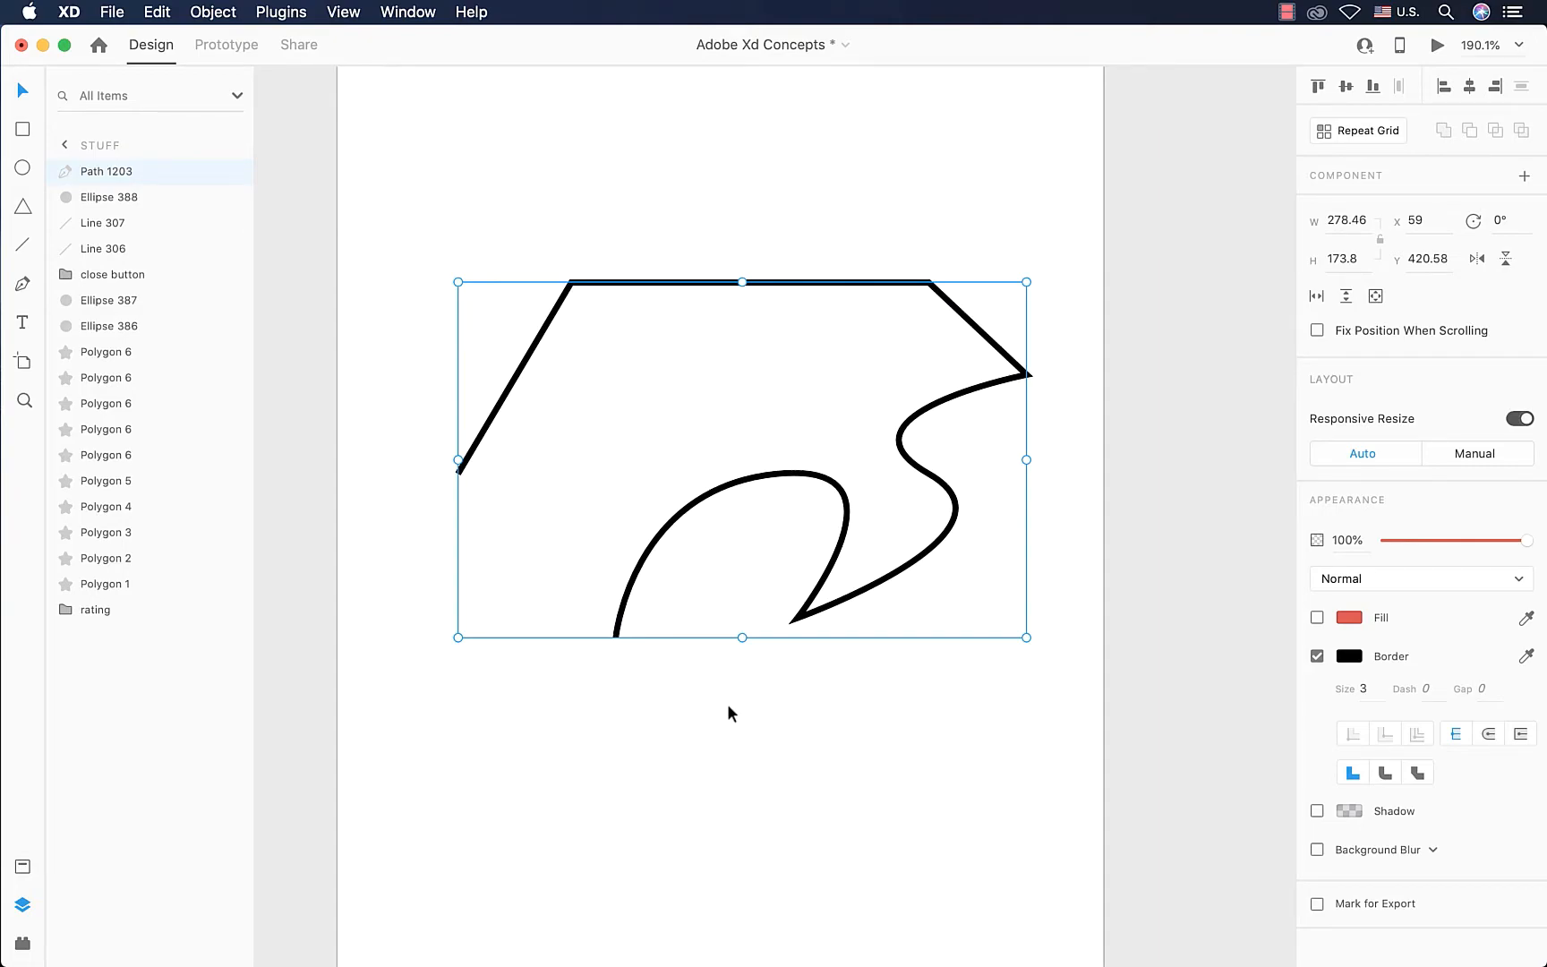
pyautogui.doubleClick(753, 483)
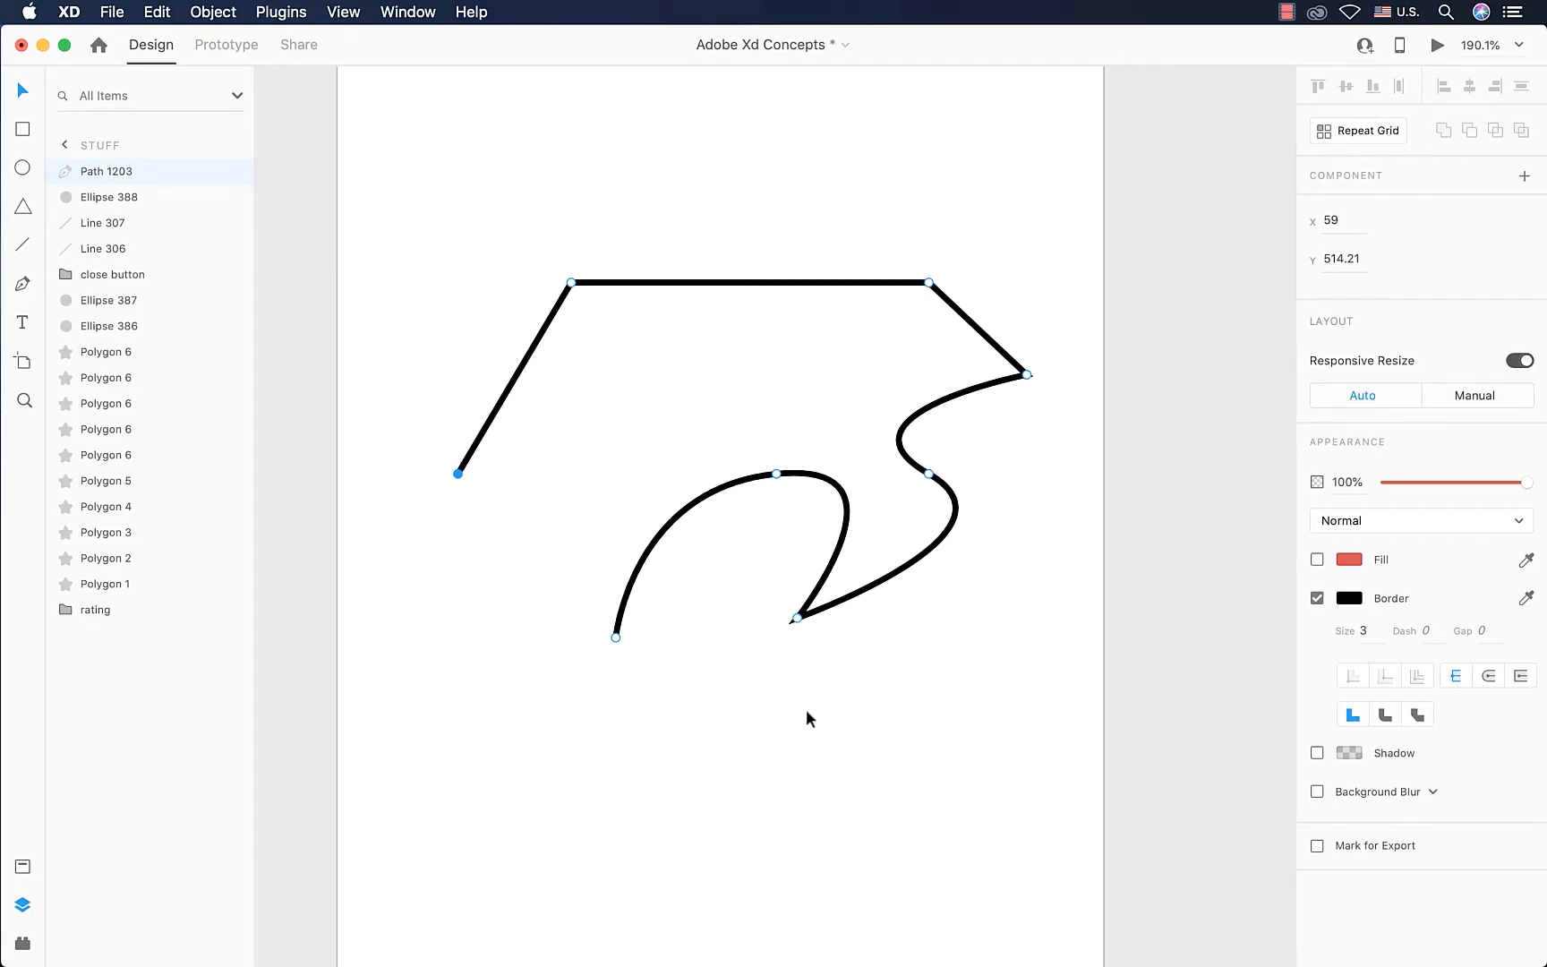
pyautogui.click(732, 707)
pyautogui.click(822, 479)
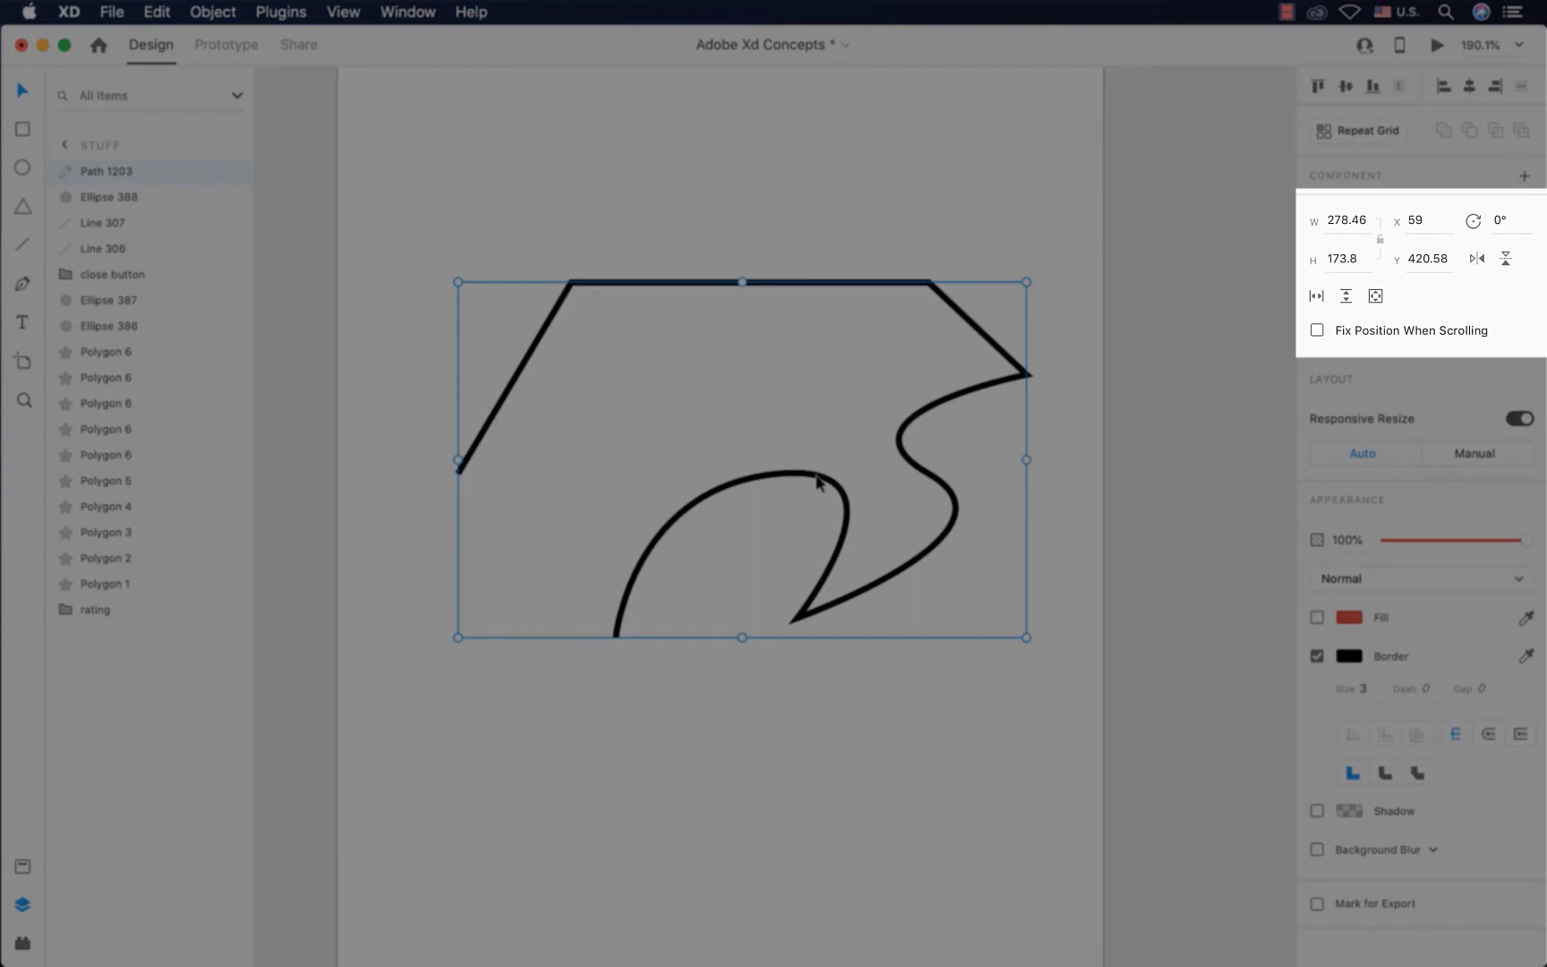
# Step: Edit the path's anchors: raise both upper corners, the left one to about X 114, Y 387, and pull the outermost right corner inward to about X 174, Y 452
pyautogui.doubleClick(774, 476)
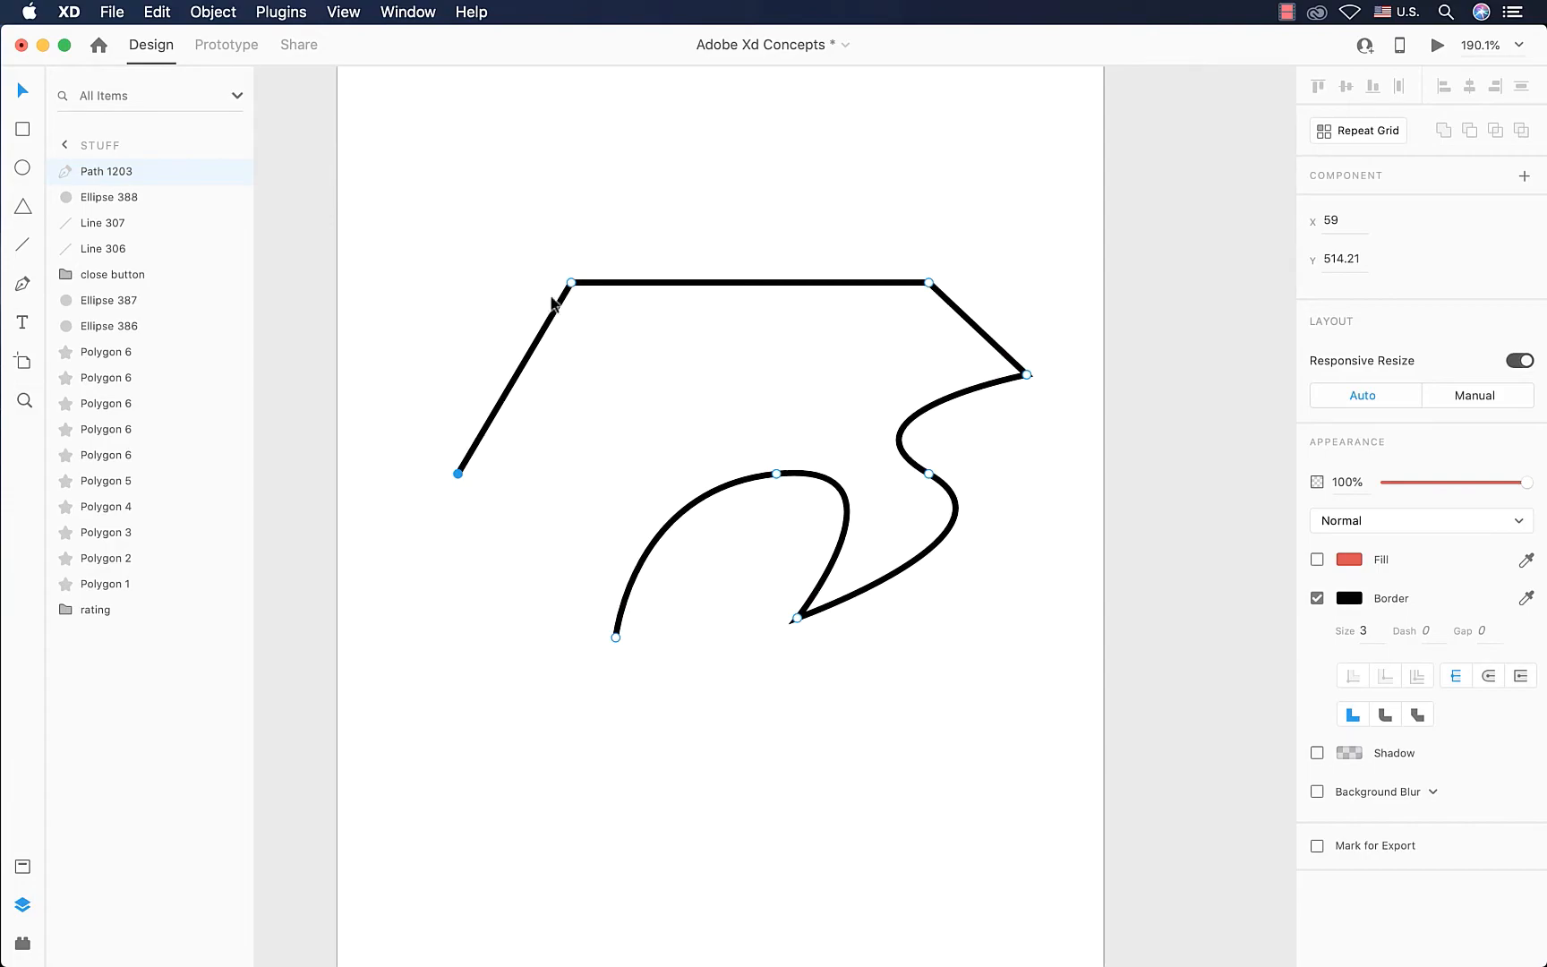
pyautogui.moveTo(571, 283); pyautogui.dragTo(570, 213)
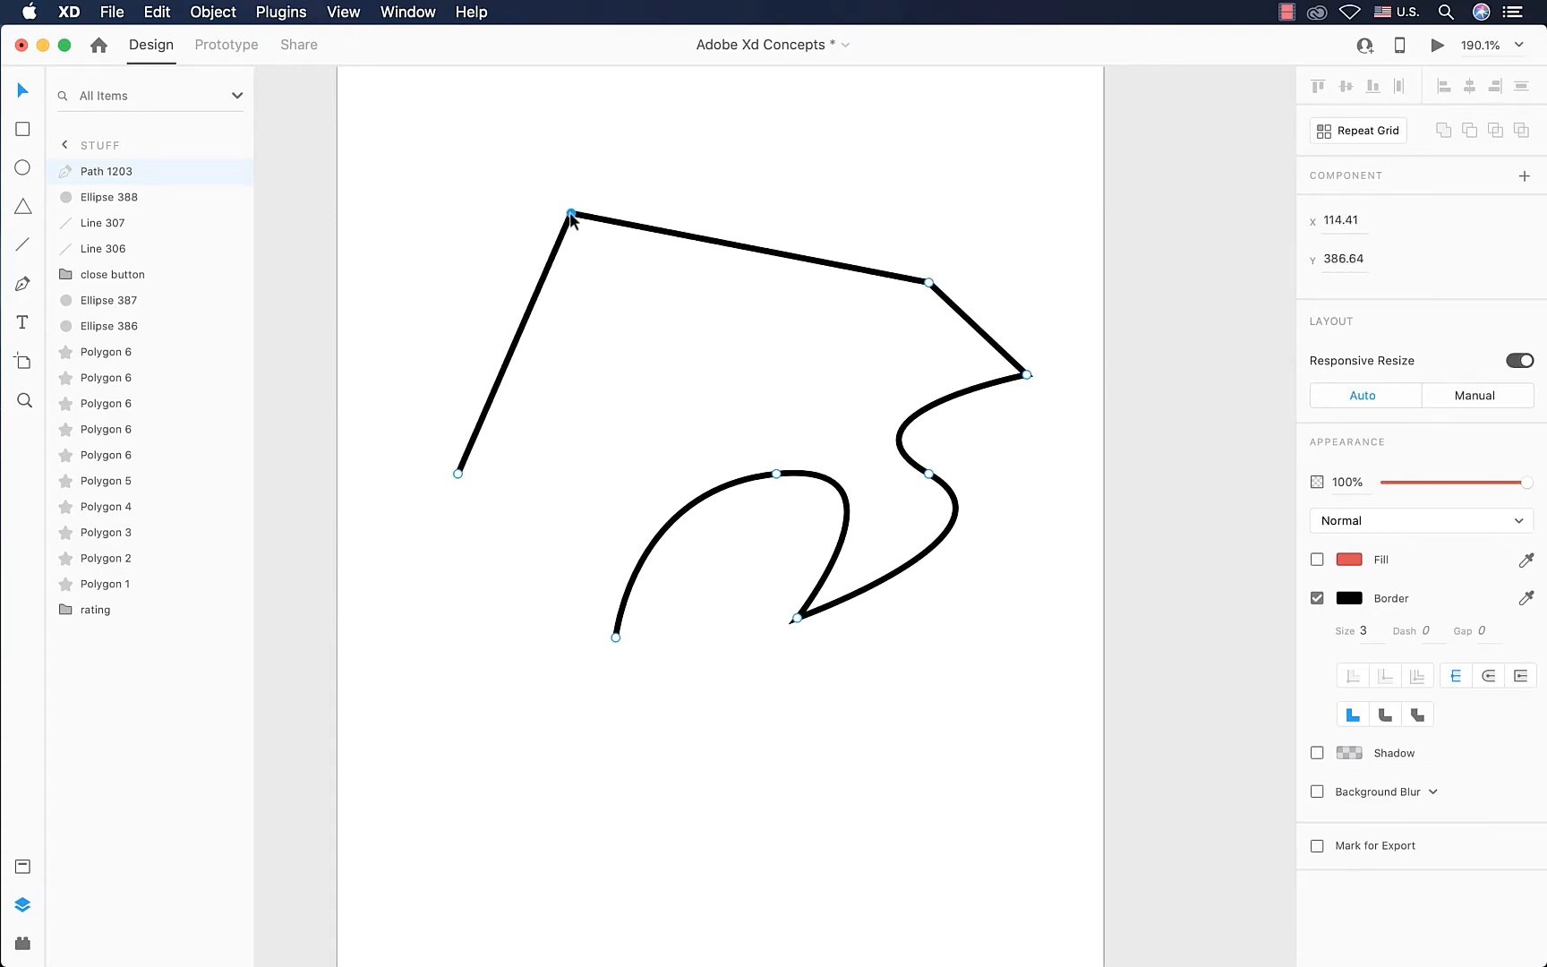
pyautogui.click(929, 282)
pyautogui.moveTo(928, 282); pyautogui.dragTo(958, 199)
pyautogui.moveTo(1027, 376); pyautogui.dragTo(693, 349)
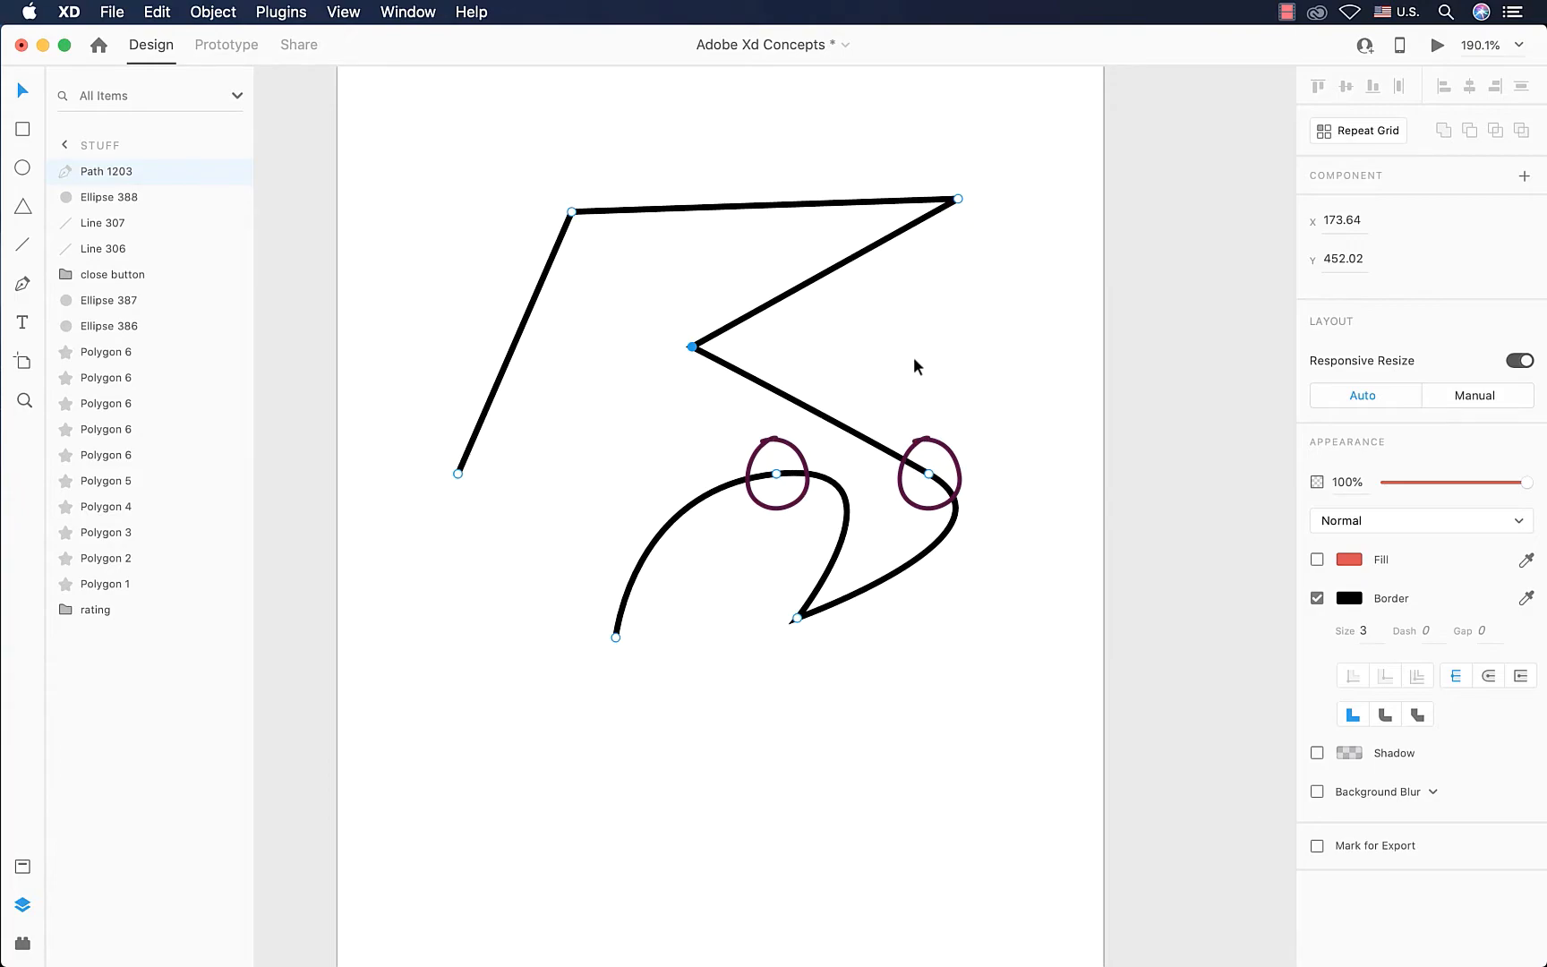
# Step: Move the right-hand smooth anchor to about X 319, Y 463 and swing its outer direction handle up to about X 393, Y 425
pyautogui.click(929, 474)
pyautogui.moveTo(928, 477)
pyautogui.mouseDown()
pyautogui.moveTo(1047, 403)
pyautogui.moveTo(915, 473)
pyautogui.moveTo(925, 389)
pyautogui.moveTo(1006, 387)
pyautogui.moveTo(882, 448)
pyautogui.moveTo(956, 379)
pyautogui.moveTo(989, 372)
pyautogui.mouseUp()
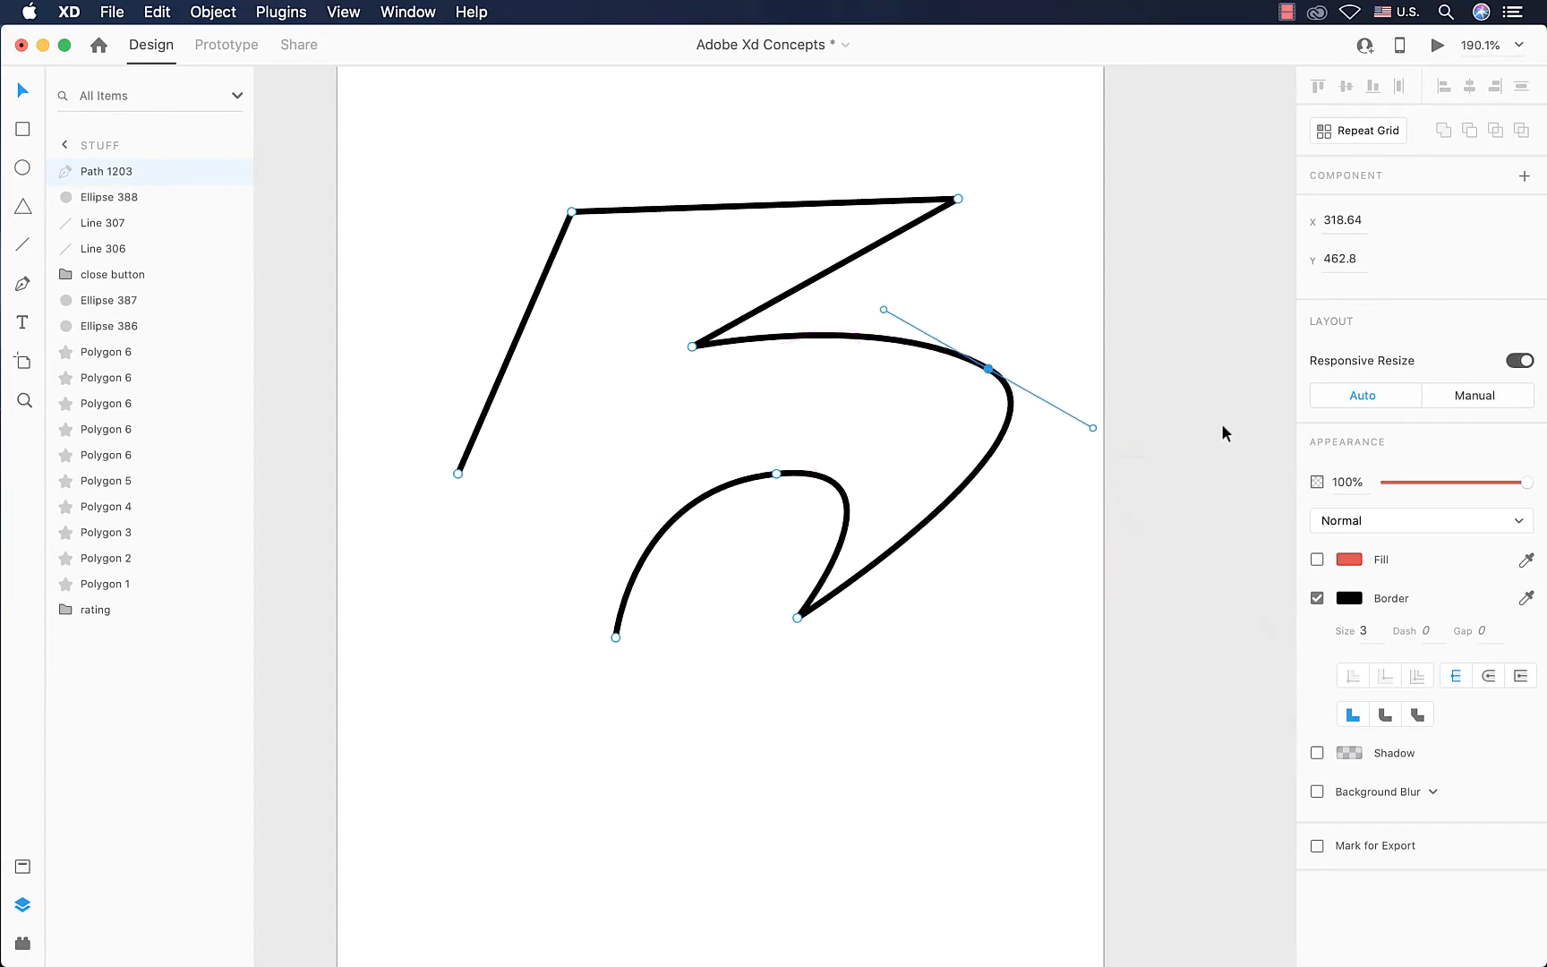
pyautogui.moveTo(1093, 428); pyautogui.dragTo(1141, 293)
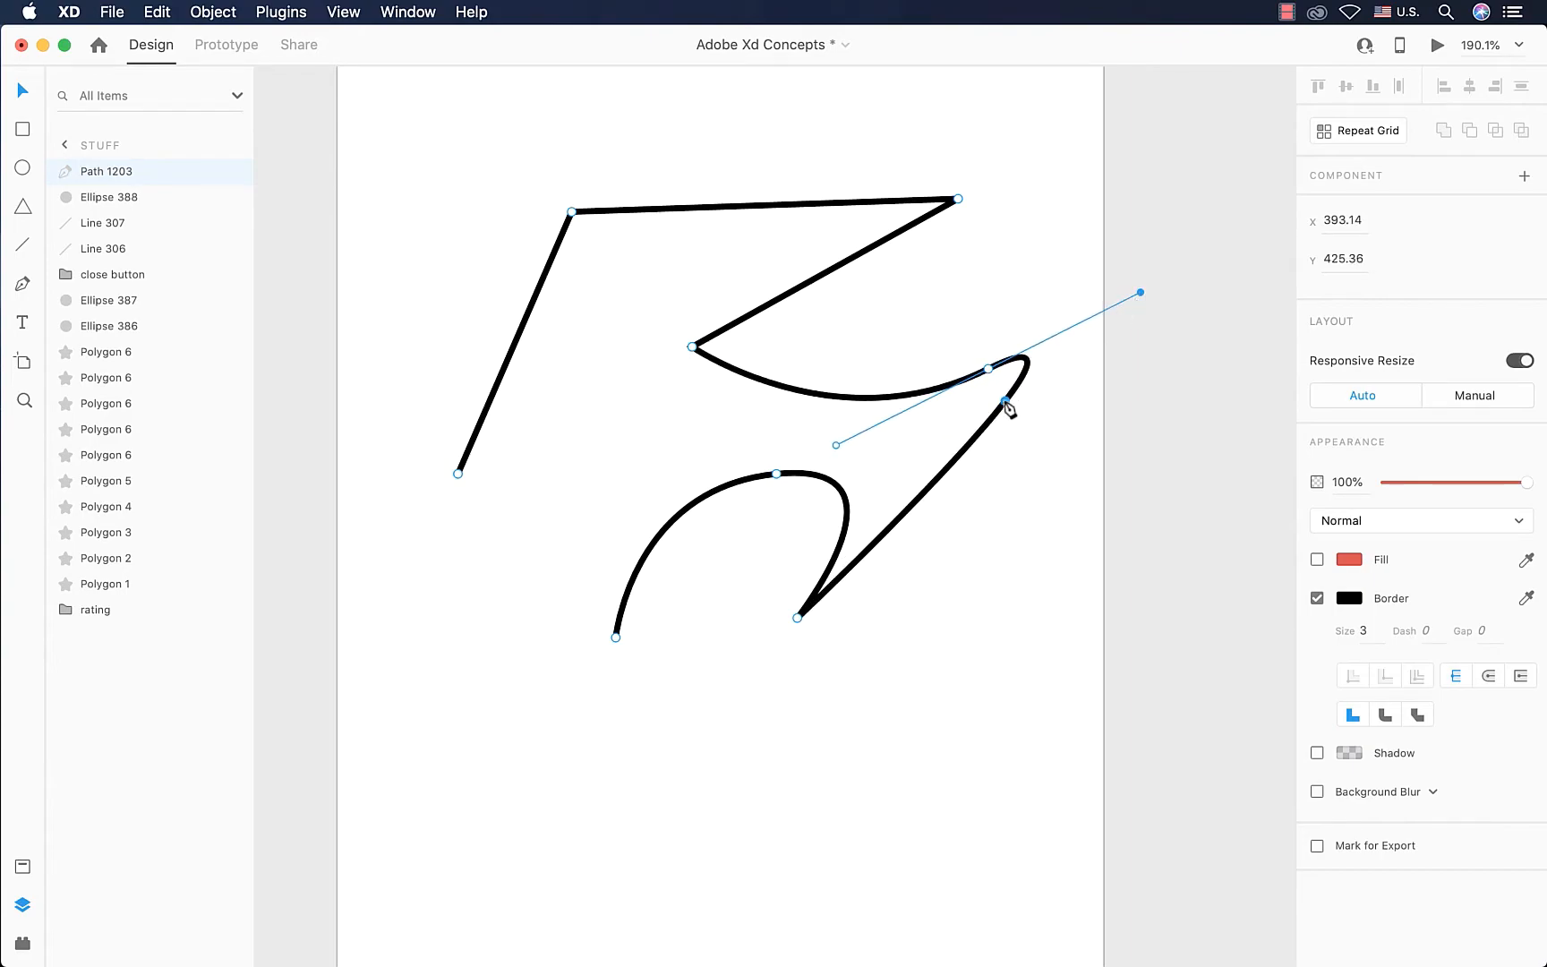
# Step: Move the same anchor's inner direction handle independently of the opposite one, down to about X 285, Y 563
pyautogui.press('alt')
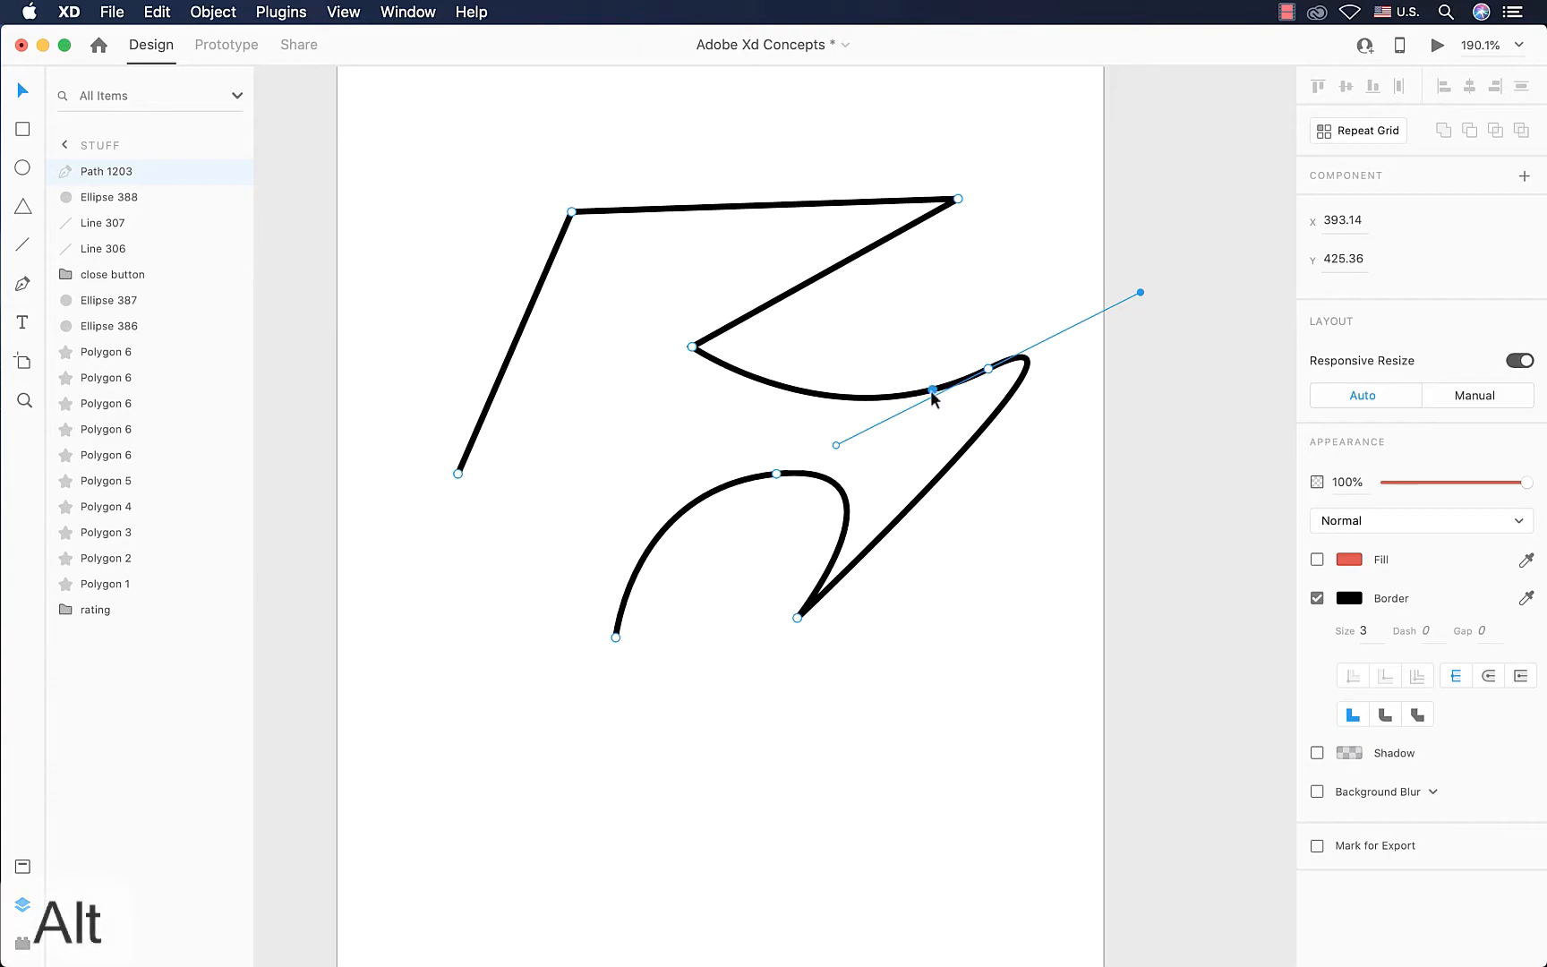
pyautogui.click(835, 446)
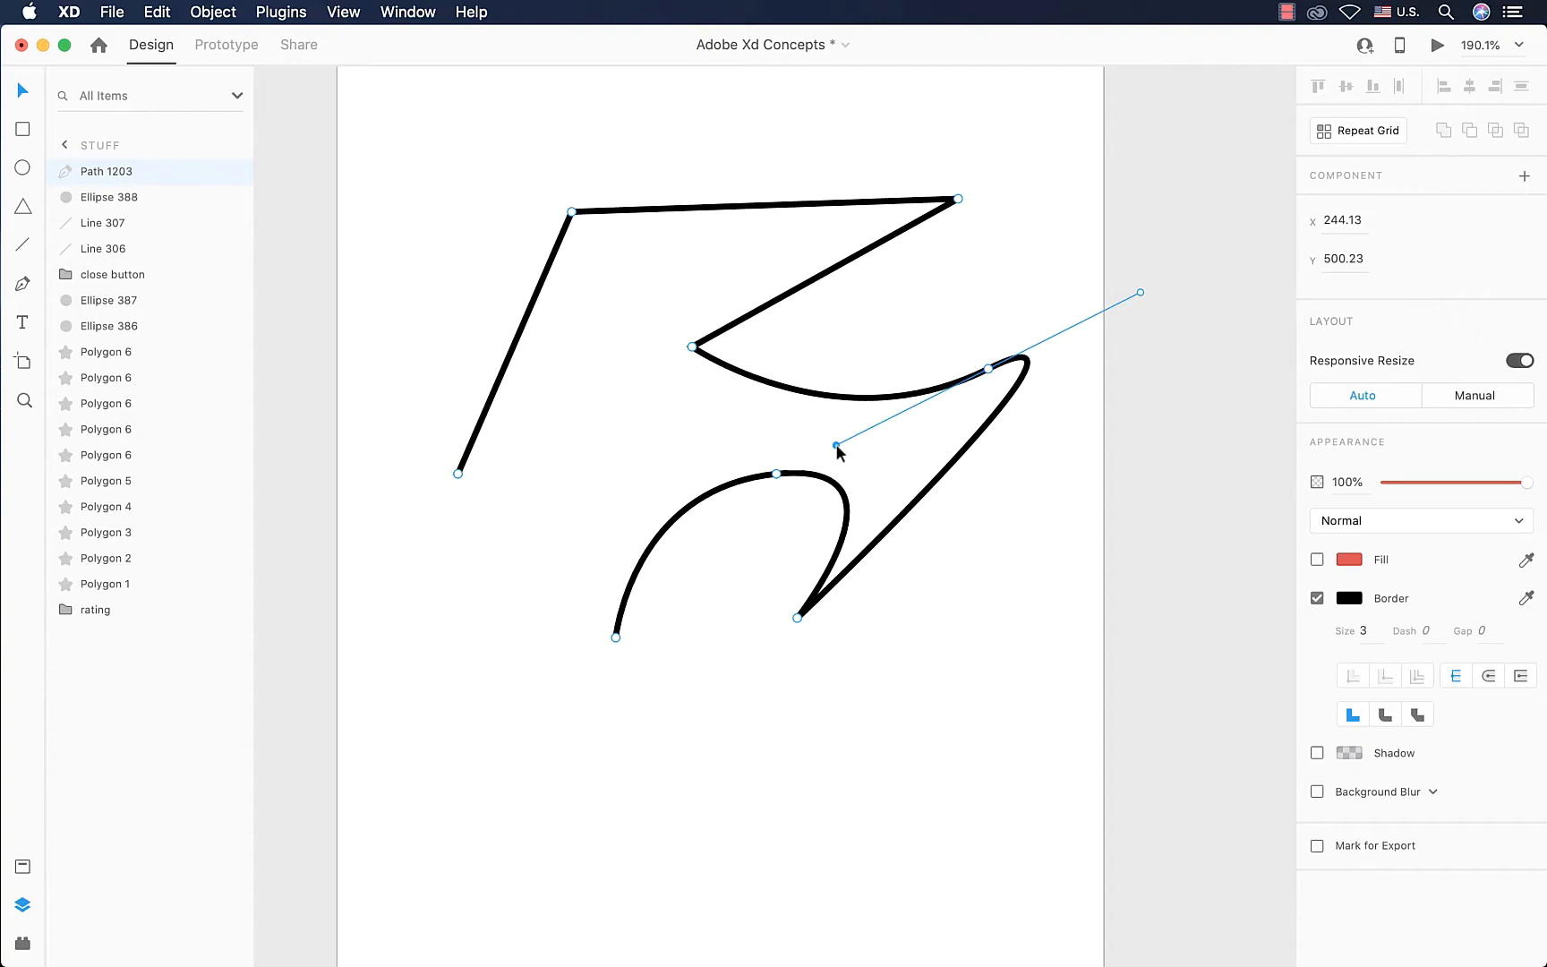
pyautogui.moveTo(838, 449); pyautogui.dragTo(920, 575)
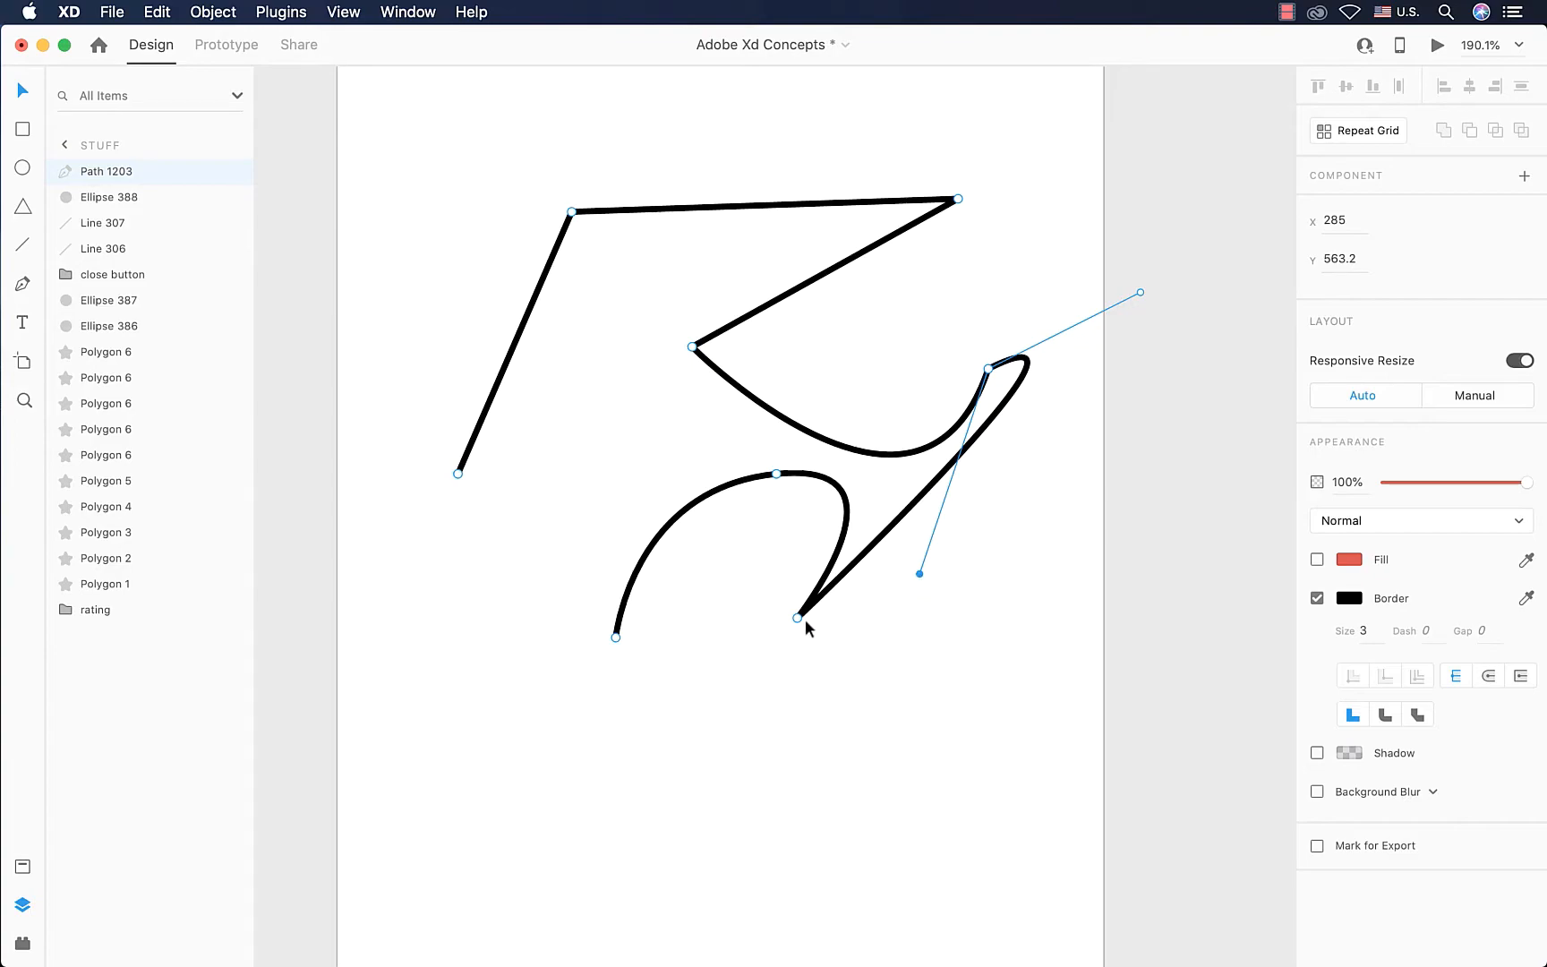
# Step: Move the path's lower corner anchor out to about X 324, Y 611
pyautogui.click(797, 617)
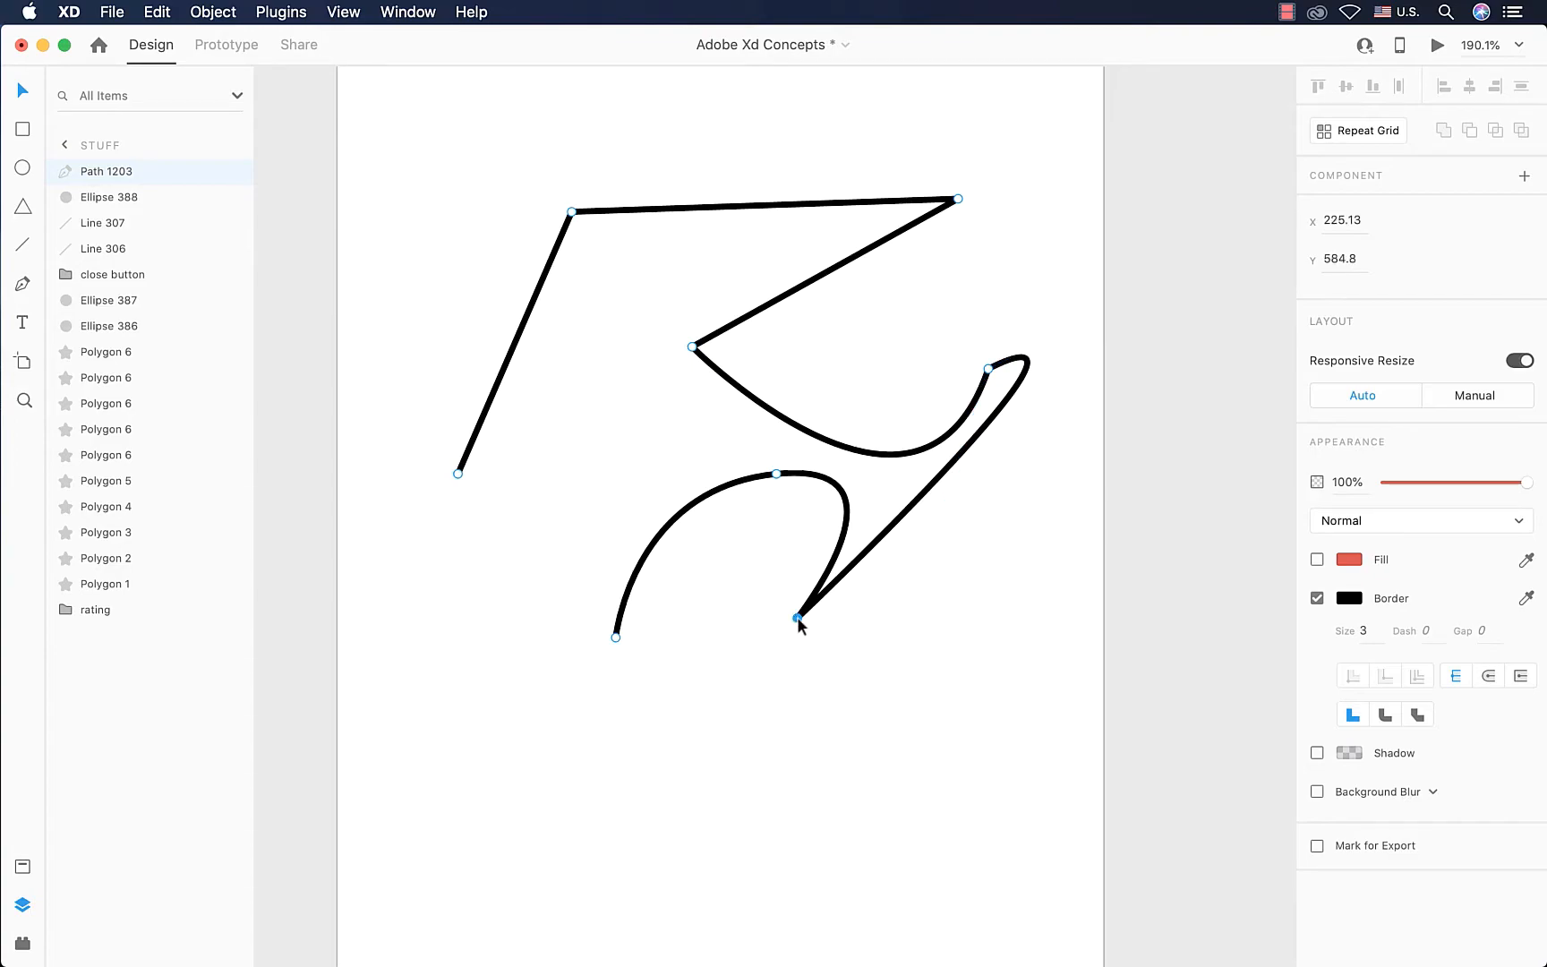
pyautogui.moveTo(799, 621); pyautogui.dragTo(999, 673)
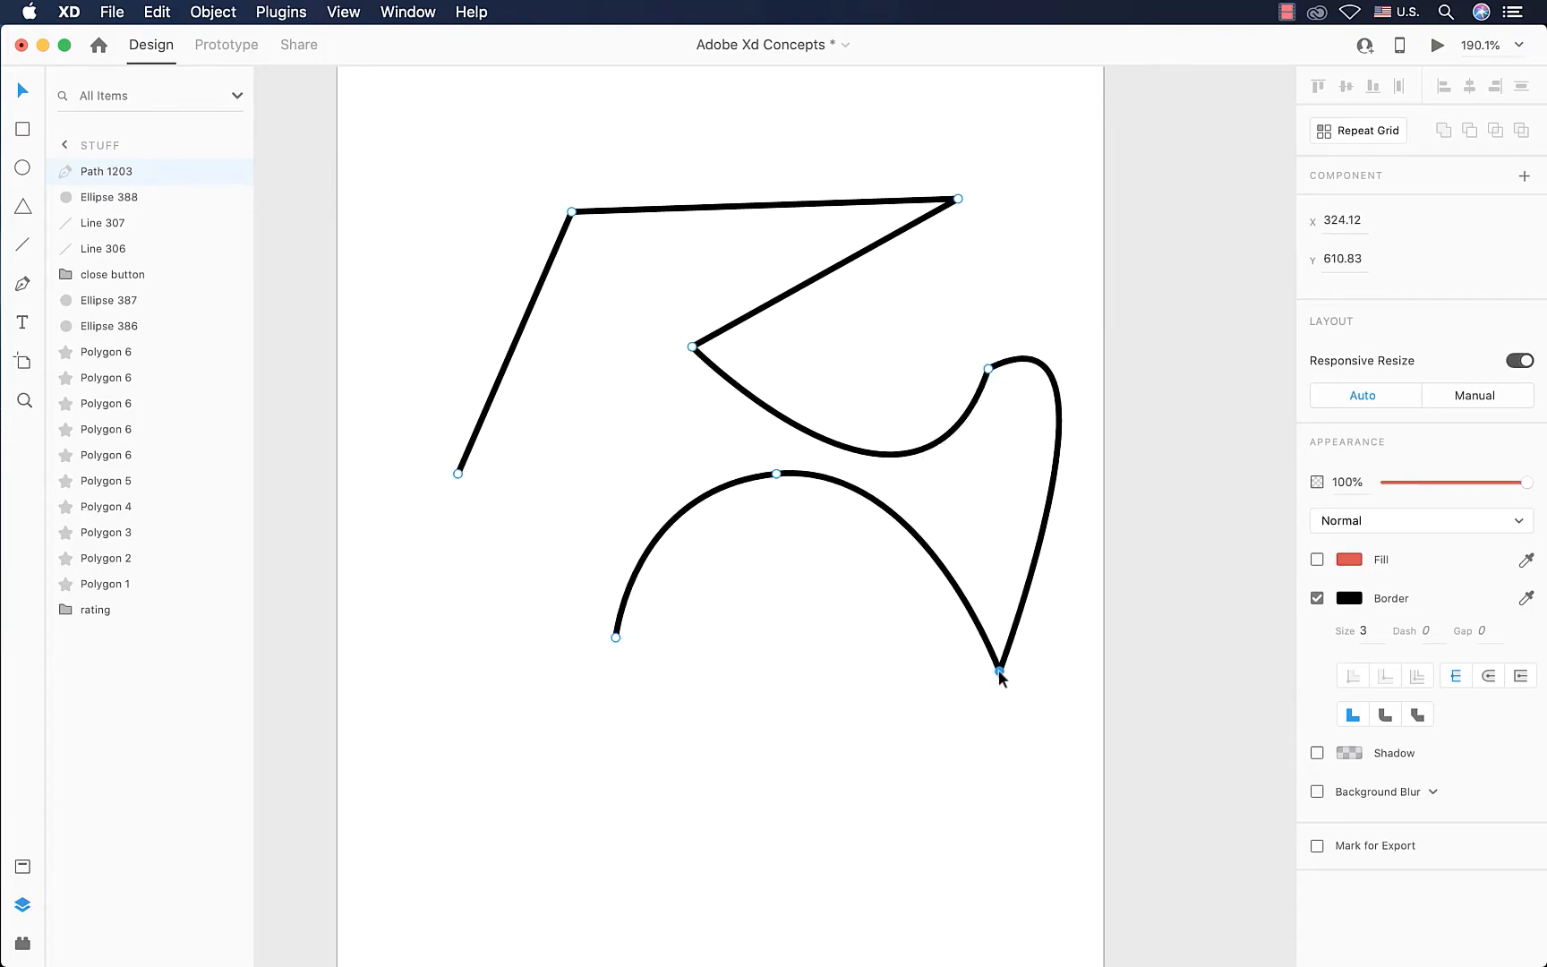
# Step: Move the lower arch's smooth anchor to about X 167, Y 538 and set its direction handles at about X 239, Y 623 and X 115, Y 443
pyautogui.click(775, 474)
pyautogui.moveTo(776, 475); pyautogui.dragTo(680, 528)
pyautogui.moveTo(533, 536); pyautogui.dragTo(824, 696)
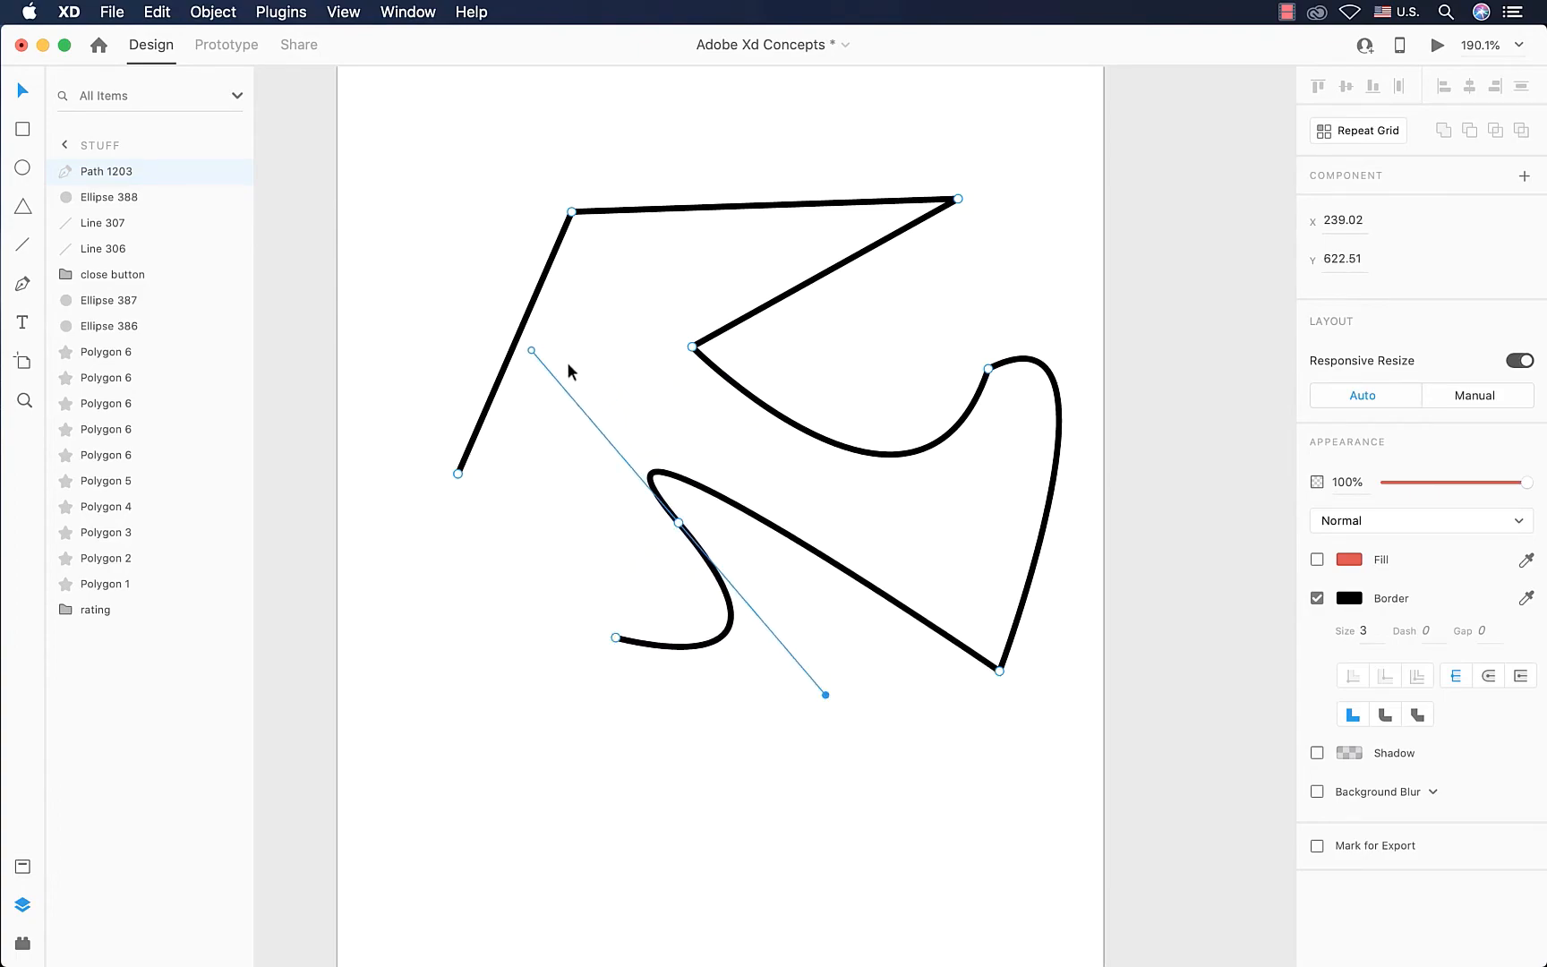
pyautogui.moveTo(533, 350); pyautogui.dragTo(571, 328)
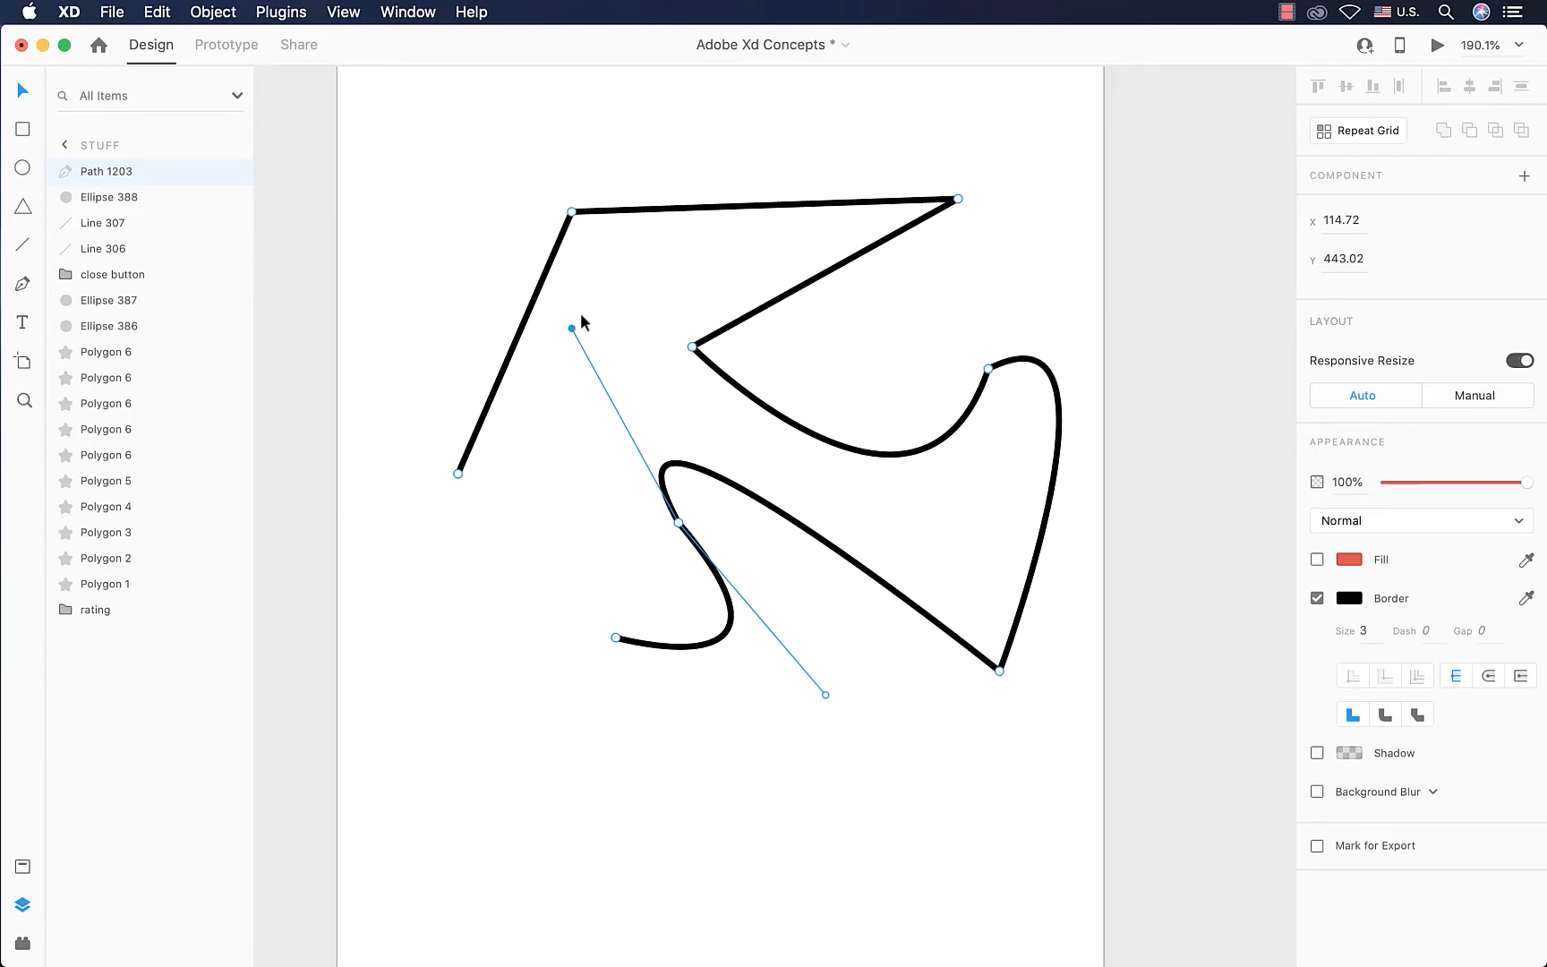
# Step: Convert the upper-left corner anchor to a smooth point and swing its direction handle up to about X 75, Y 296
pyautogui.click(571, 213)
pyautogui.doubleClick(571, 212)
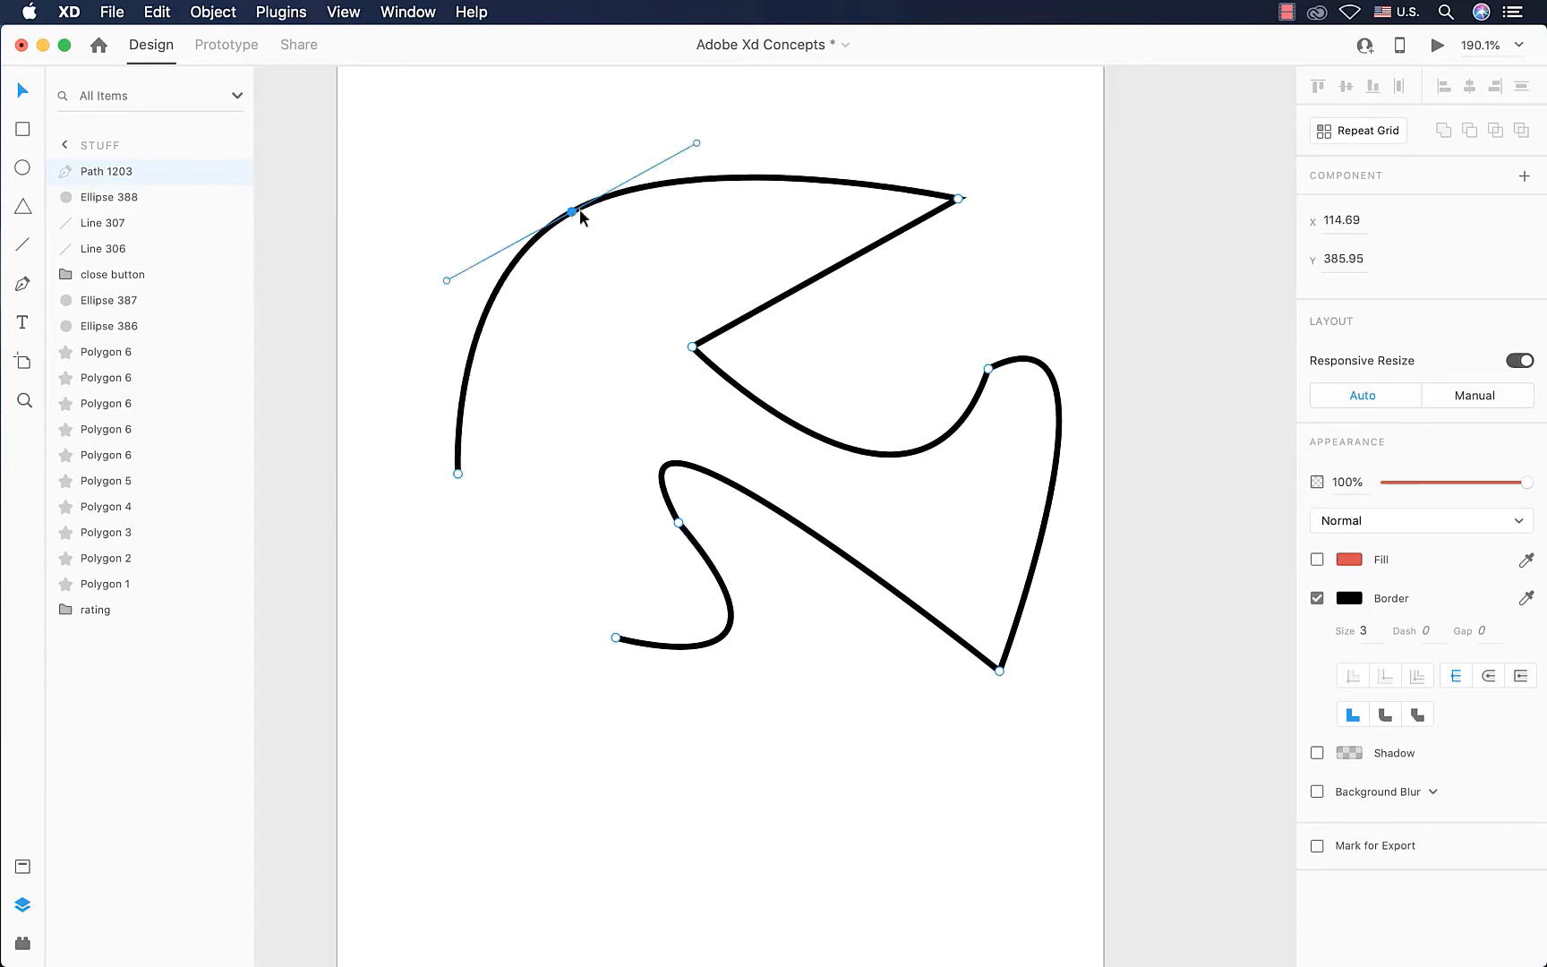
pyautogui.scroll(3, 742, 225)
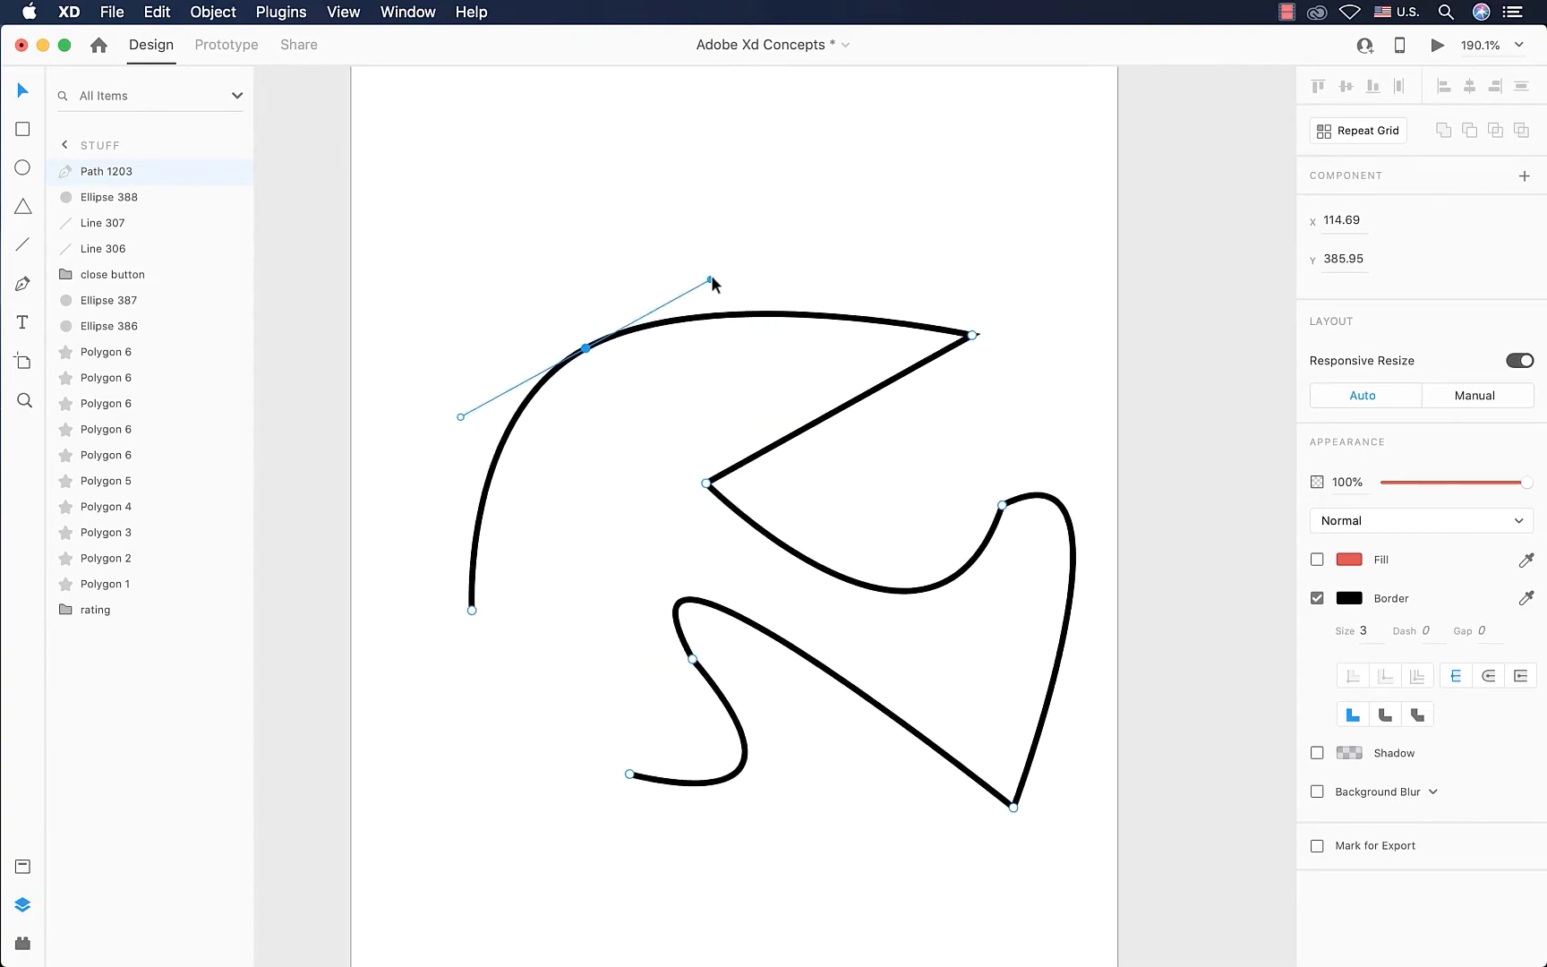
pyautogui.moveTo(710, 280); pyautogui.dragTo(504, 164)
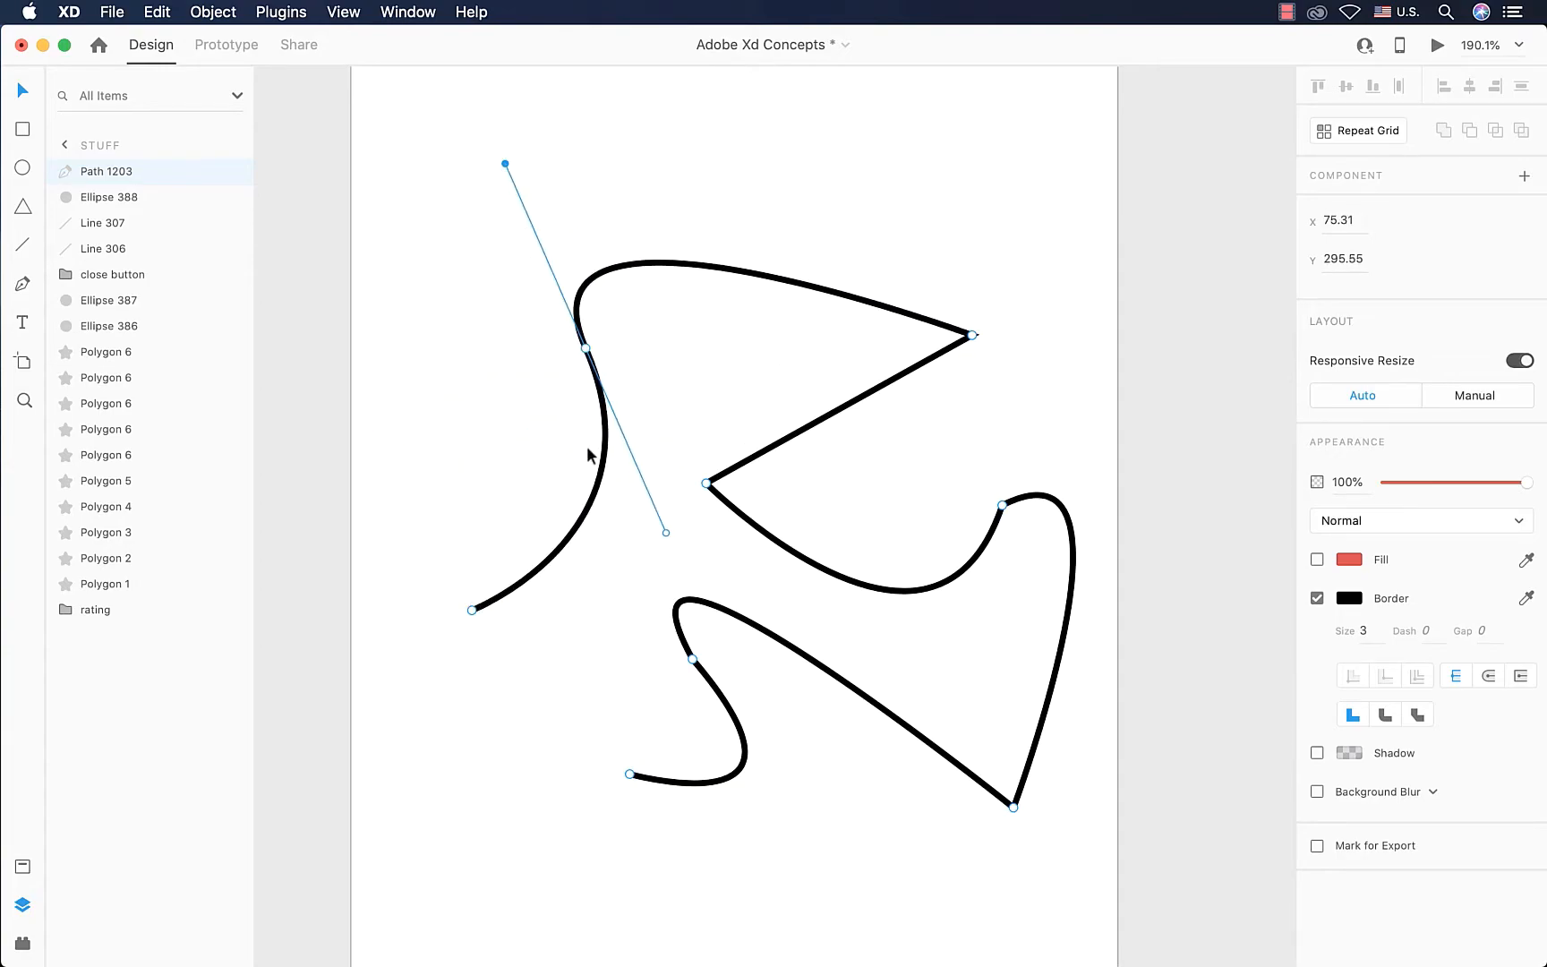
# Step: Convert the smooth anchor at about X 167, Y 538 into a corner point
pyautogui.click(692, 660)
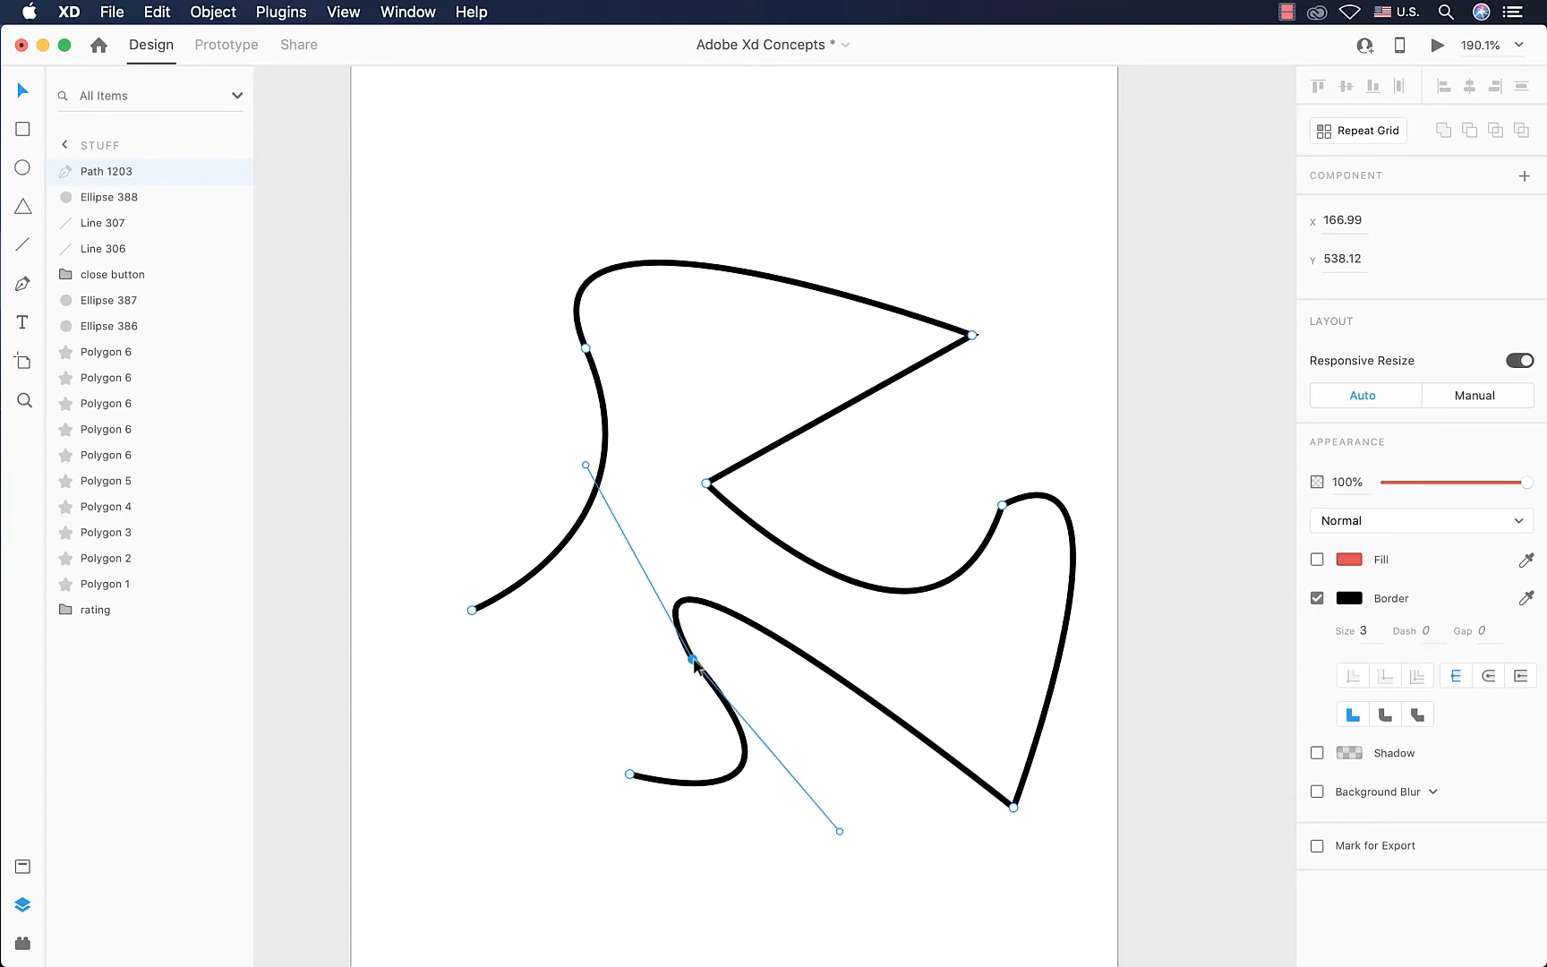
pyautogui.doubleClick(693, 660)
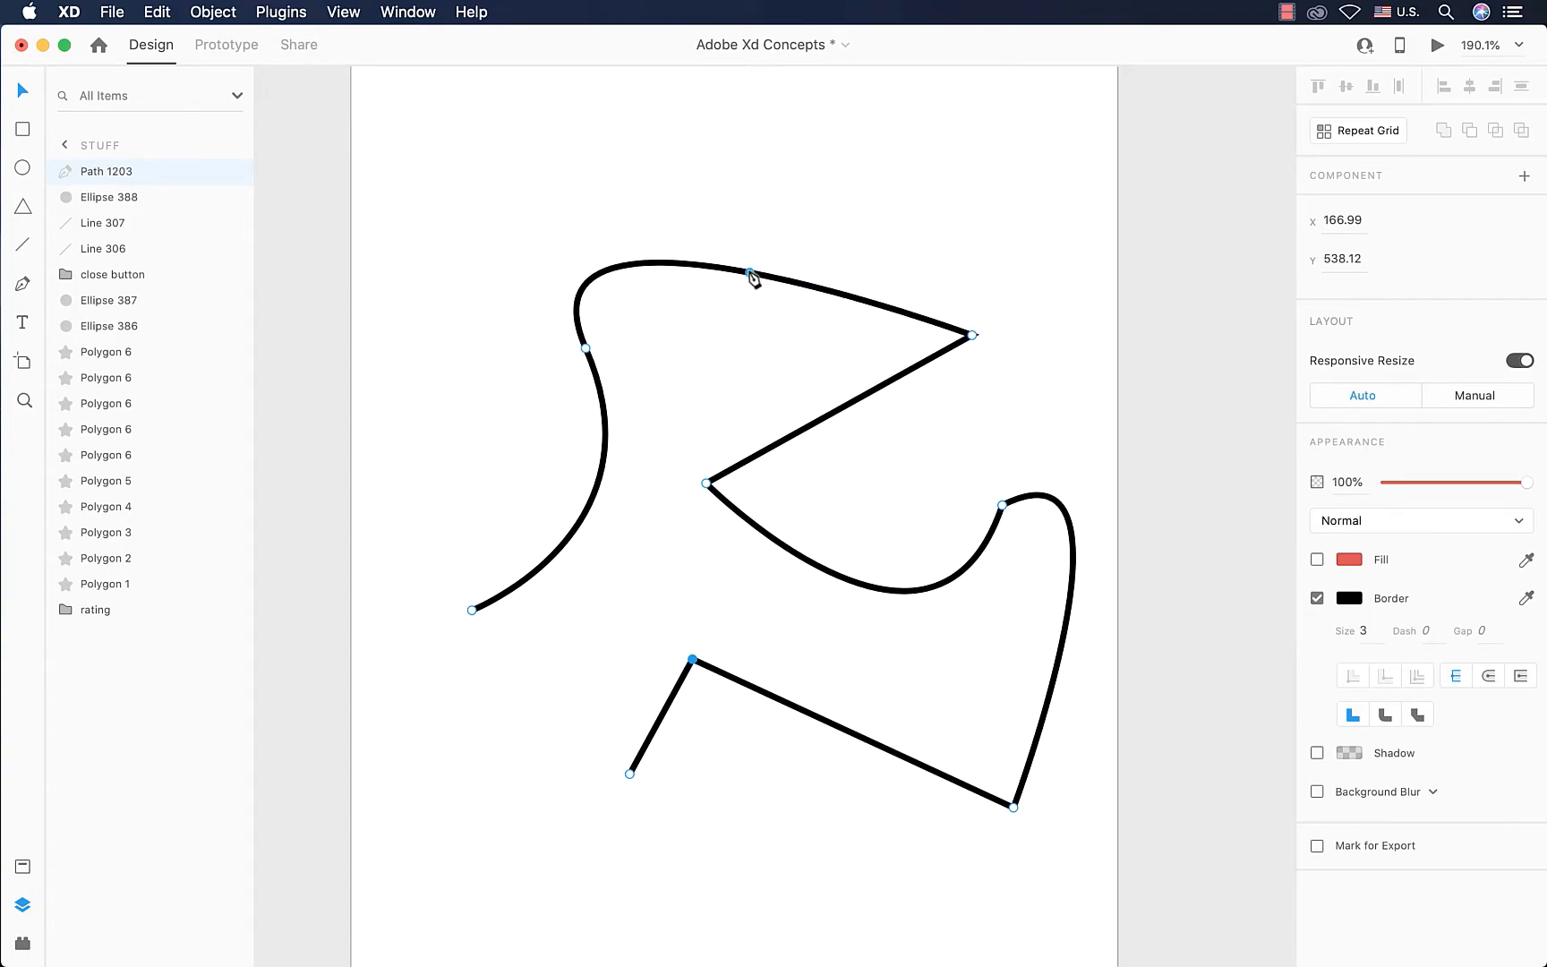
# Step: Add an anchor point on the path's top curve and raise it to about X 226, Y 295
pyautogui.scroll(5, 786, 286)
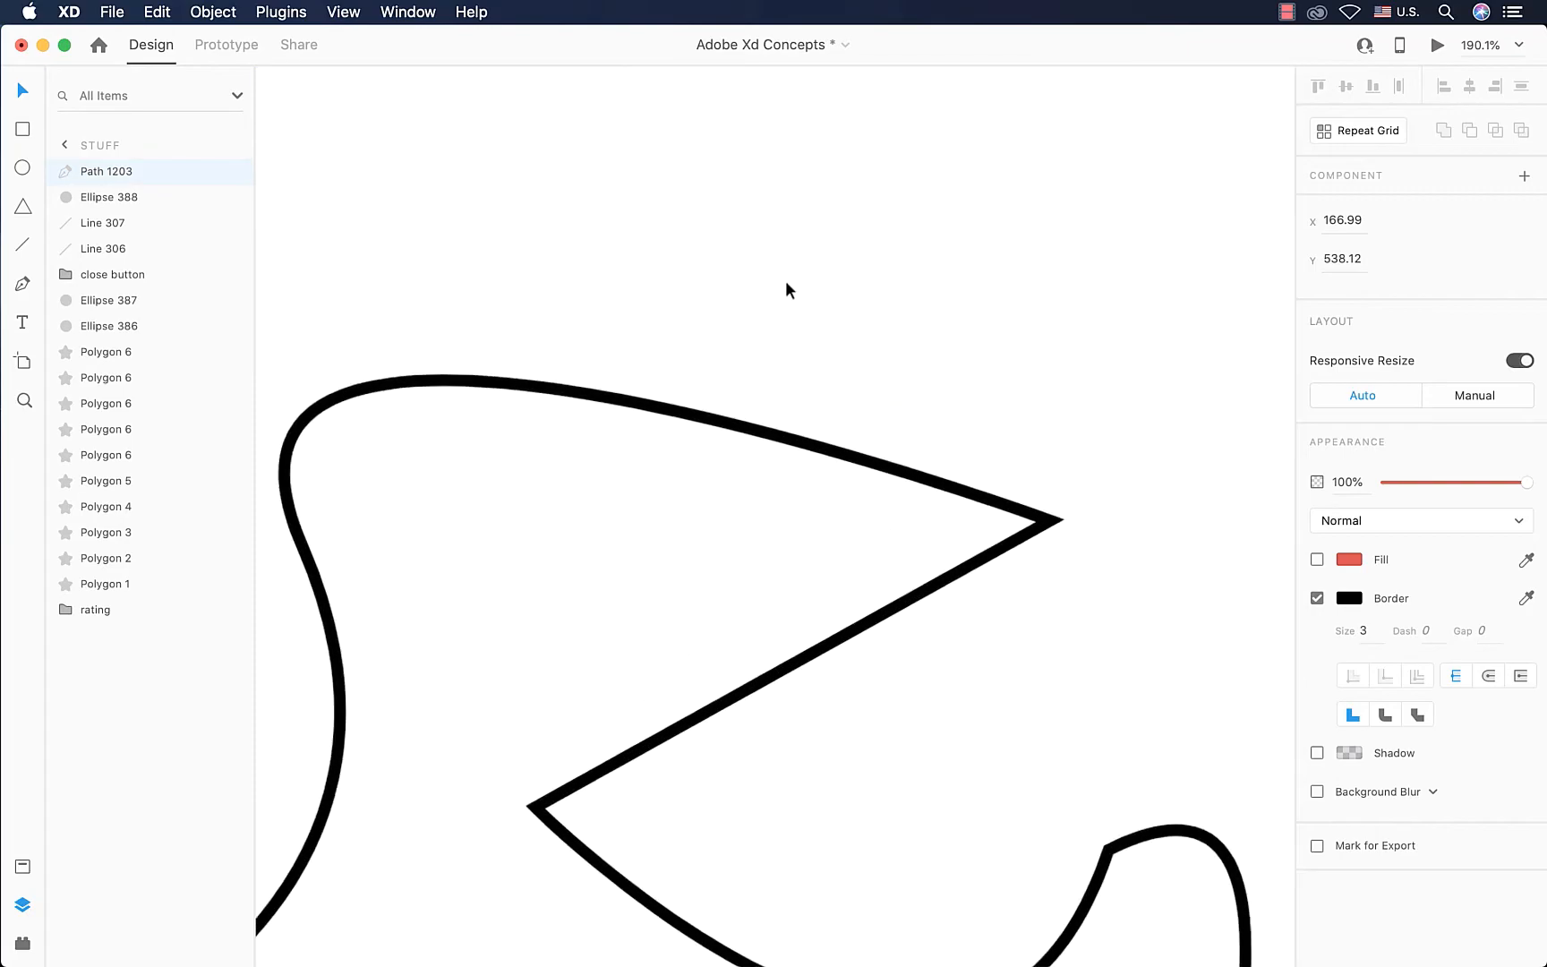
pyautogui.click(685, 414)
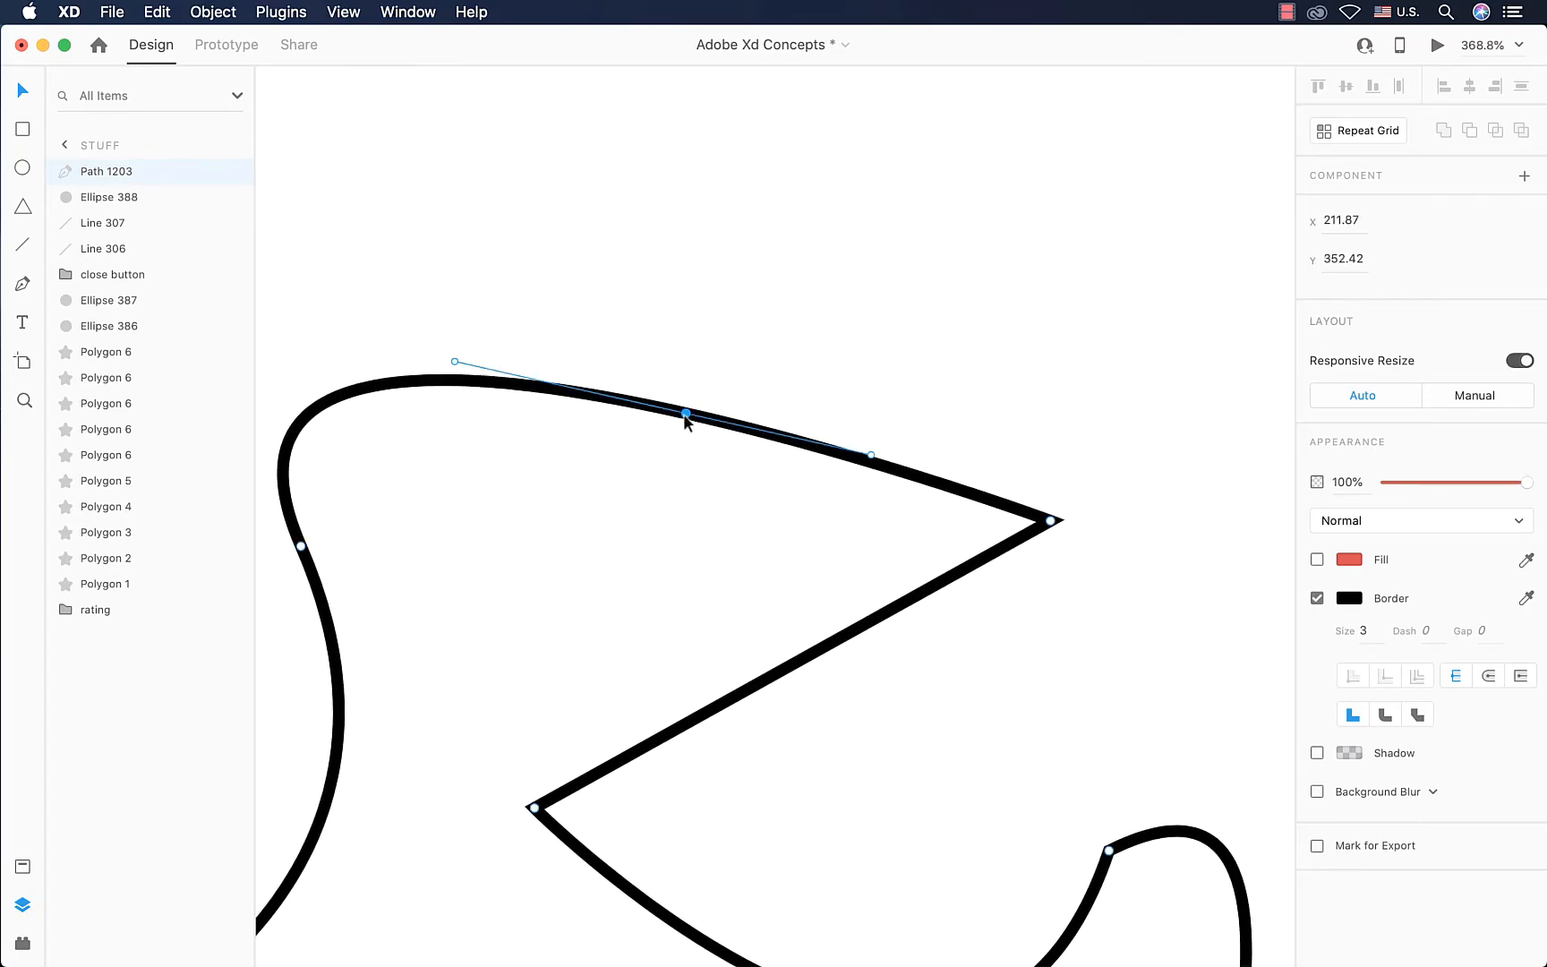
pyautogui.moveTo(685, 414); pyautogui.dragTo(742, 187)
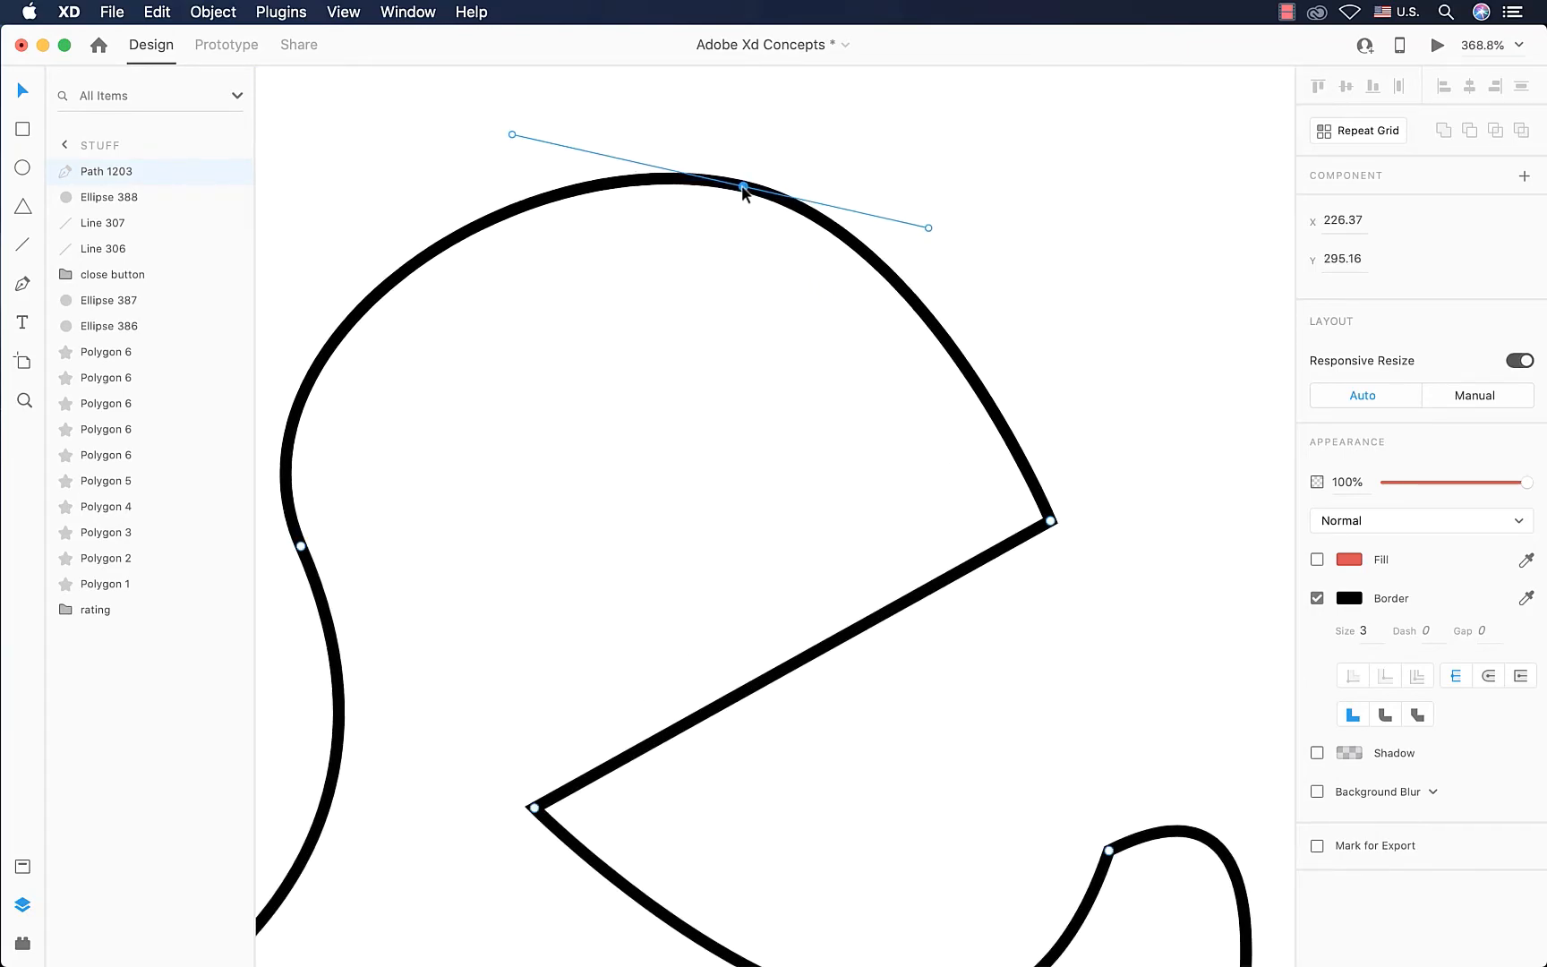
# Step: Convert the added top anchor to a corner and back to smooth, and round the segment leading to the right-hand anchor
pyautogui.scroll(-5, 741, 187)
pyautogui.click(741, 187)
pyautogui.doubleClick(742, 187)
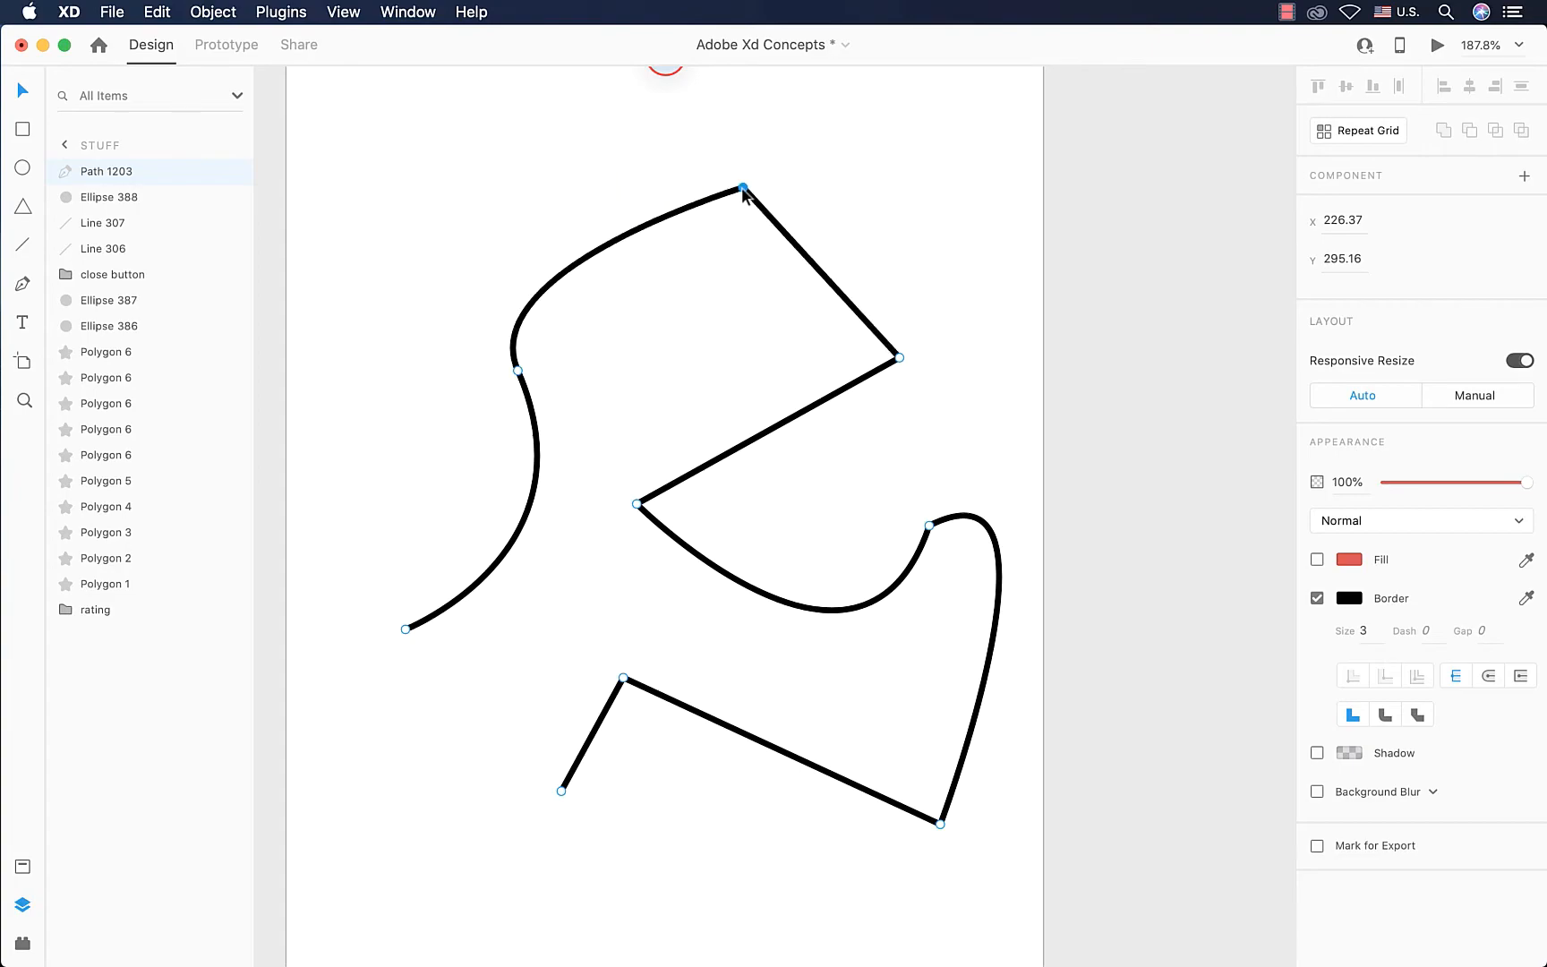
pyautogui.moveTo(742, 187); pyautogui.dragTo(1127, 213)
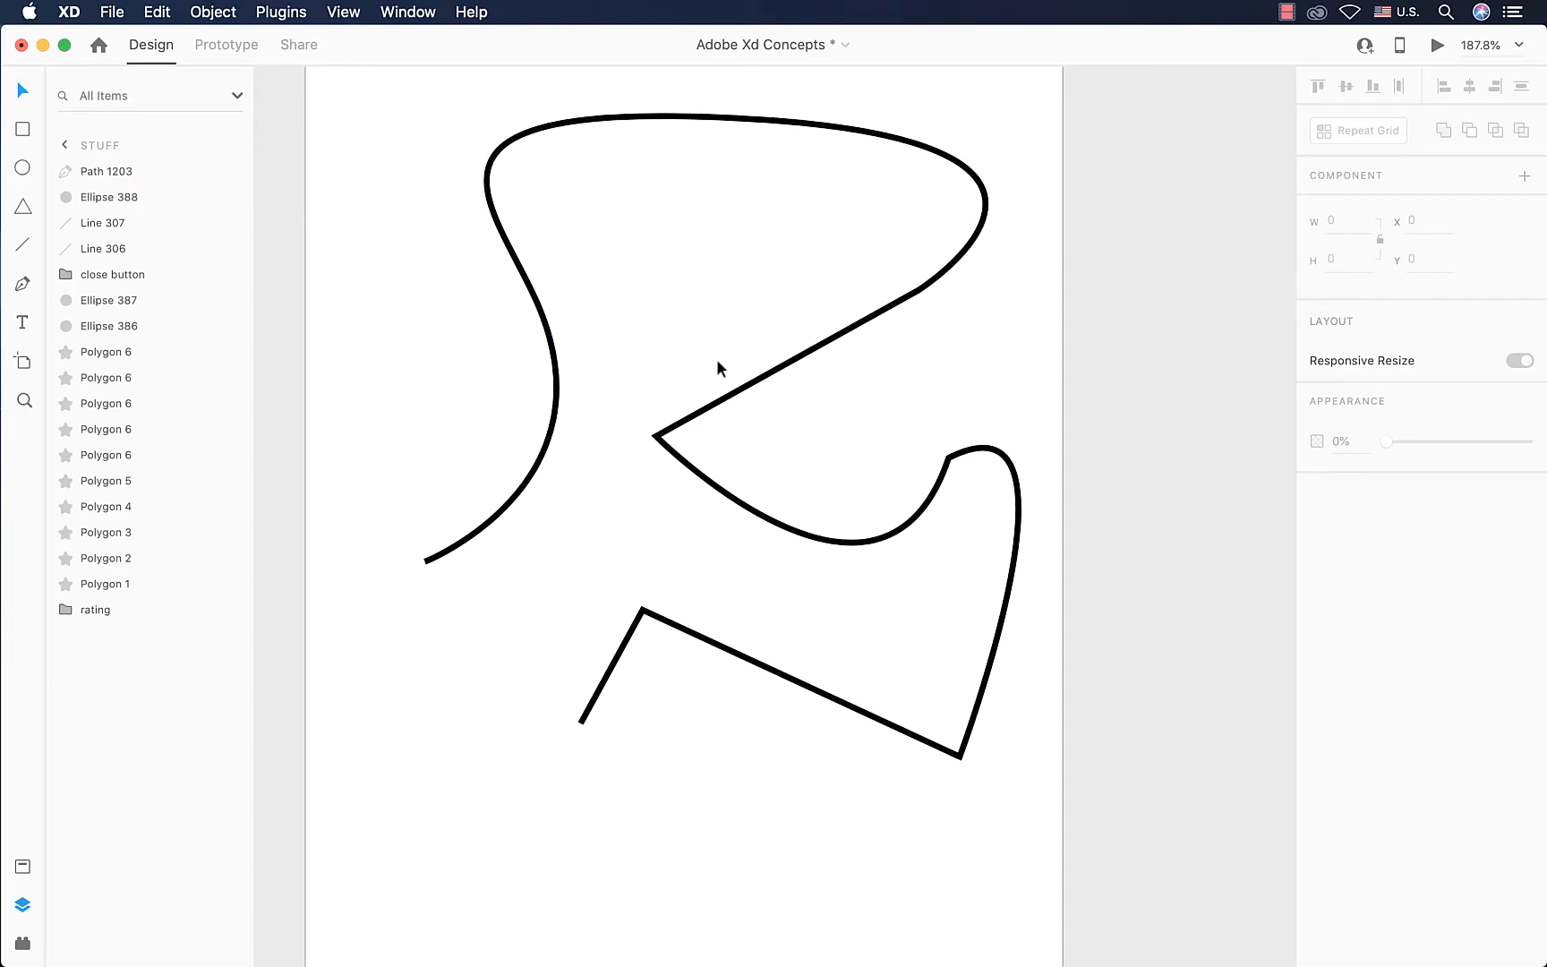
# Step: Reopen the path for anchor editing, delete the right-hand anchor between the inner and lower corners, and deselect the path
pyautogui.click(658, 439)
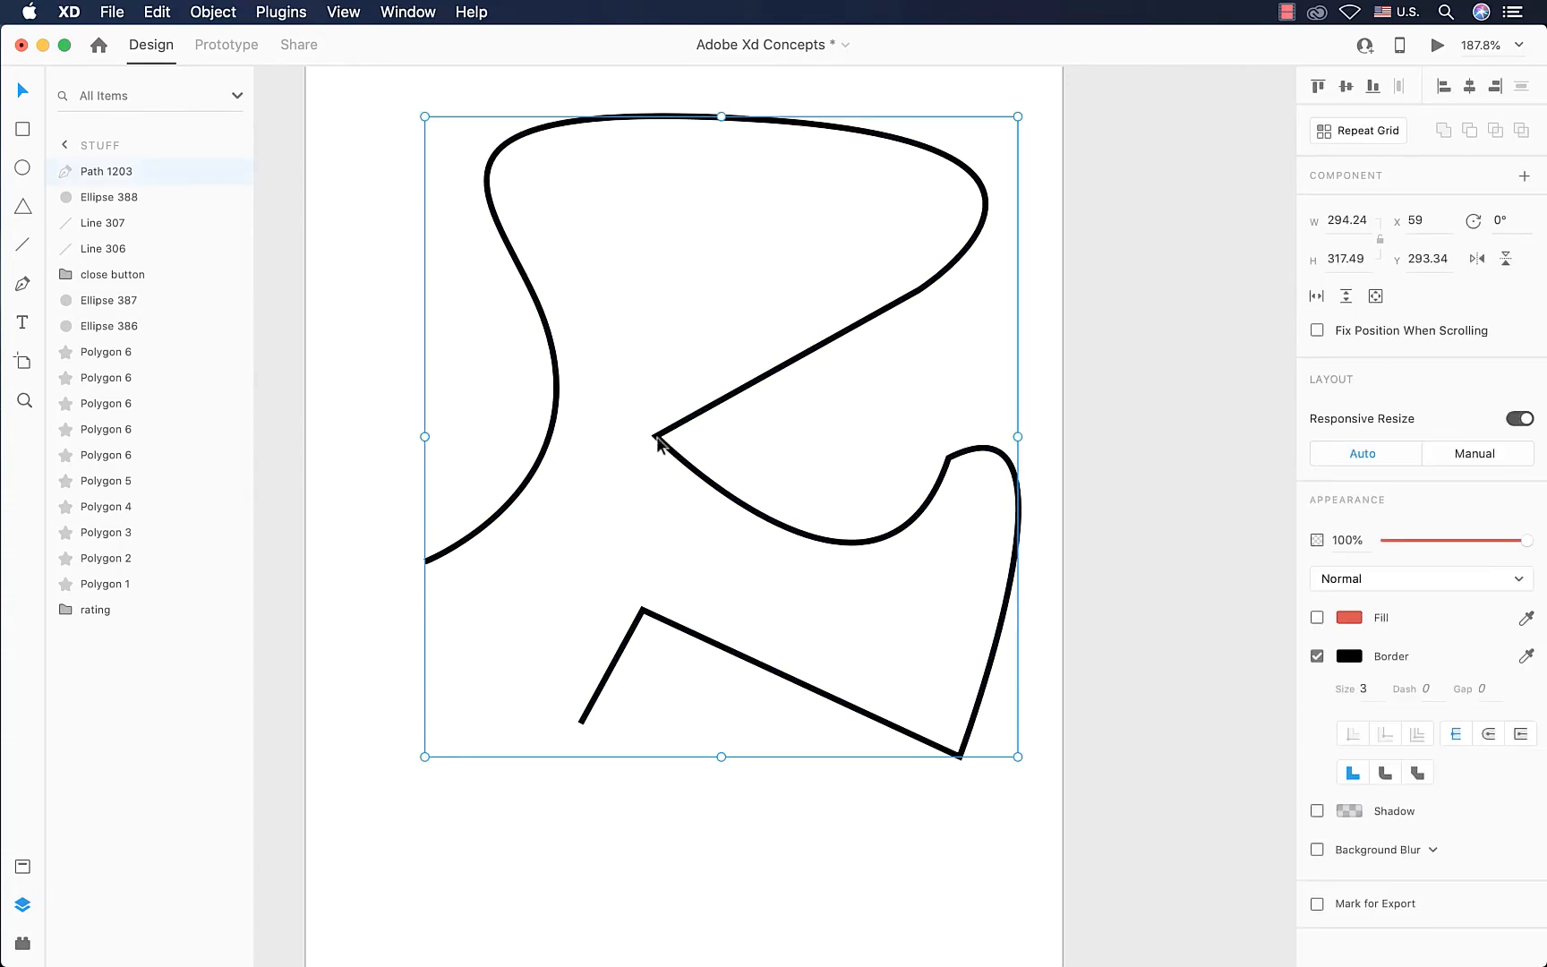
pyautogui.doubleClick(658, 439)
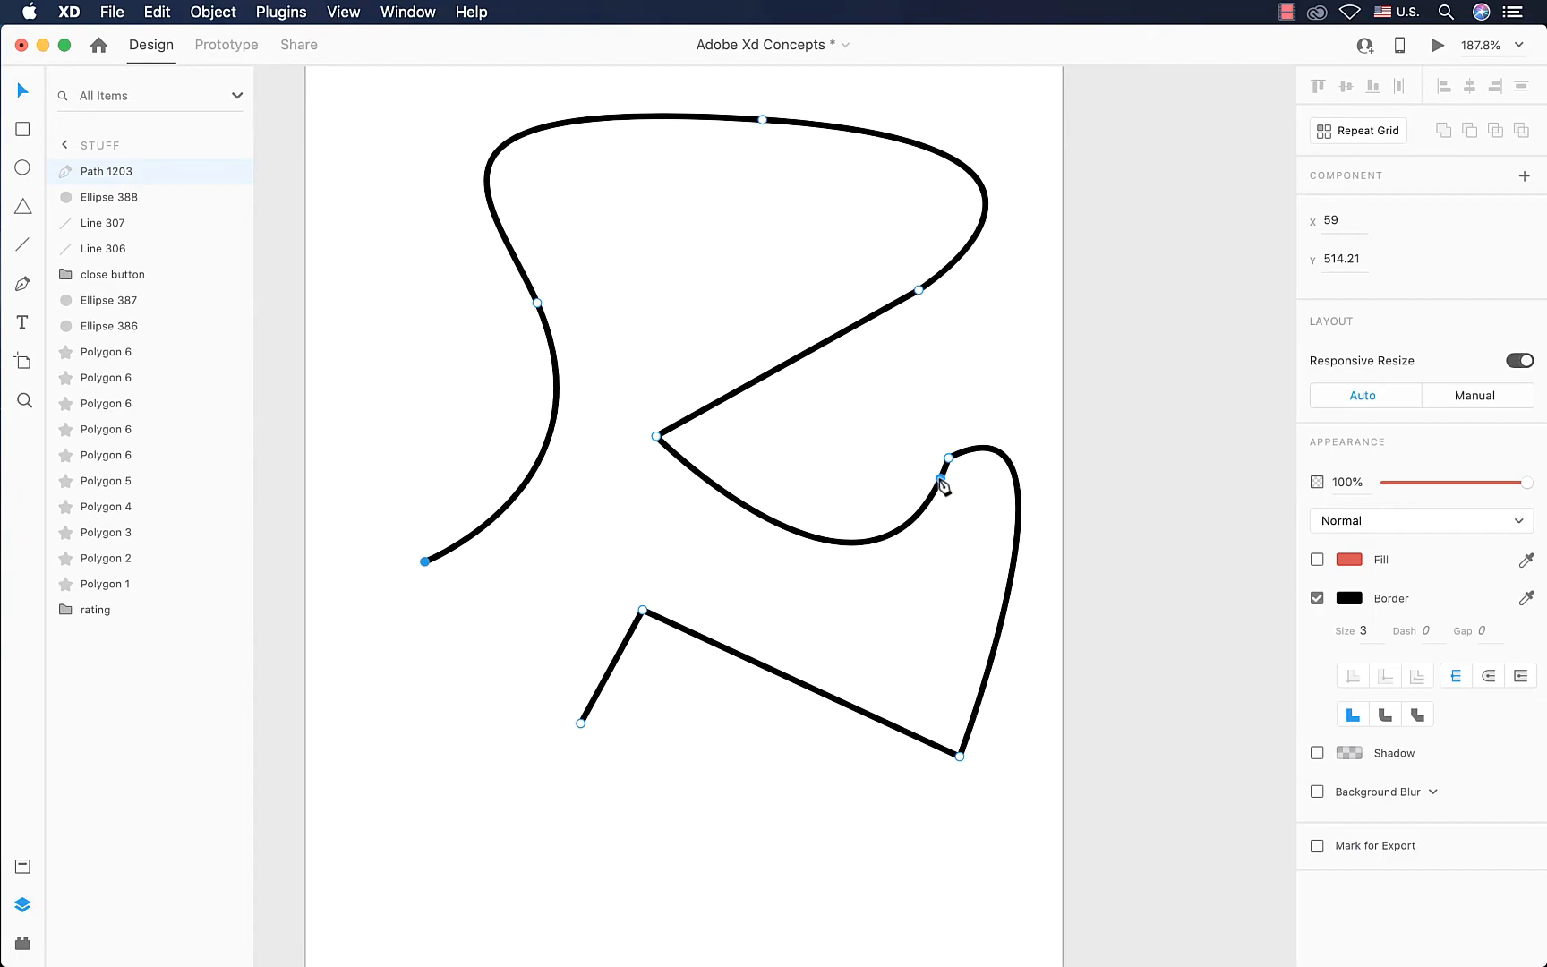
pyautogui.moveTo(940, 479); pyautogui.dragTo(953, 462)
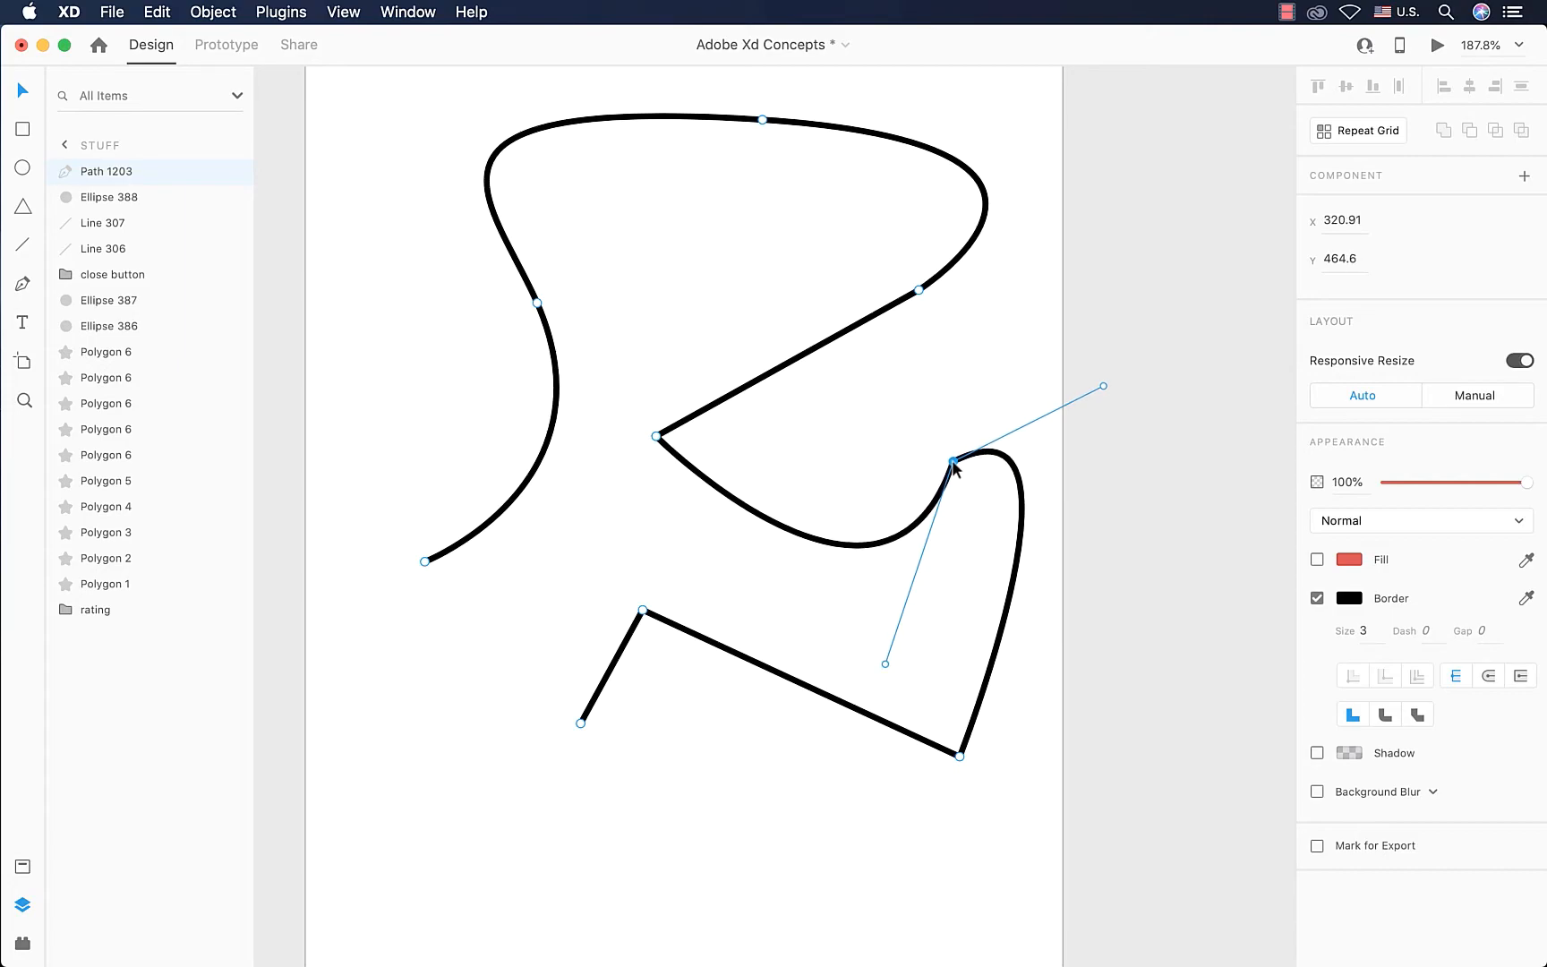
pyautogui.press('Delete')
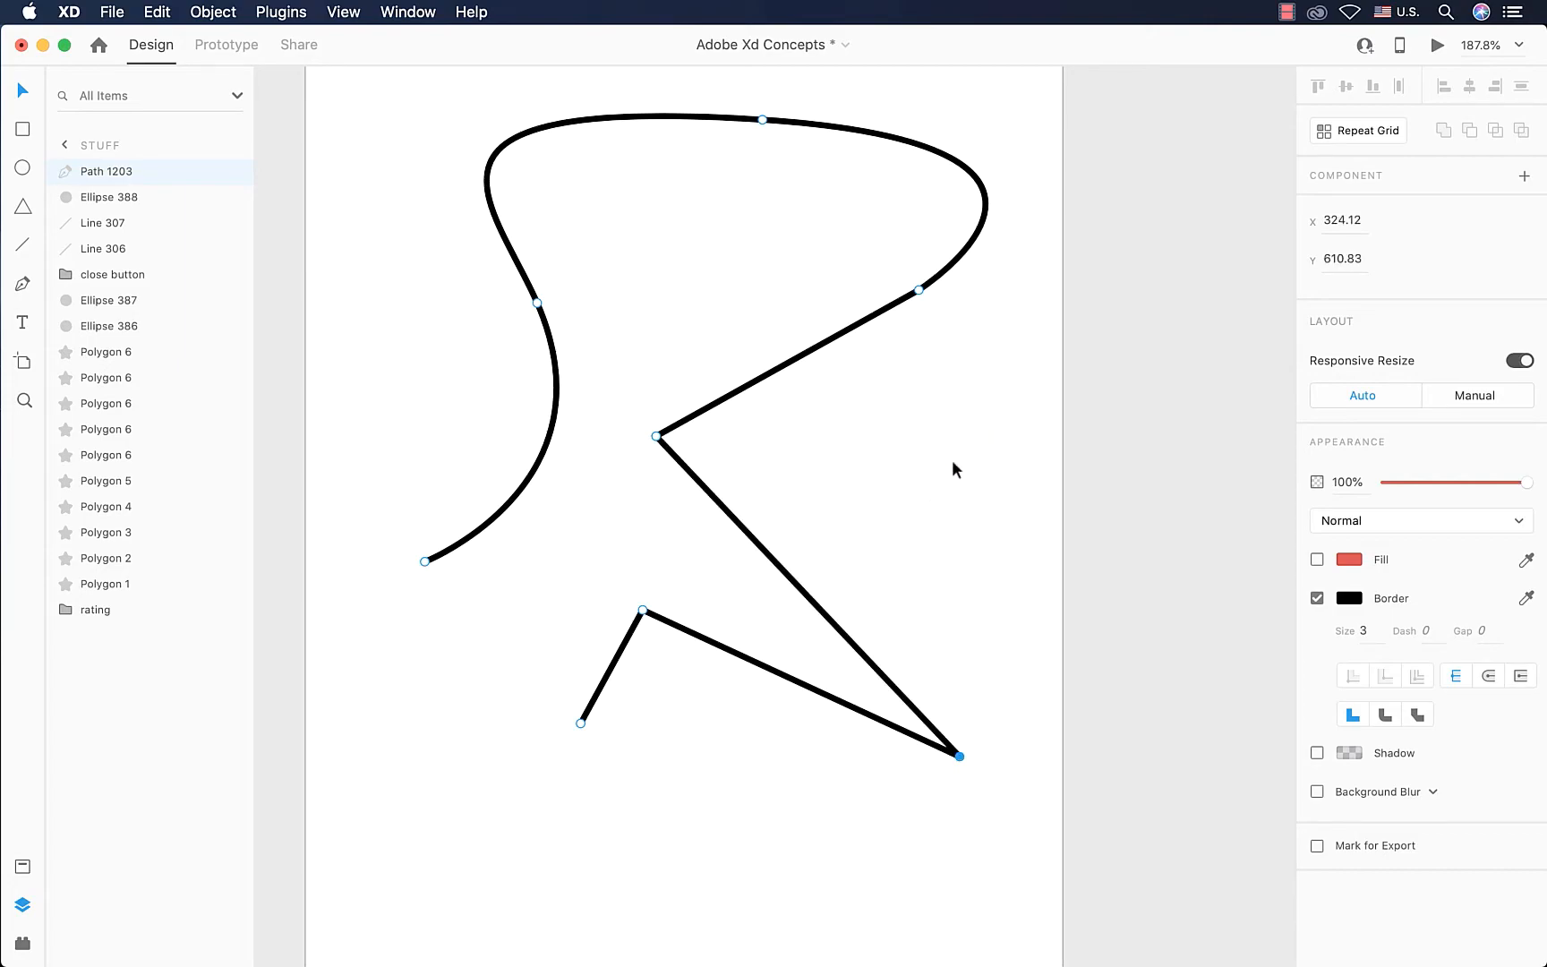
pyautogui.click(953, 463)
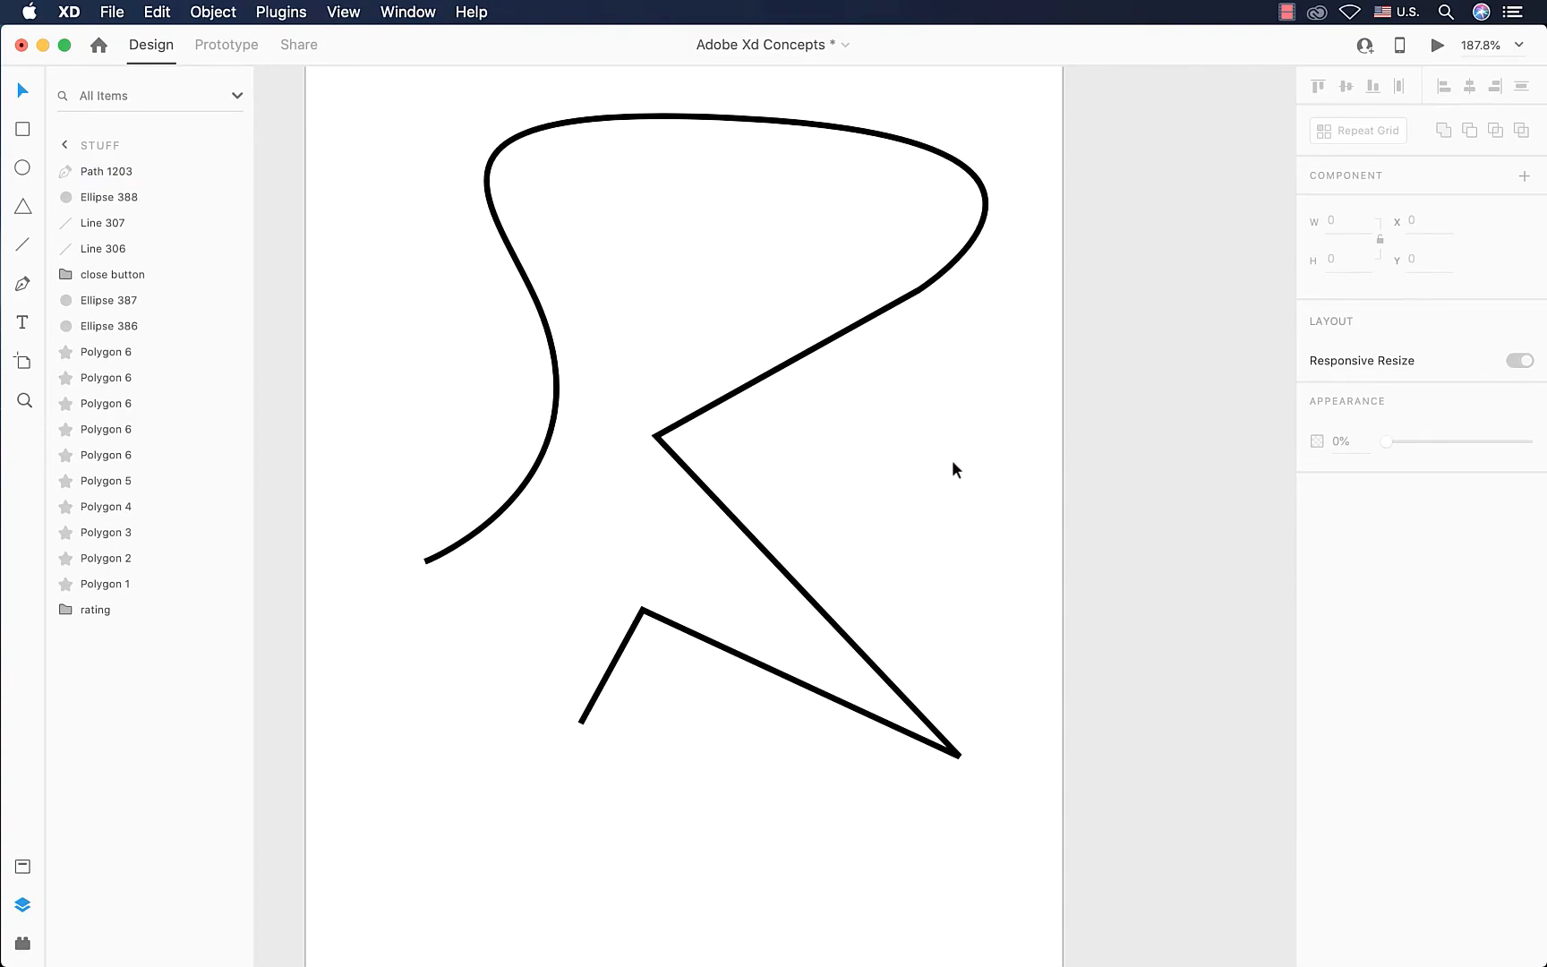
# Step: Examine the checkmark inside the blue English checkbox on the Filters artboard up close
pyautogui.scroll(-5, 913, 484)
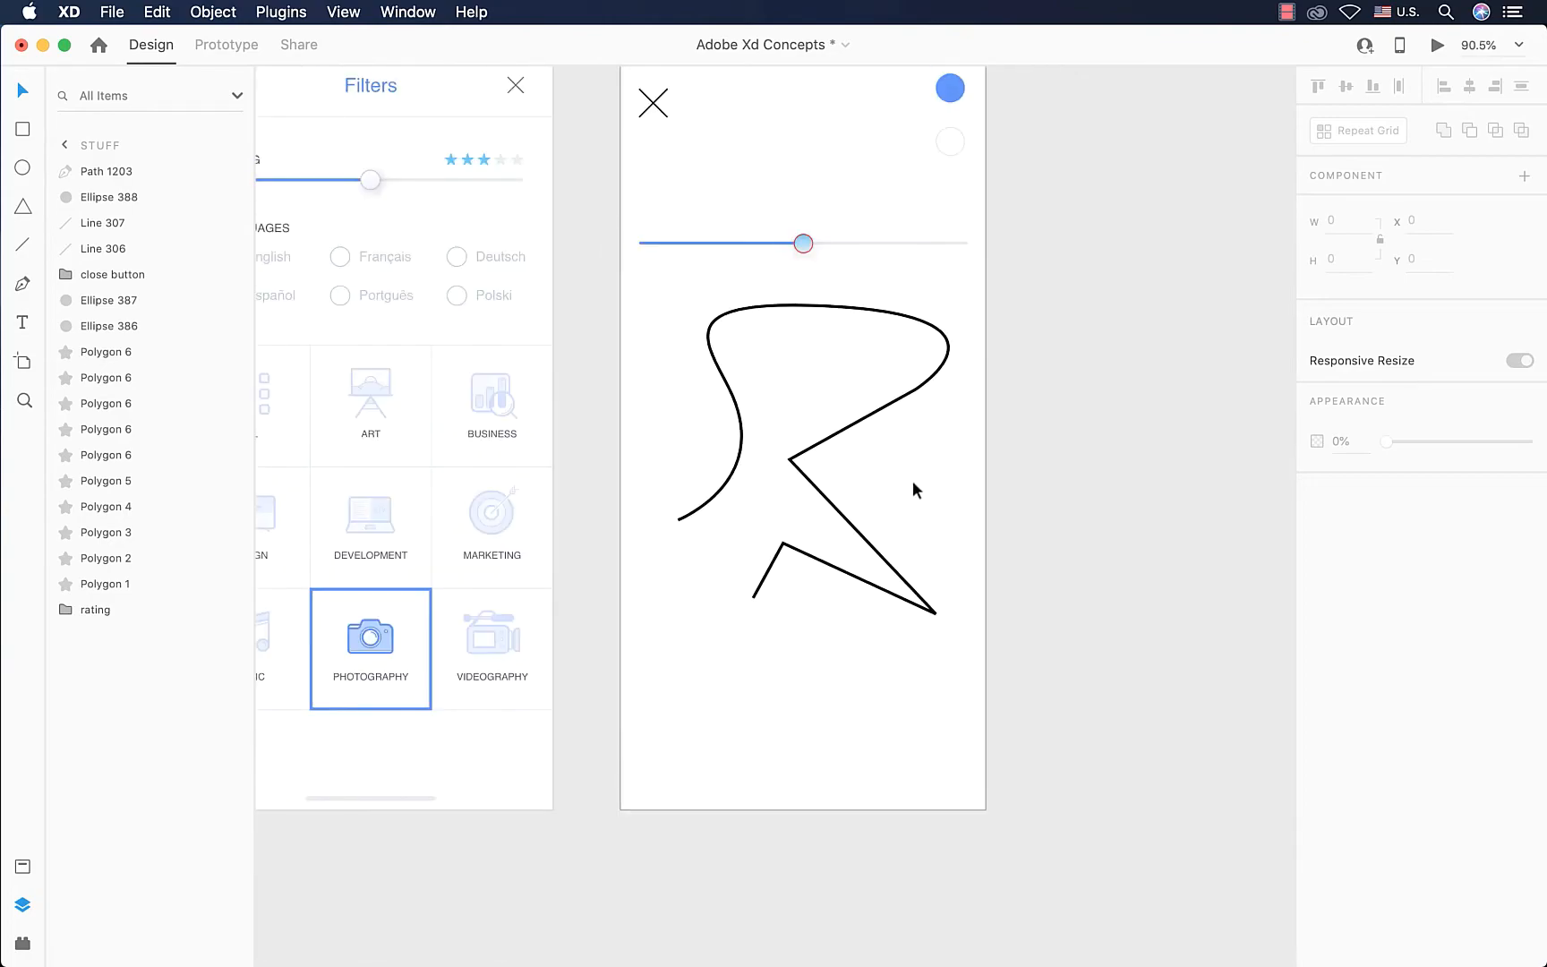
pyautogui.hscroll(-5, 497, 391)
pyautogui.scroll(1, 497, 390)
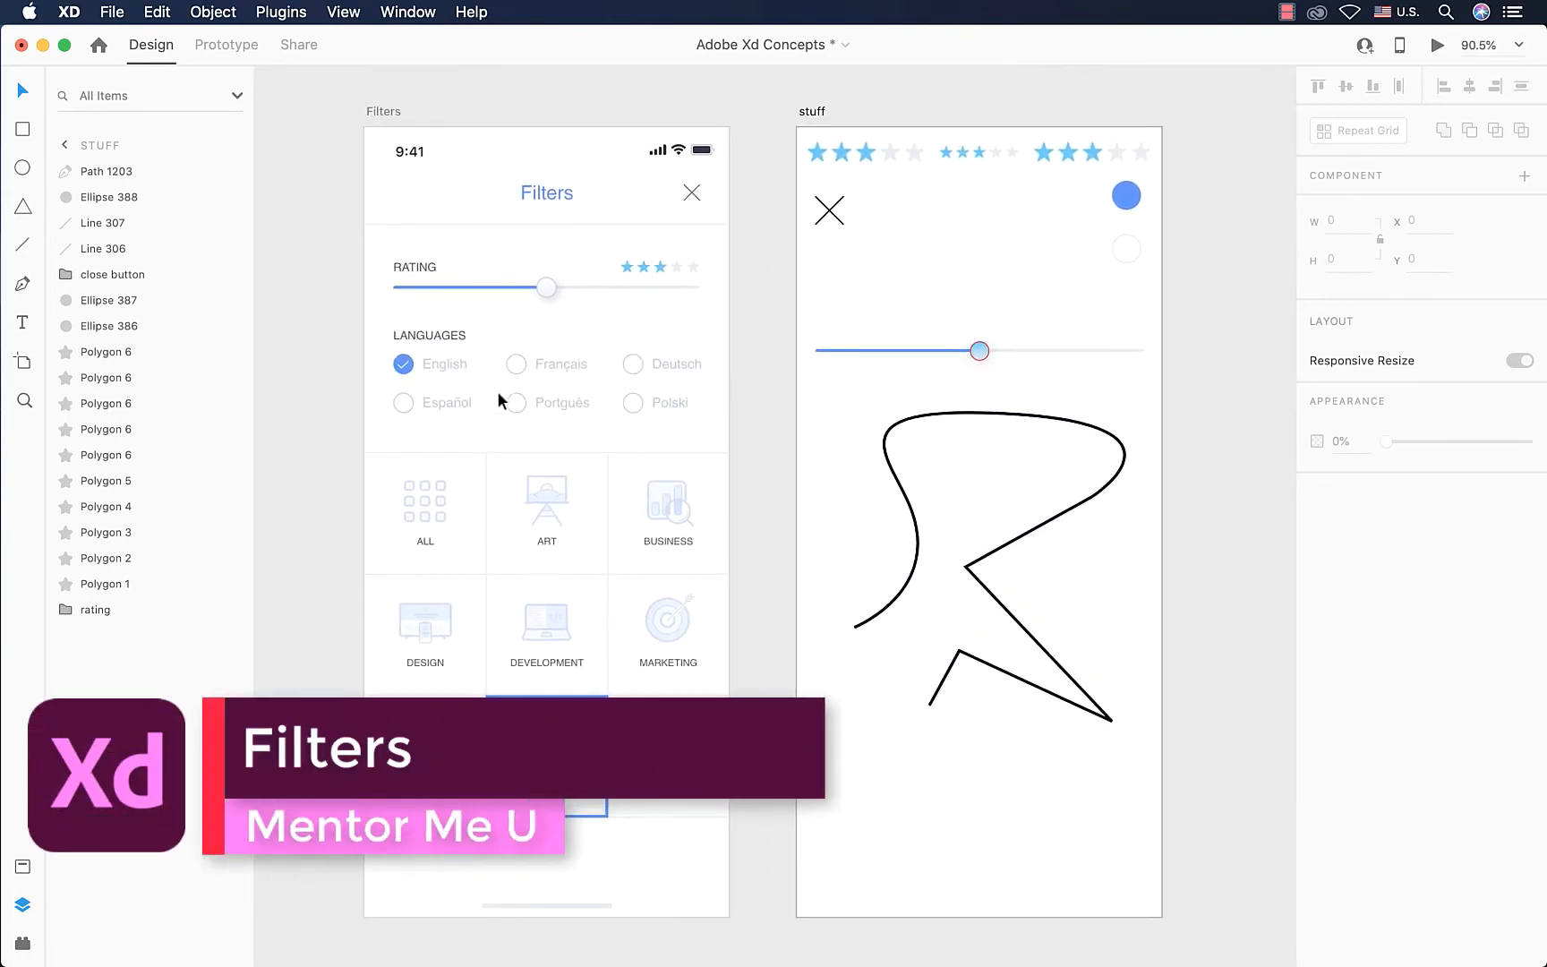
pyautogui.scroll(5, 399, 373)
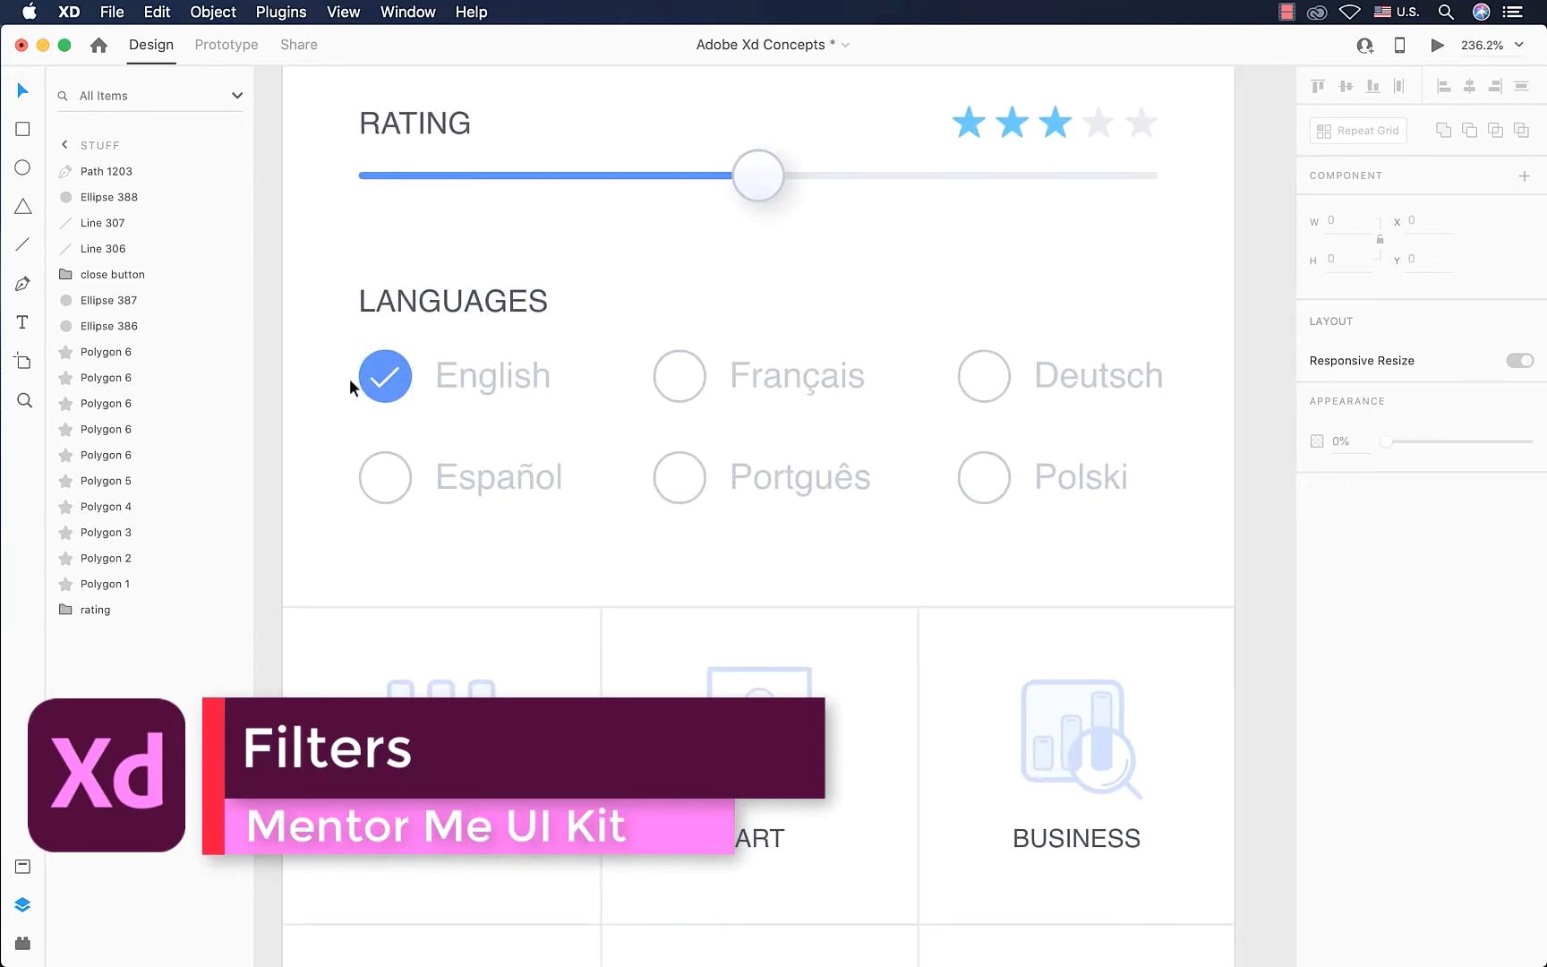
pyautogui.scroll(10, 355, 383)
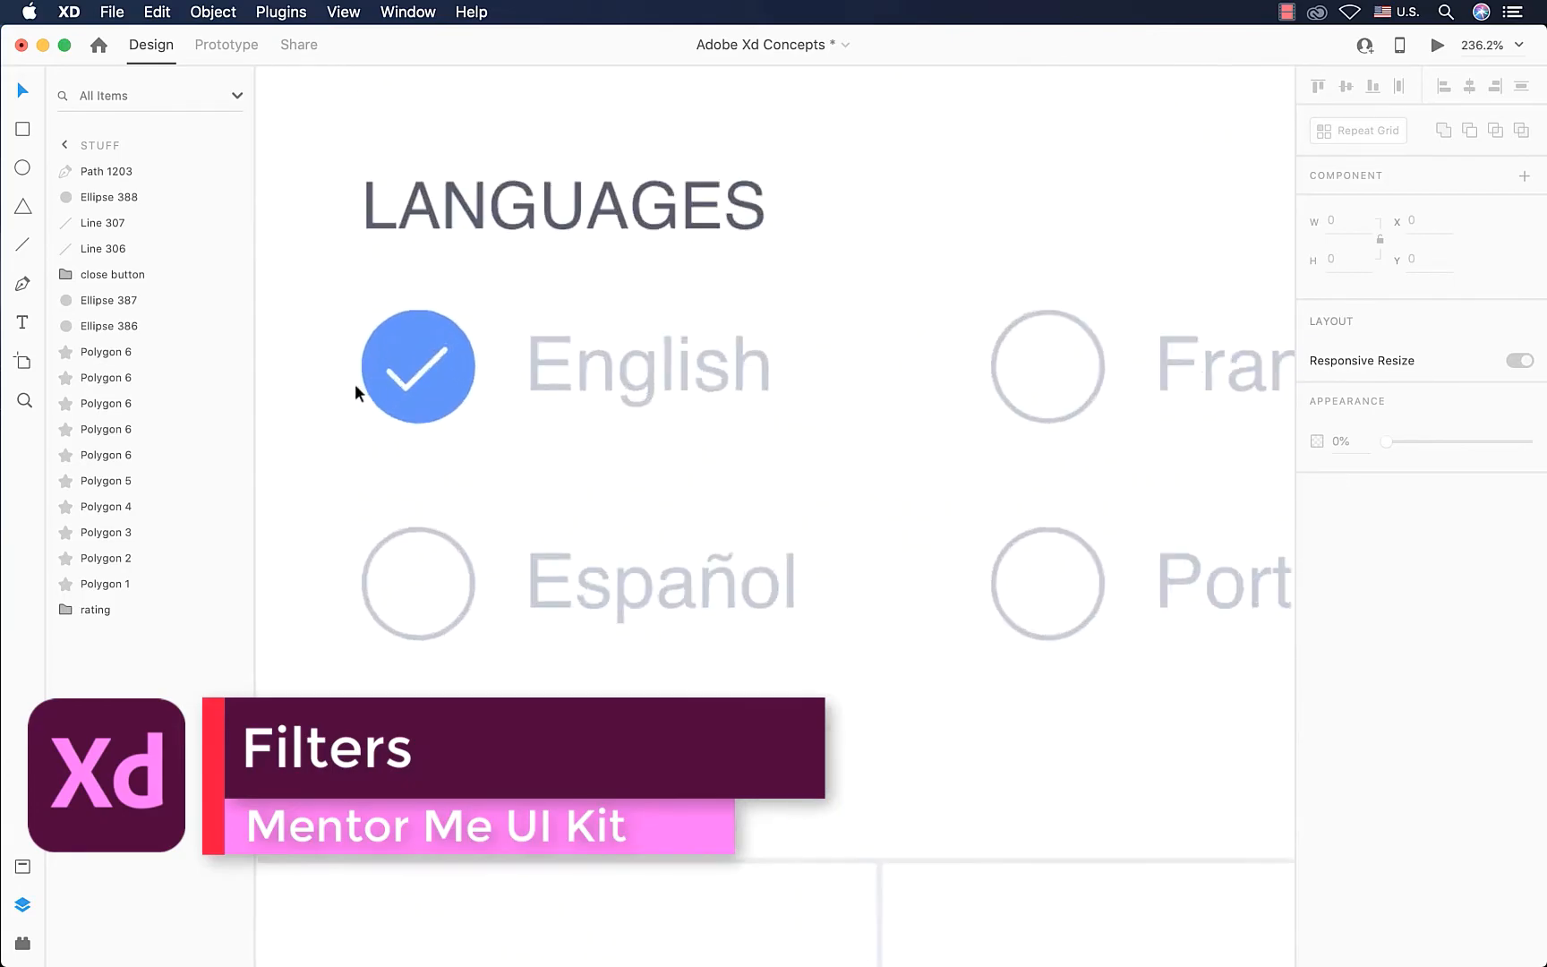
pyautogui.scroll(3, 512, 496)
pyautogui.hscroll(-3, 512, 496)
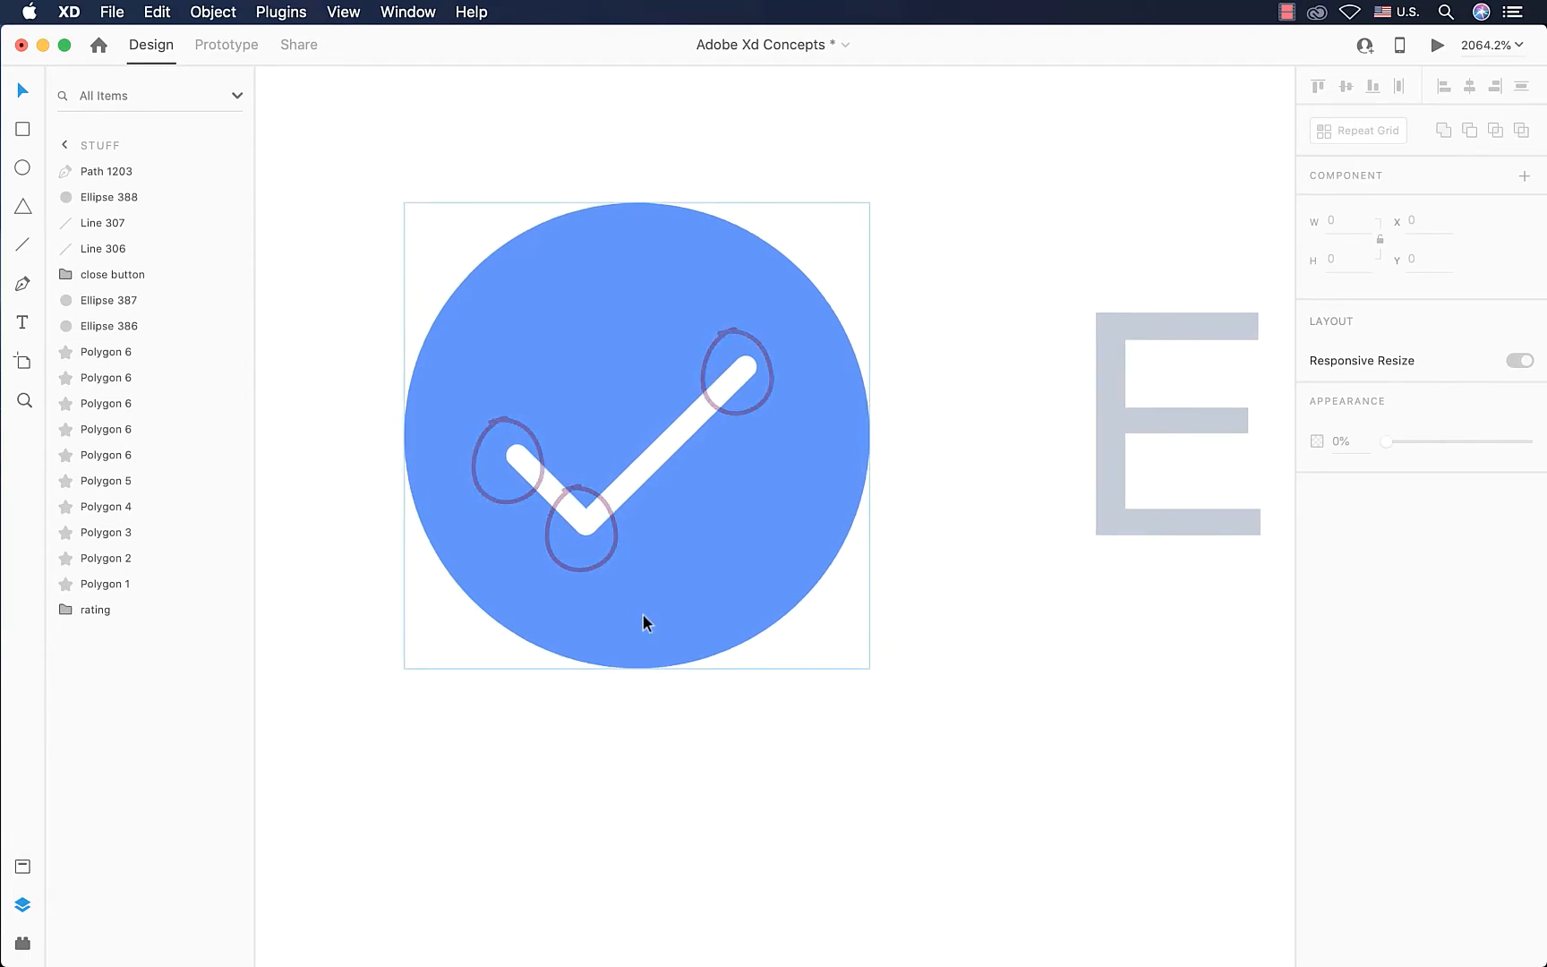
pyautogui.scroll(-5, 635, 601)
pyautogui.scroll(-6, 635, 601)
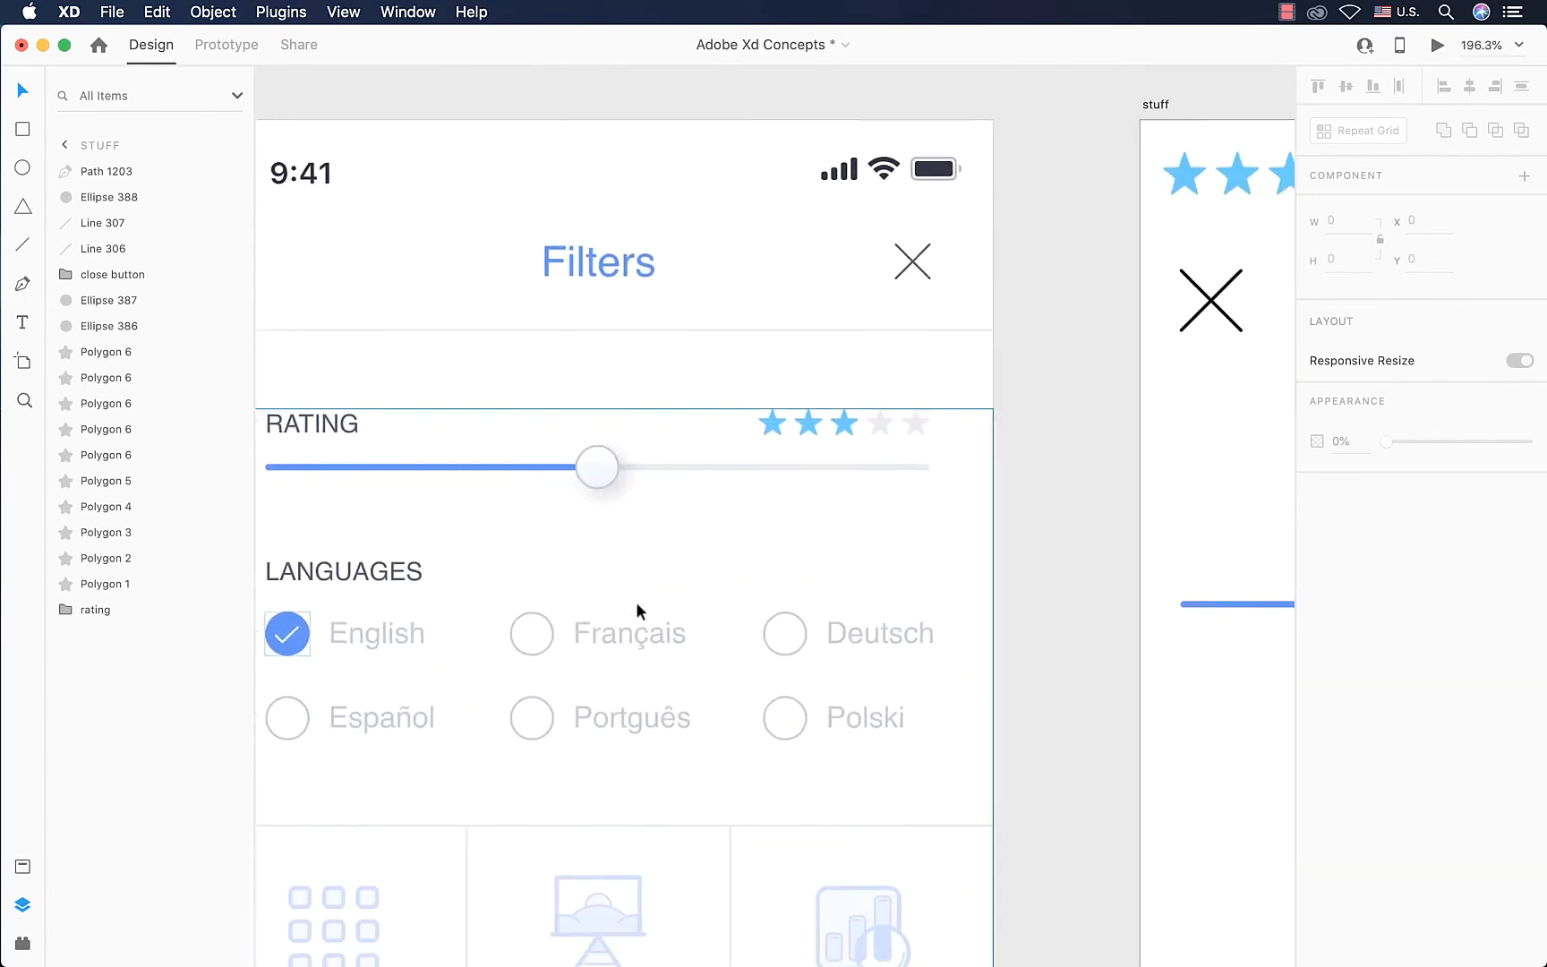
# Step: Draw an open three-point checkmark with the Pen tool in the stuff artboard's blue circle, from about X 331, Y 70 to X 345, Y 60
pyautogui.hscroll(12, 636, 600)
pyautogui.scroll(2, 635, 601)
pyautogui.scroll(5, 635, 604)
pyautogui.scroll(5, 658, 598)
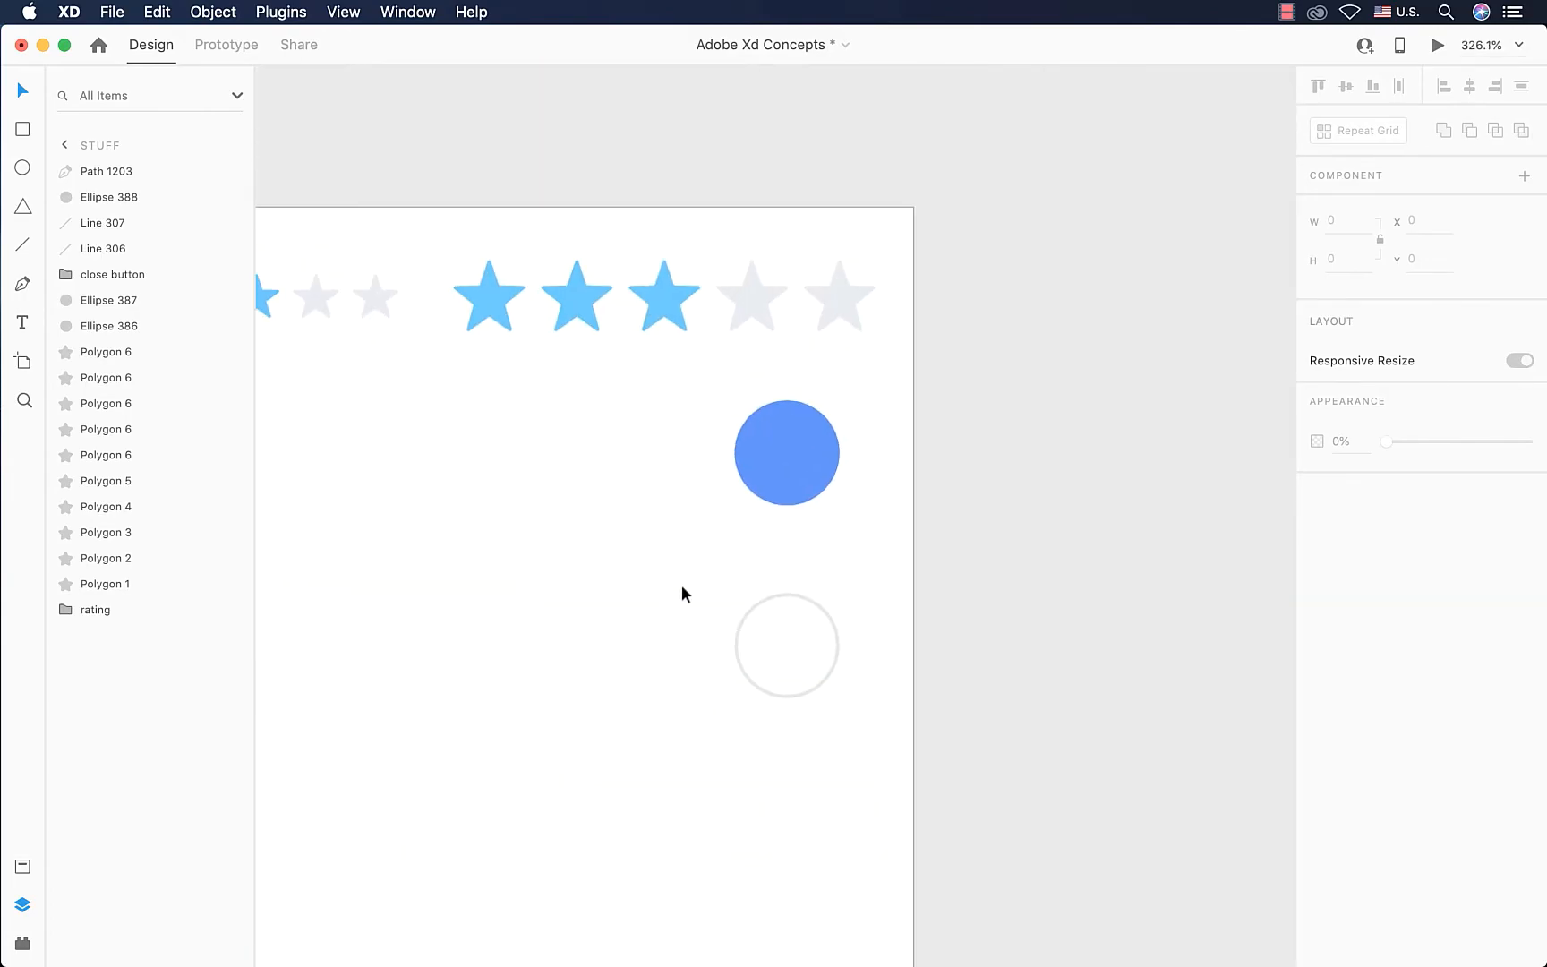
pyautogui.click(23, 285)
pyautogui.scroll(8, 763, 459)
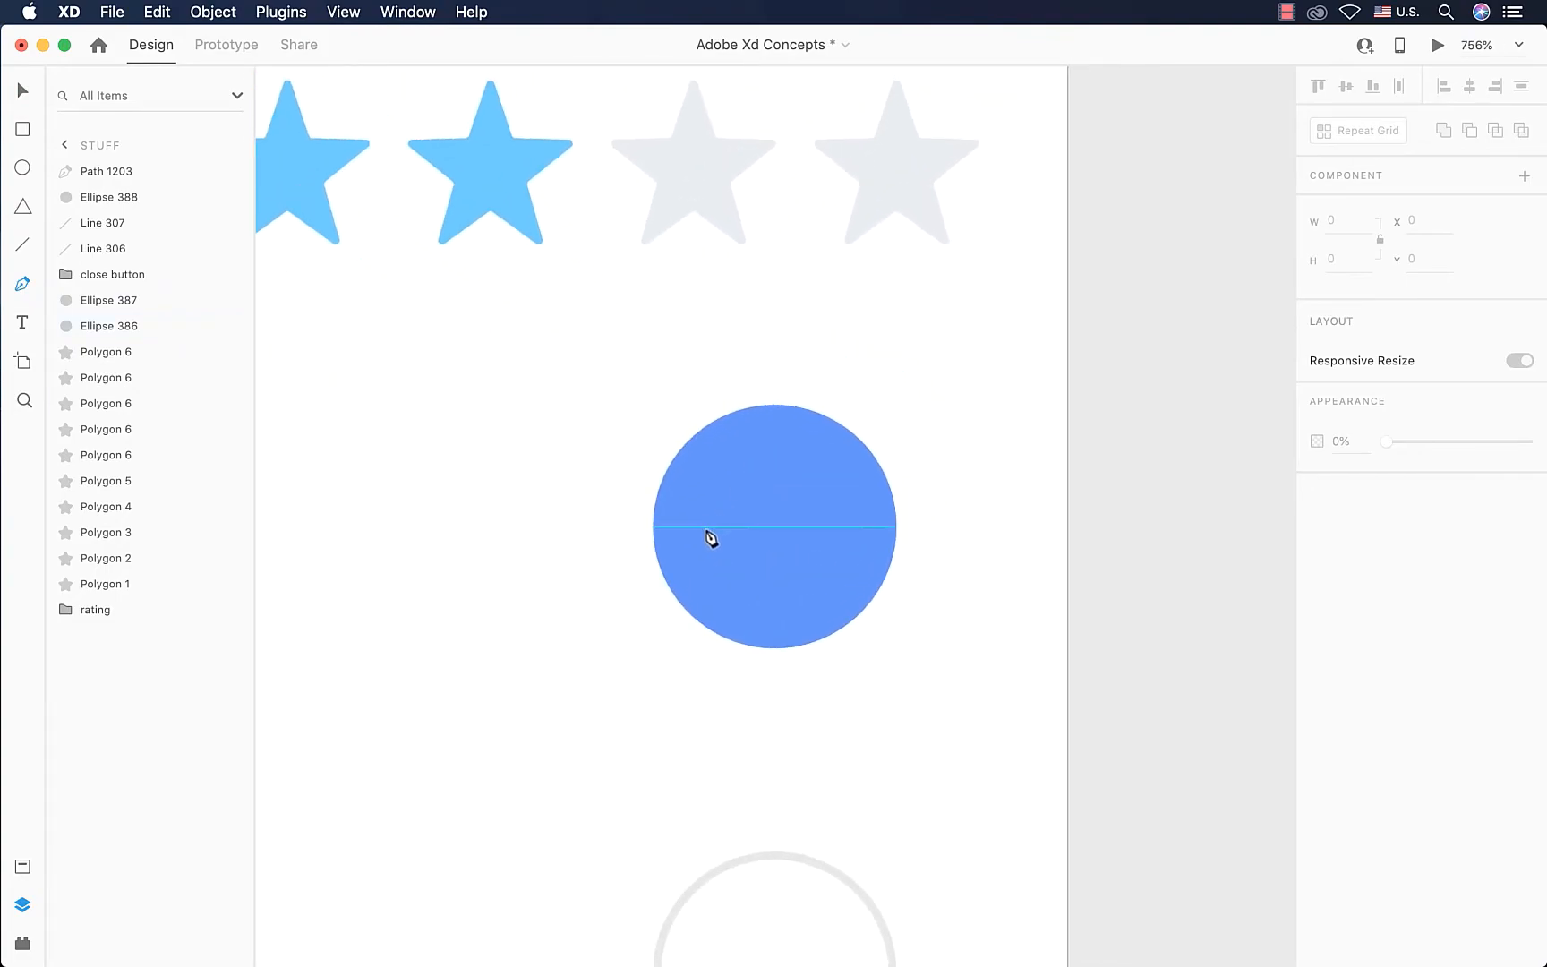
pyautogui.click(706, 527)
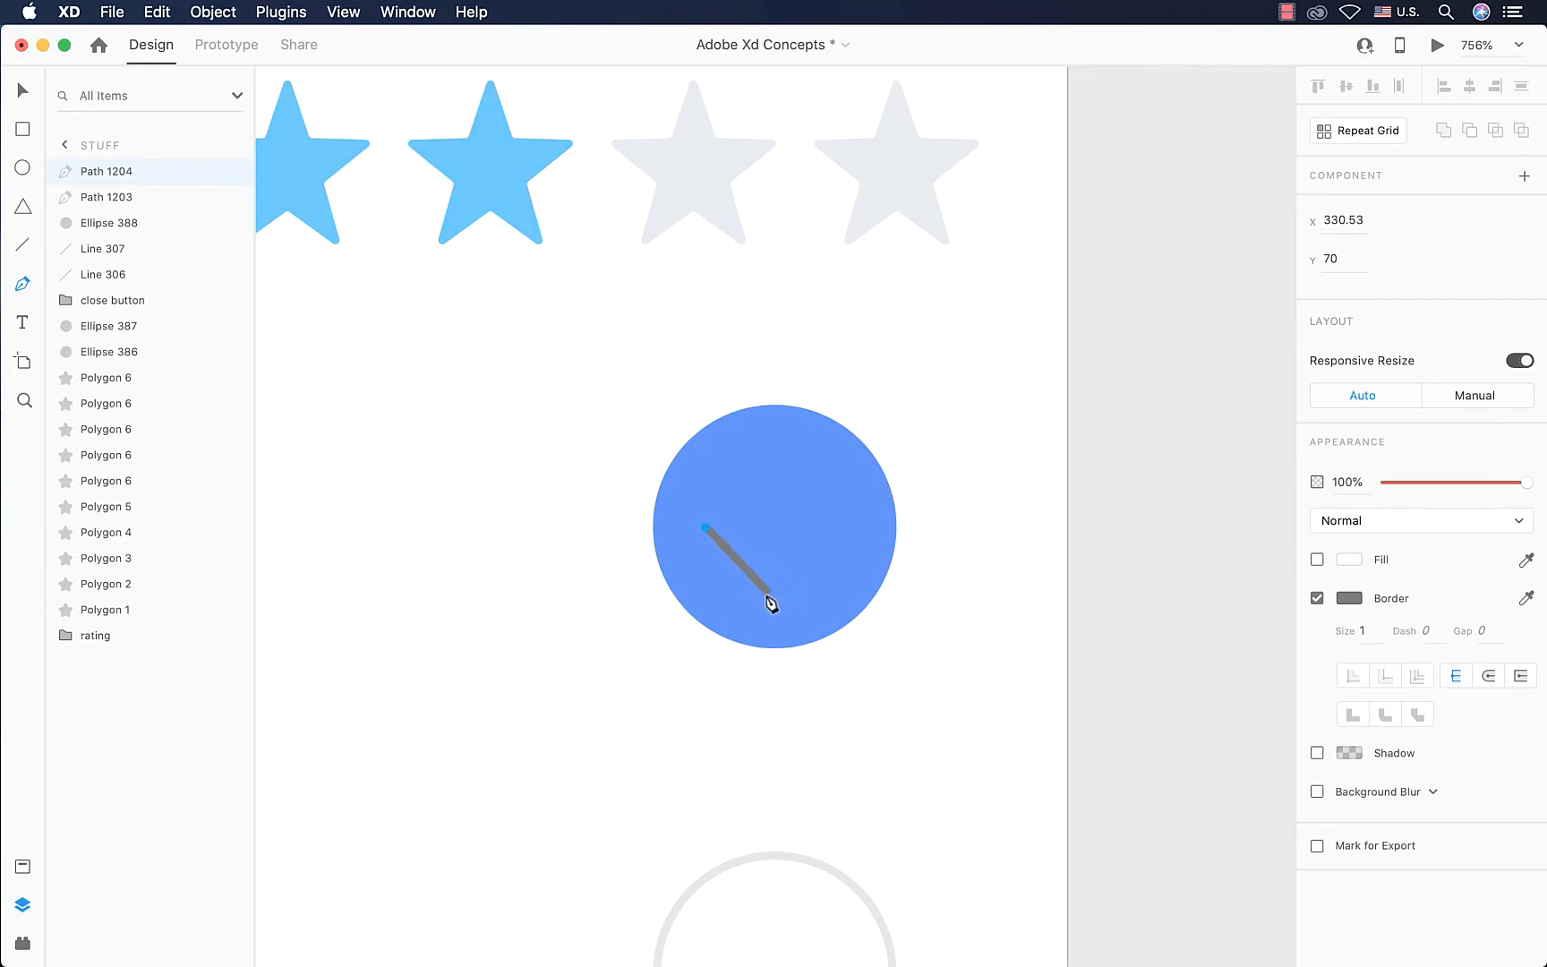
pyautogui.click(757, 585)
pyautogui.click(820, 441)
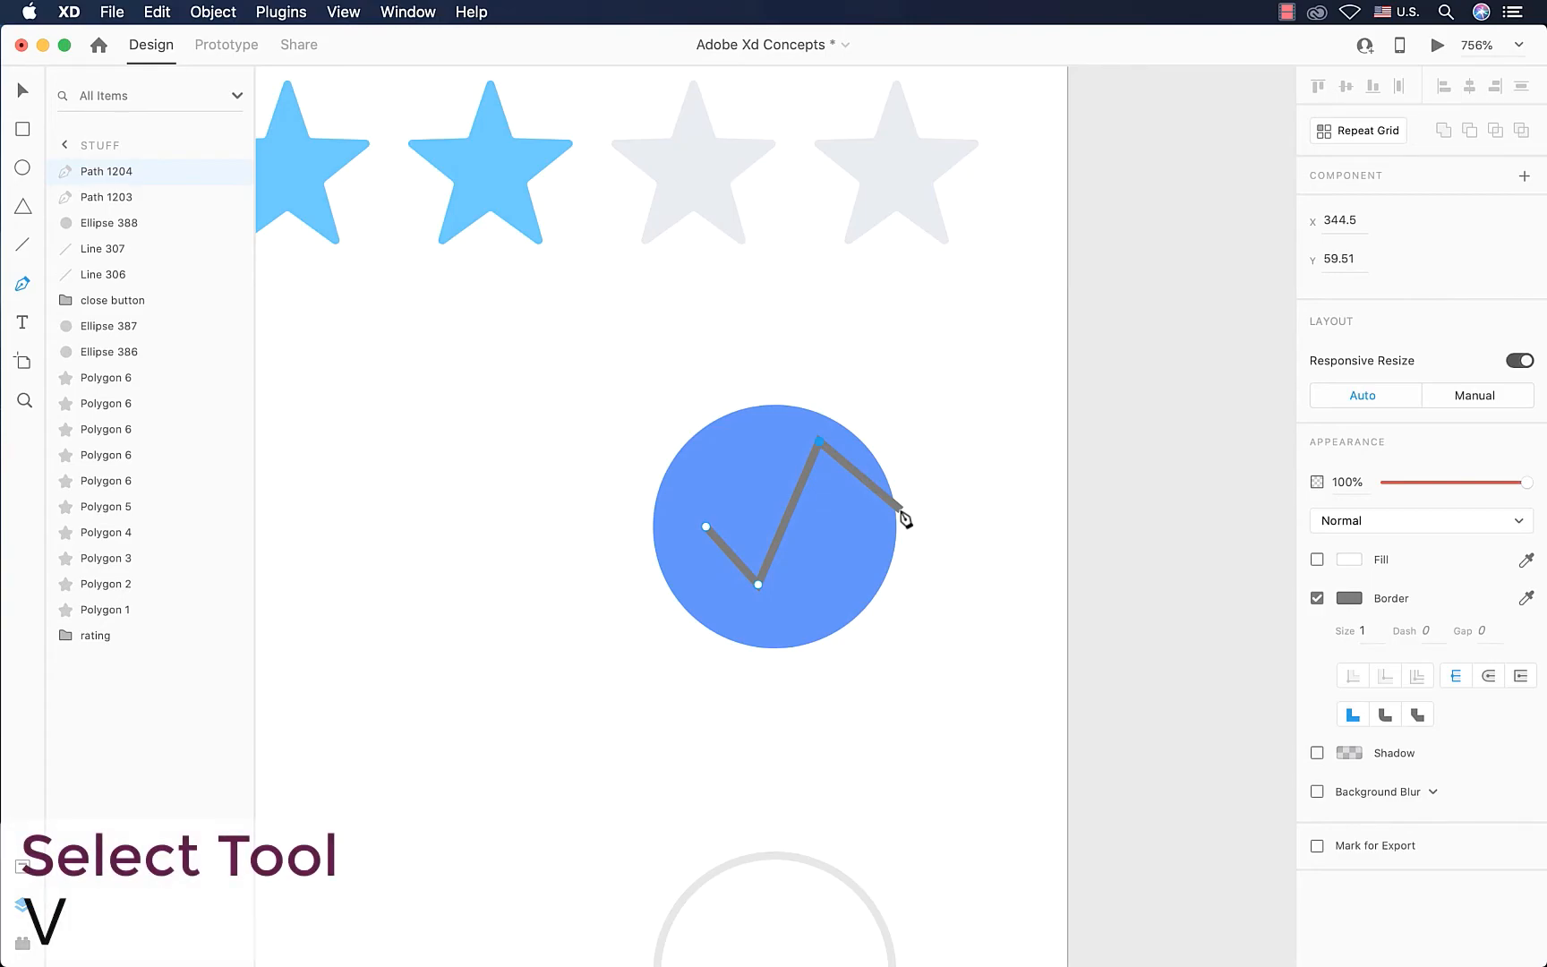
pyautogui.press('Escape')
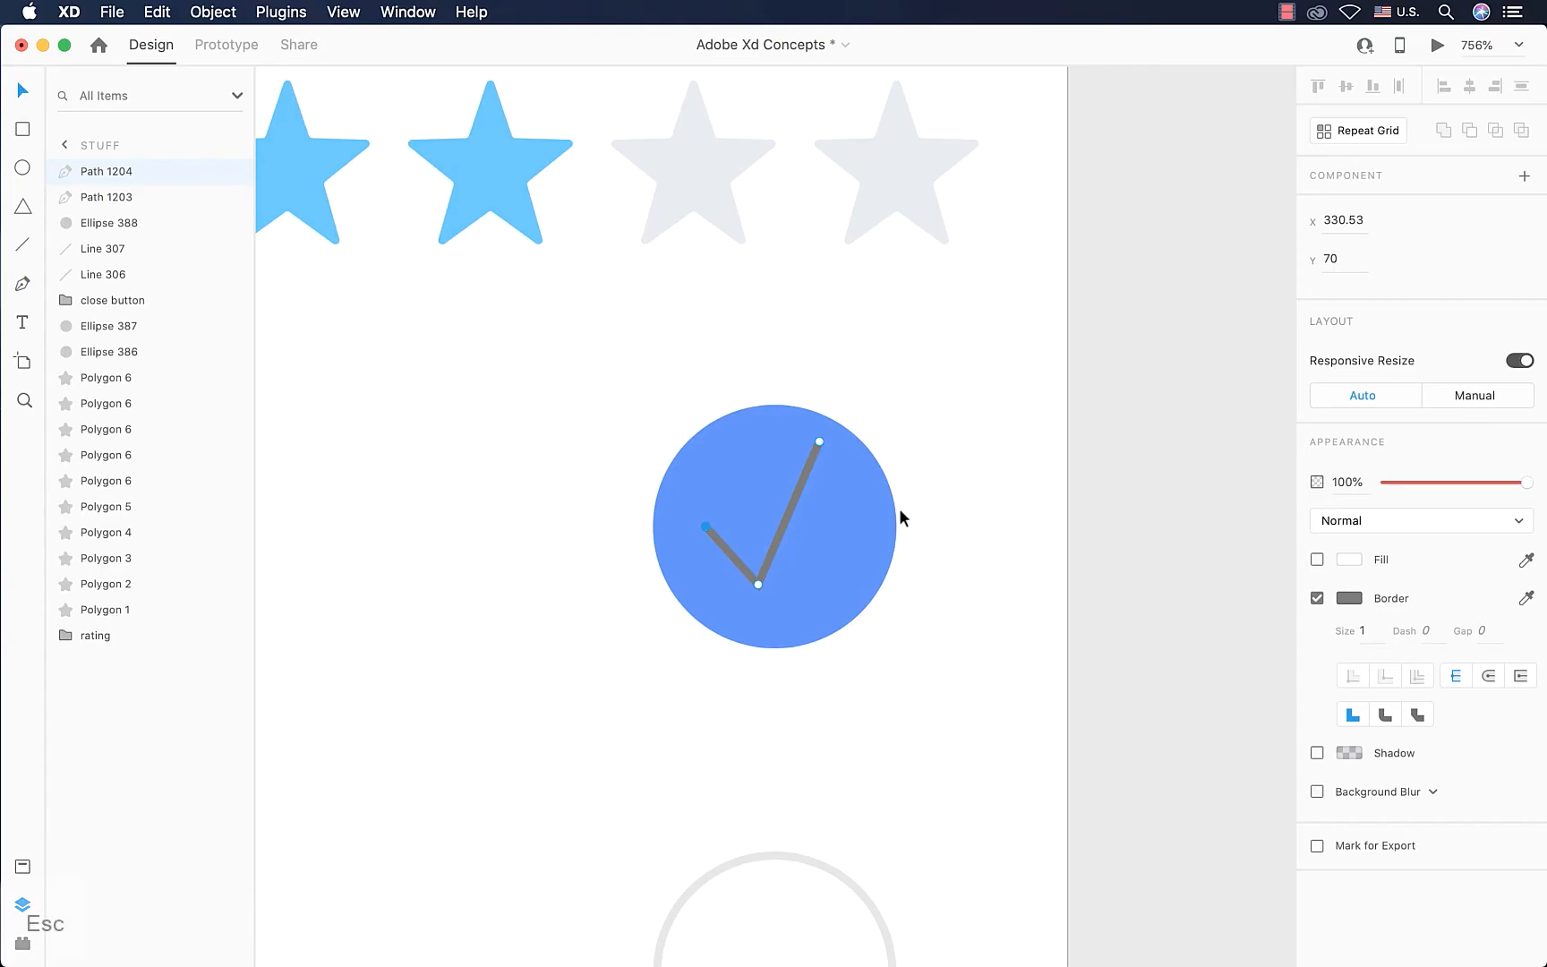
# Step: Edit the checkmark path and move its upper end anchor to about X 348, Y 62
pyautogui.scroll(5, 805, 516)
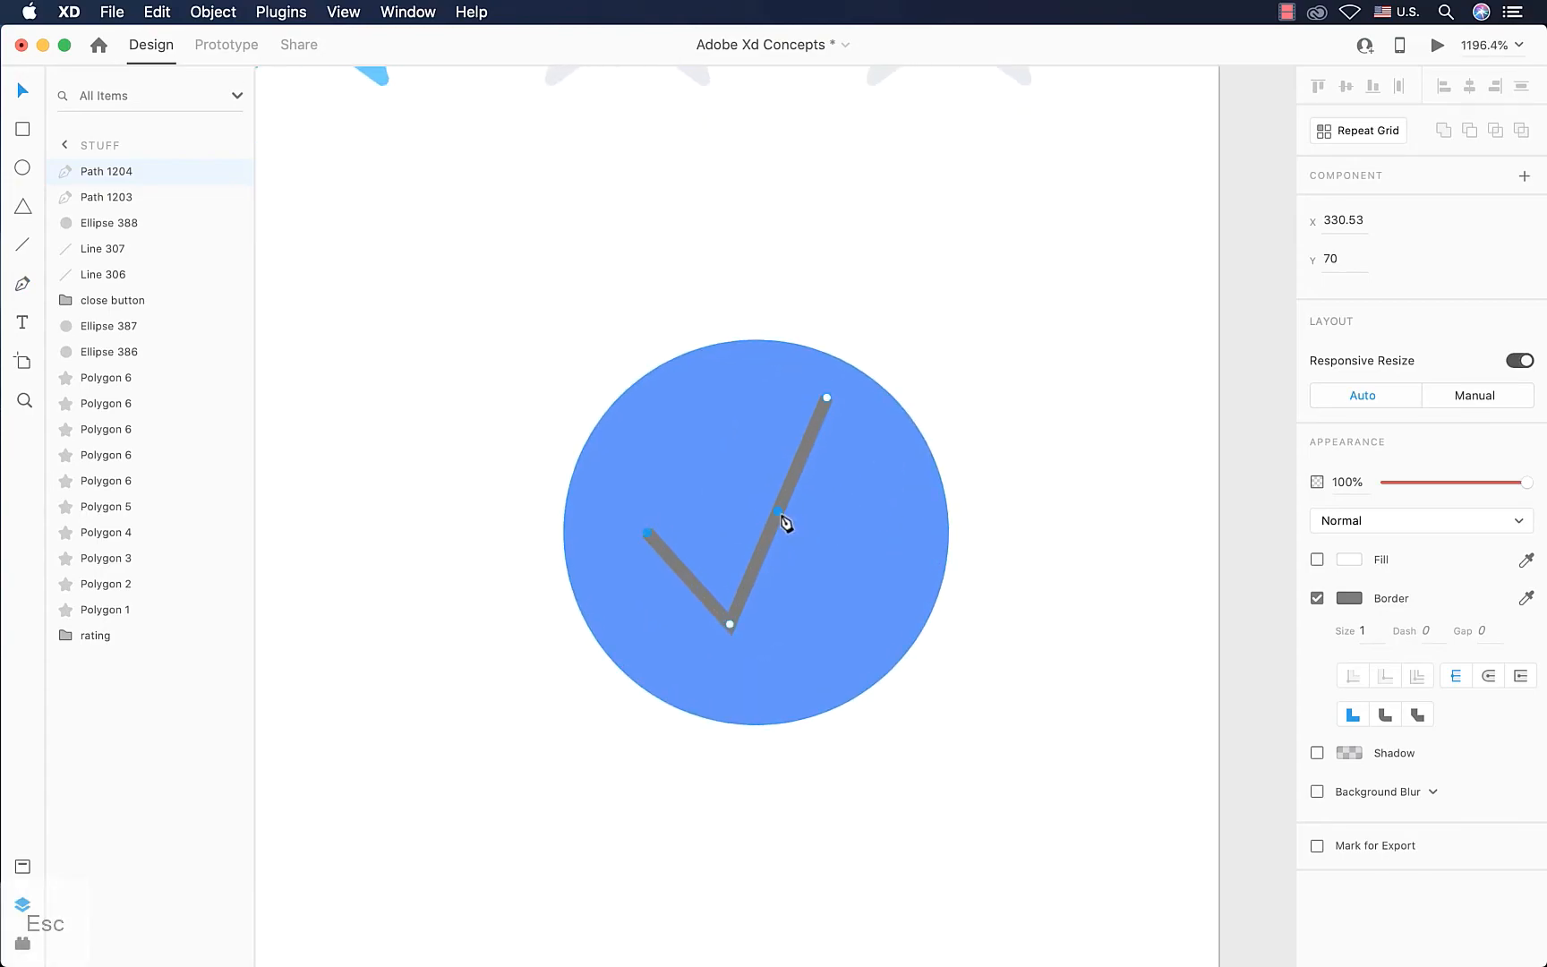
pyautogui.click(1070, 556)
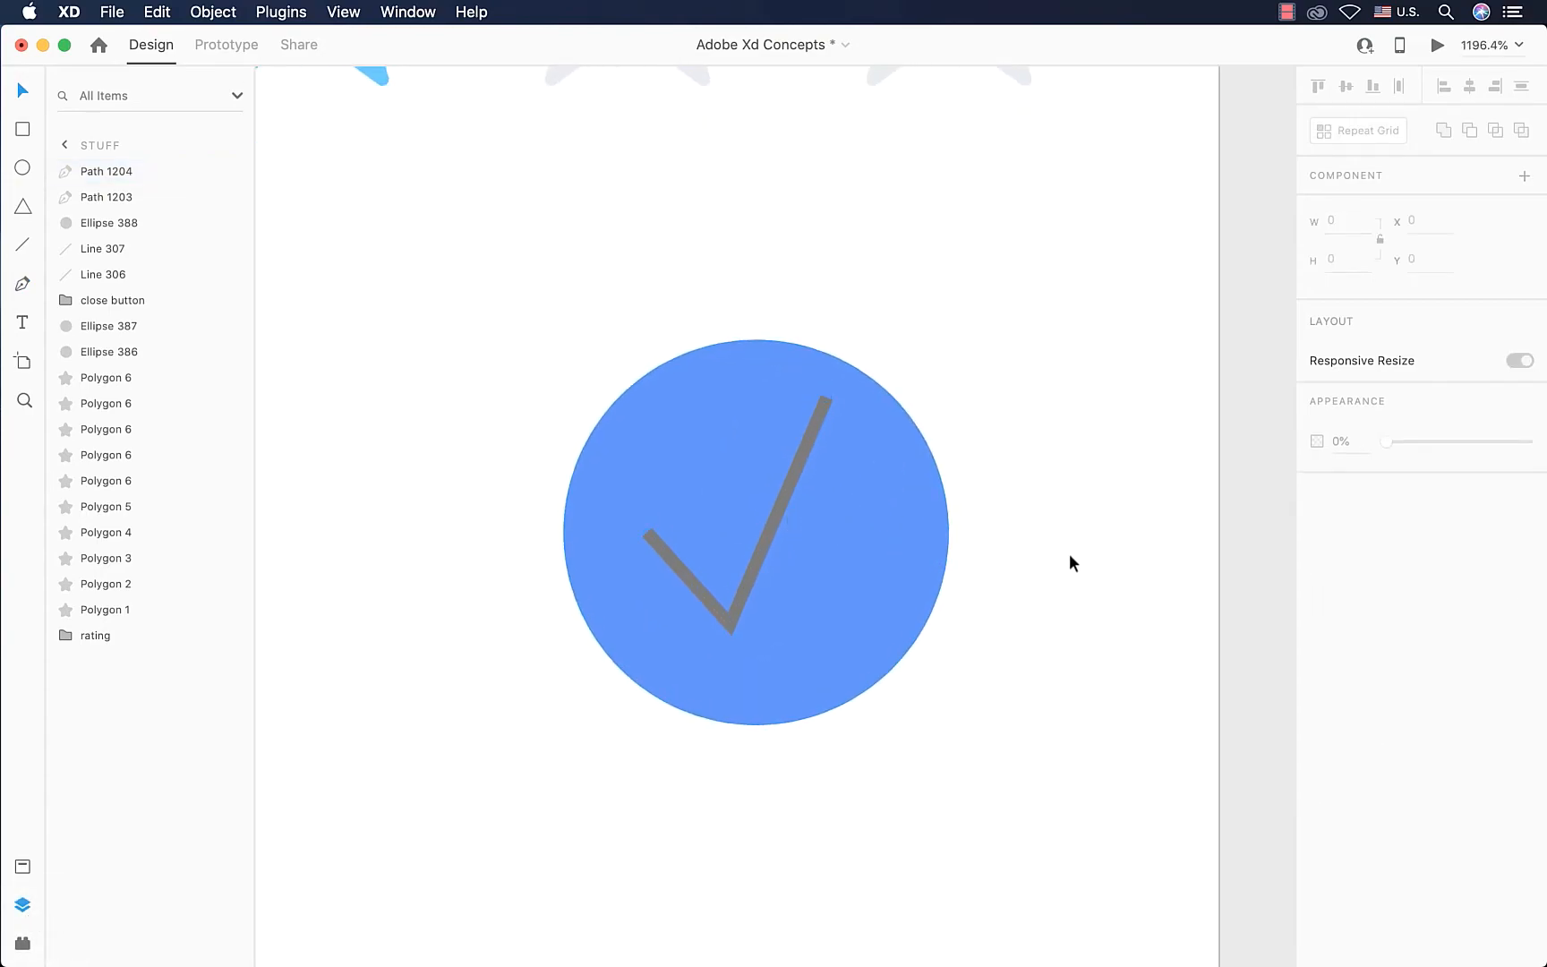
pyautogui.click(786, 491)
pyautogui.doubleClick(827, 403)
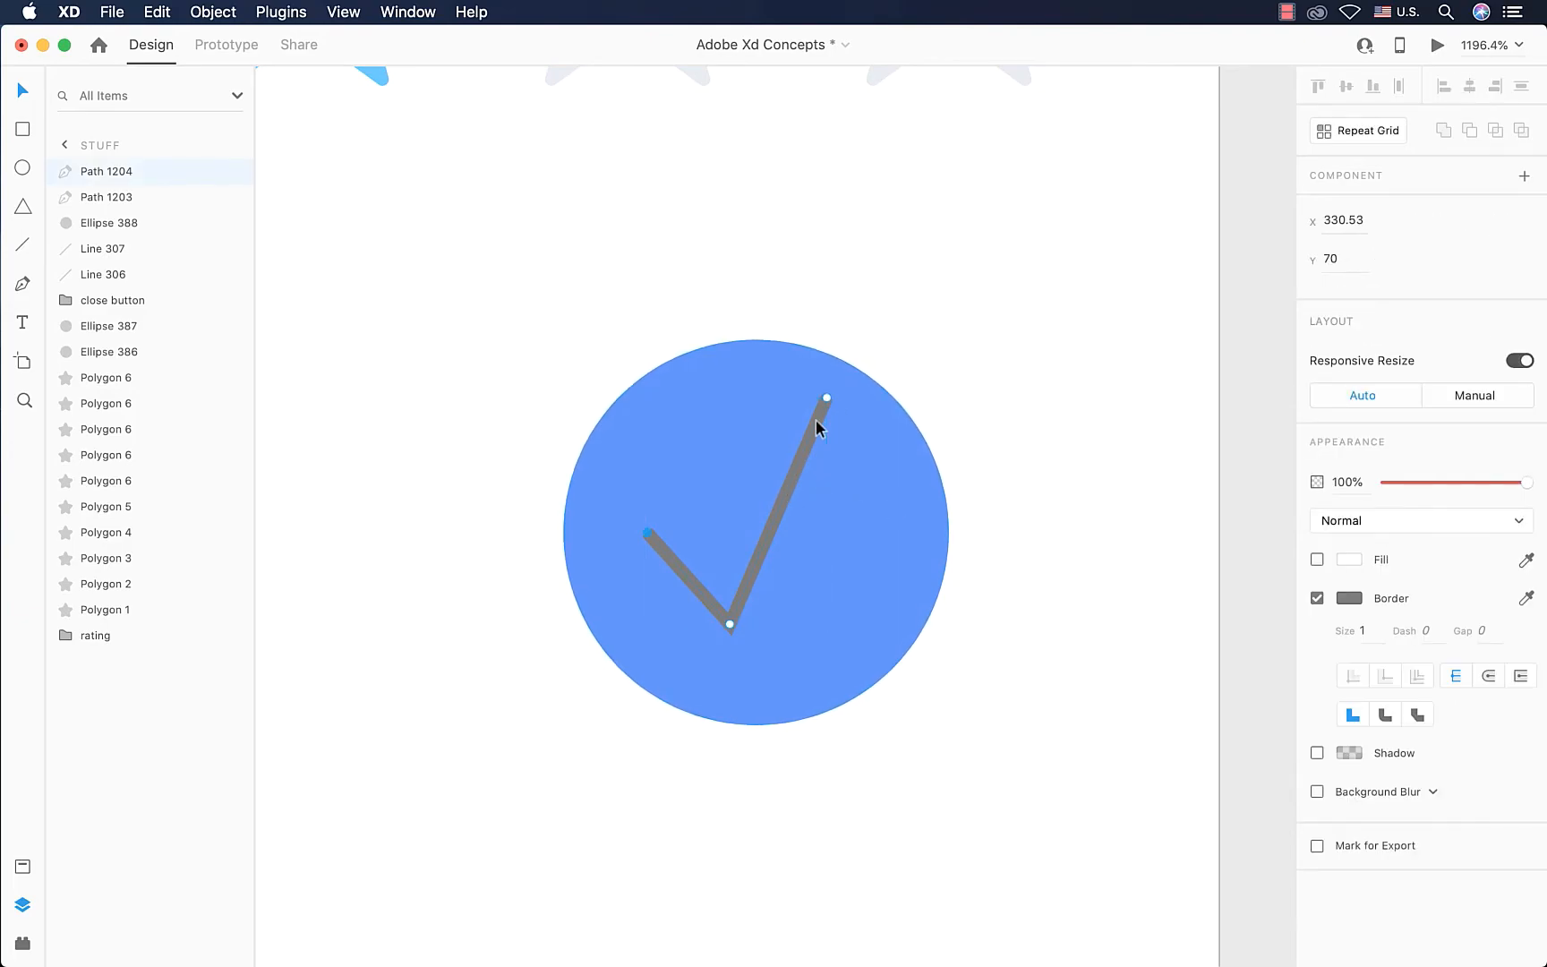
pyautogui.moveTo(827, 403); pyautogui.dragTo(870, 429)
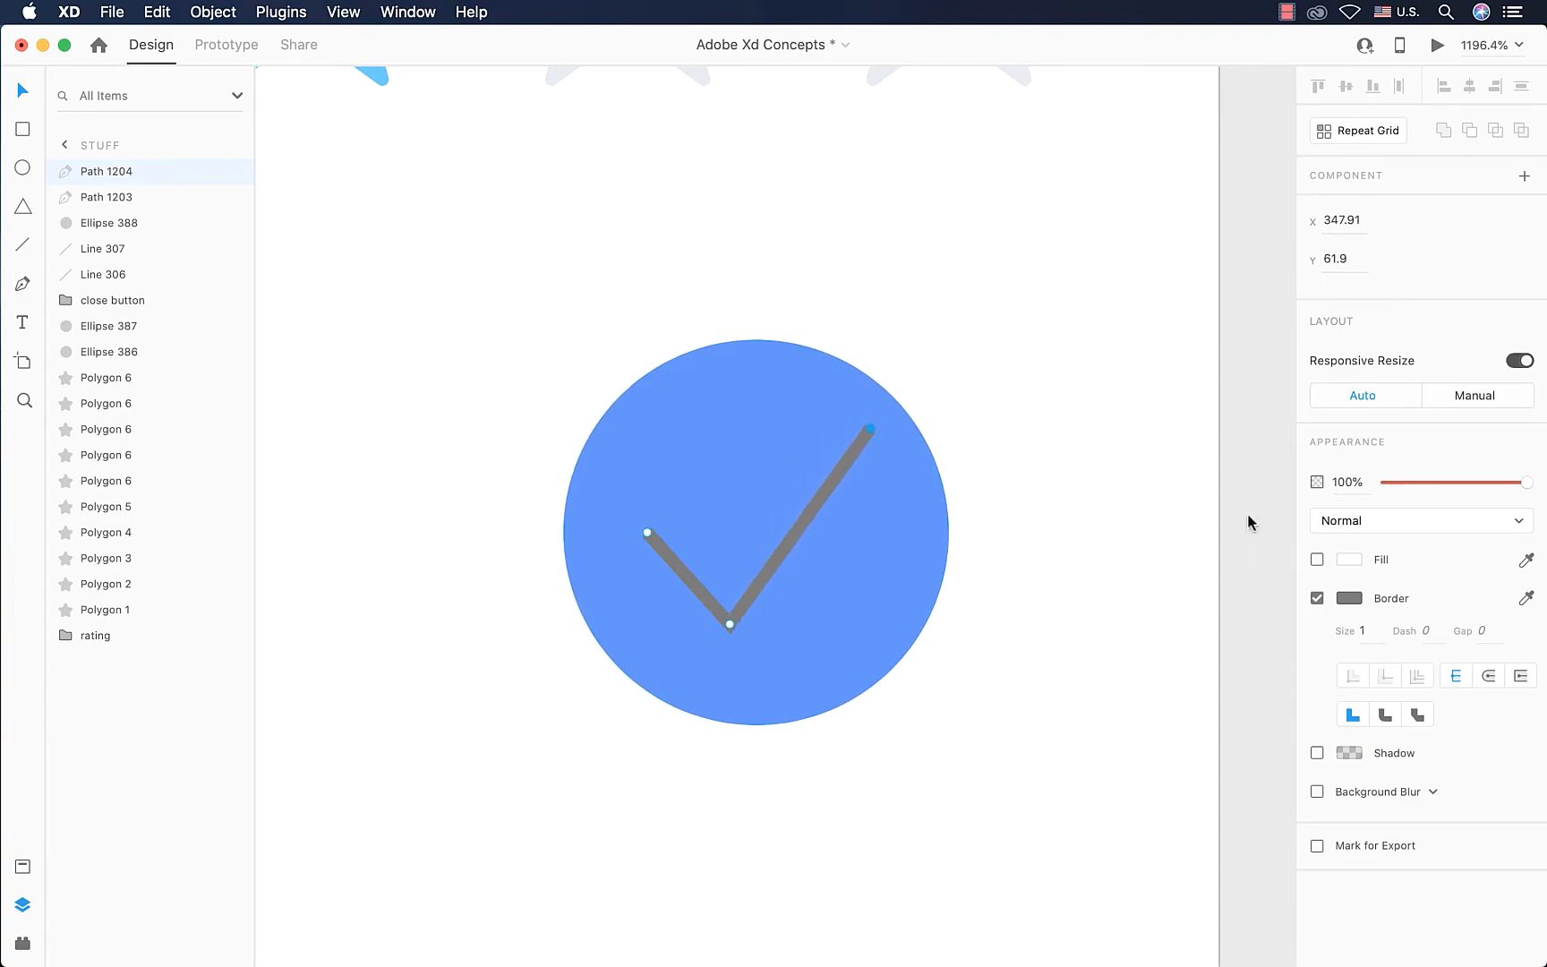
# Step: Turn on the white fill of the checkmark path
pyautogui.click(1317, 560)
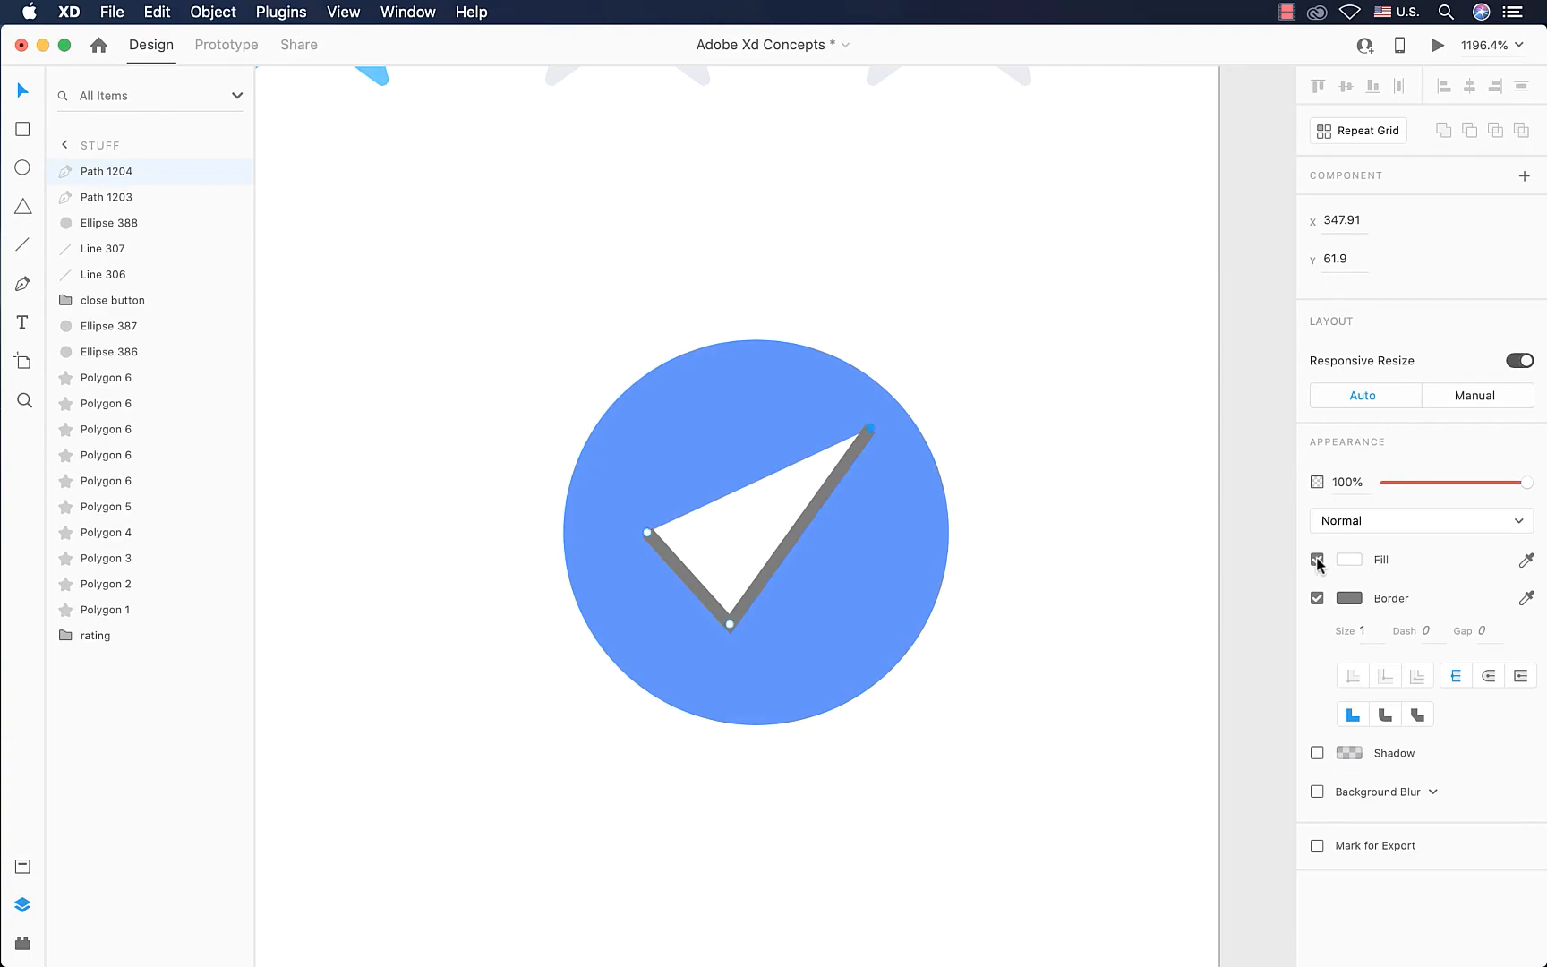
# Step: Turn off the checkmark path's fill and set its border colour to white, #FFFFFF
pyautogui.click(1317, 560)
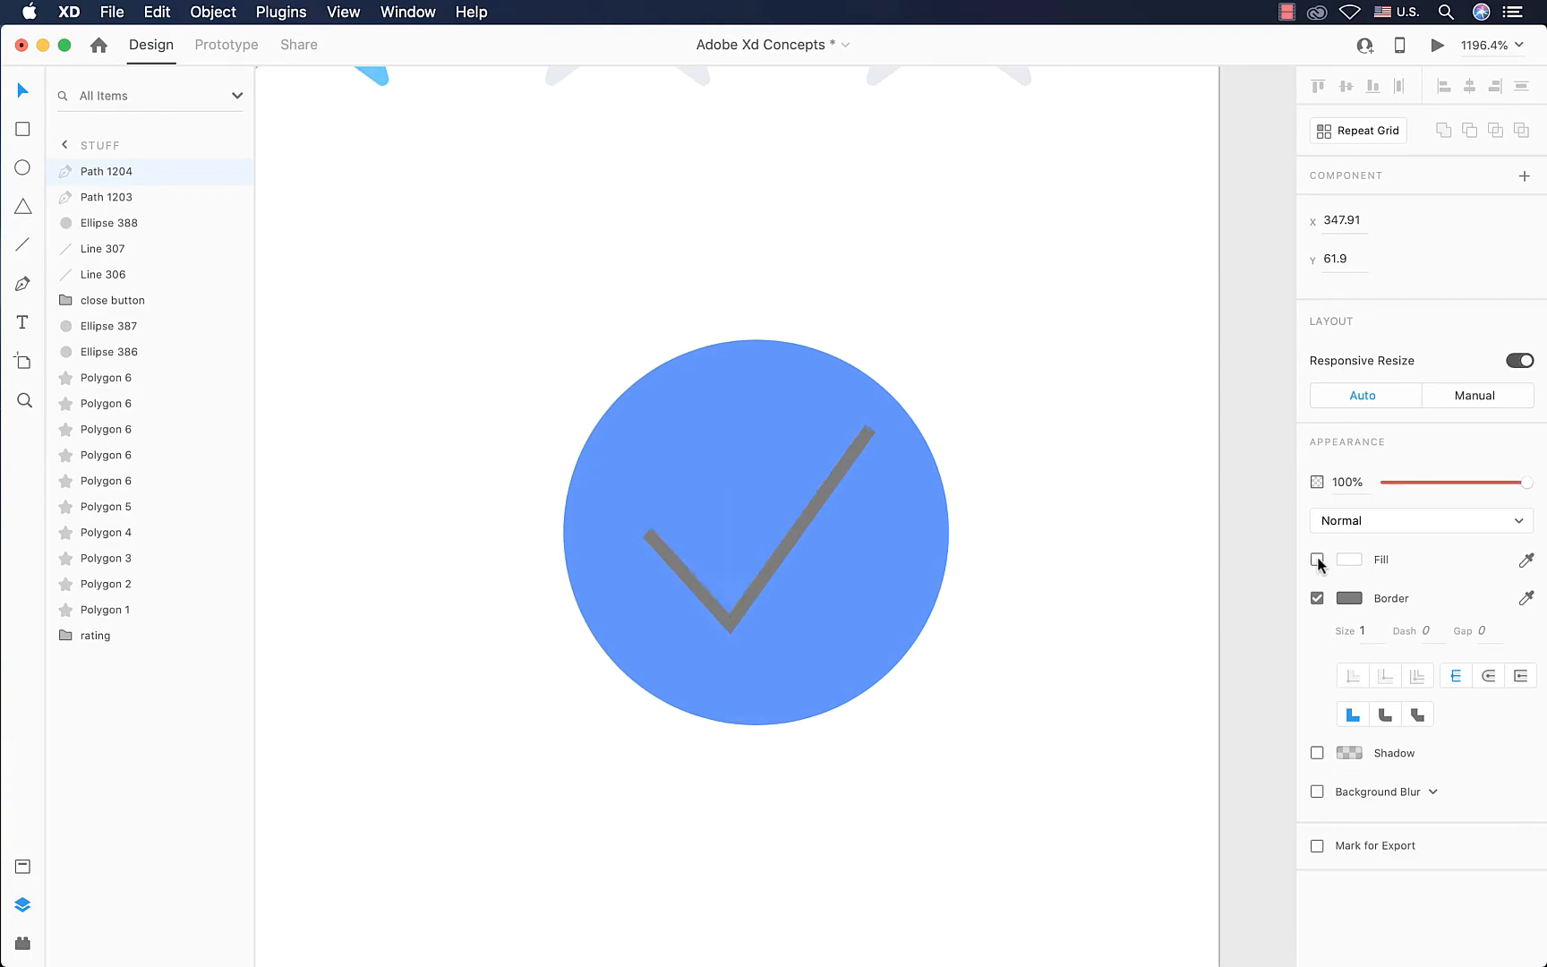
pyautogui.click(1352, 600)
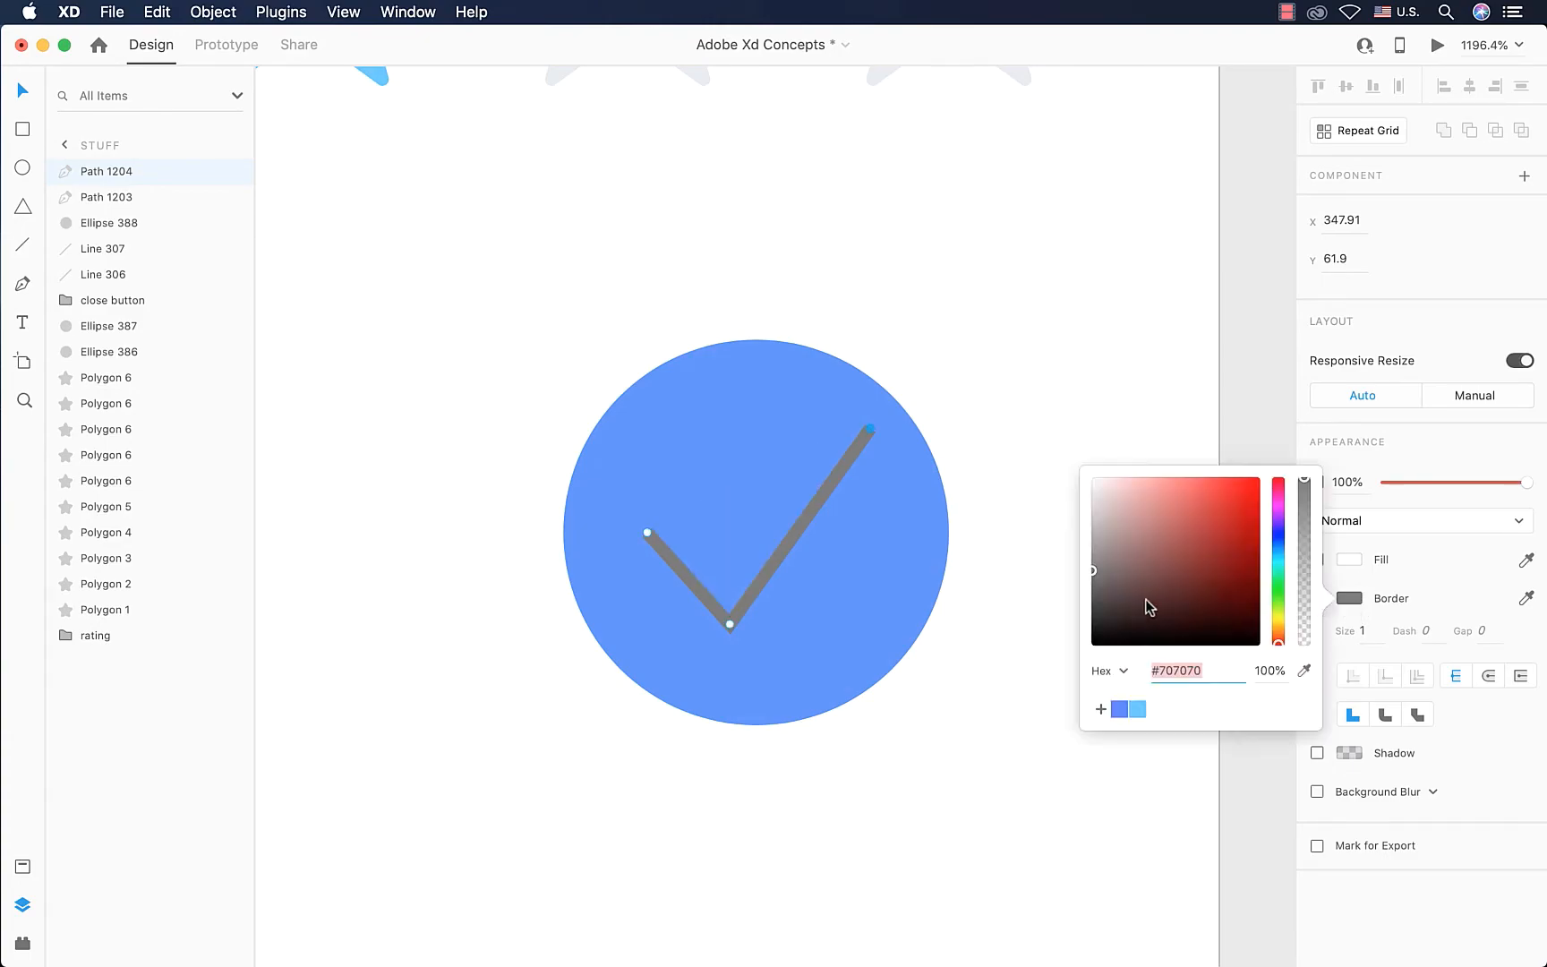
pyautogui.moveTo(1143, 604); pyautogui.dragTo(968, 433)
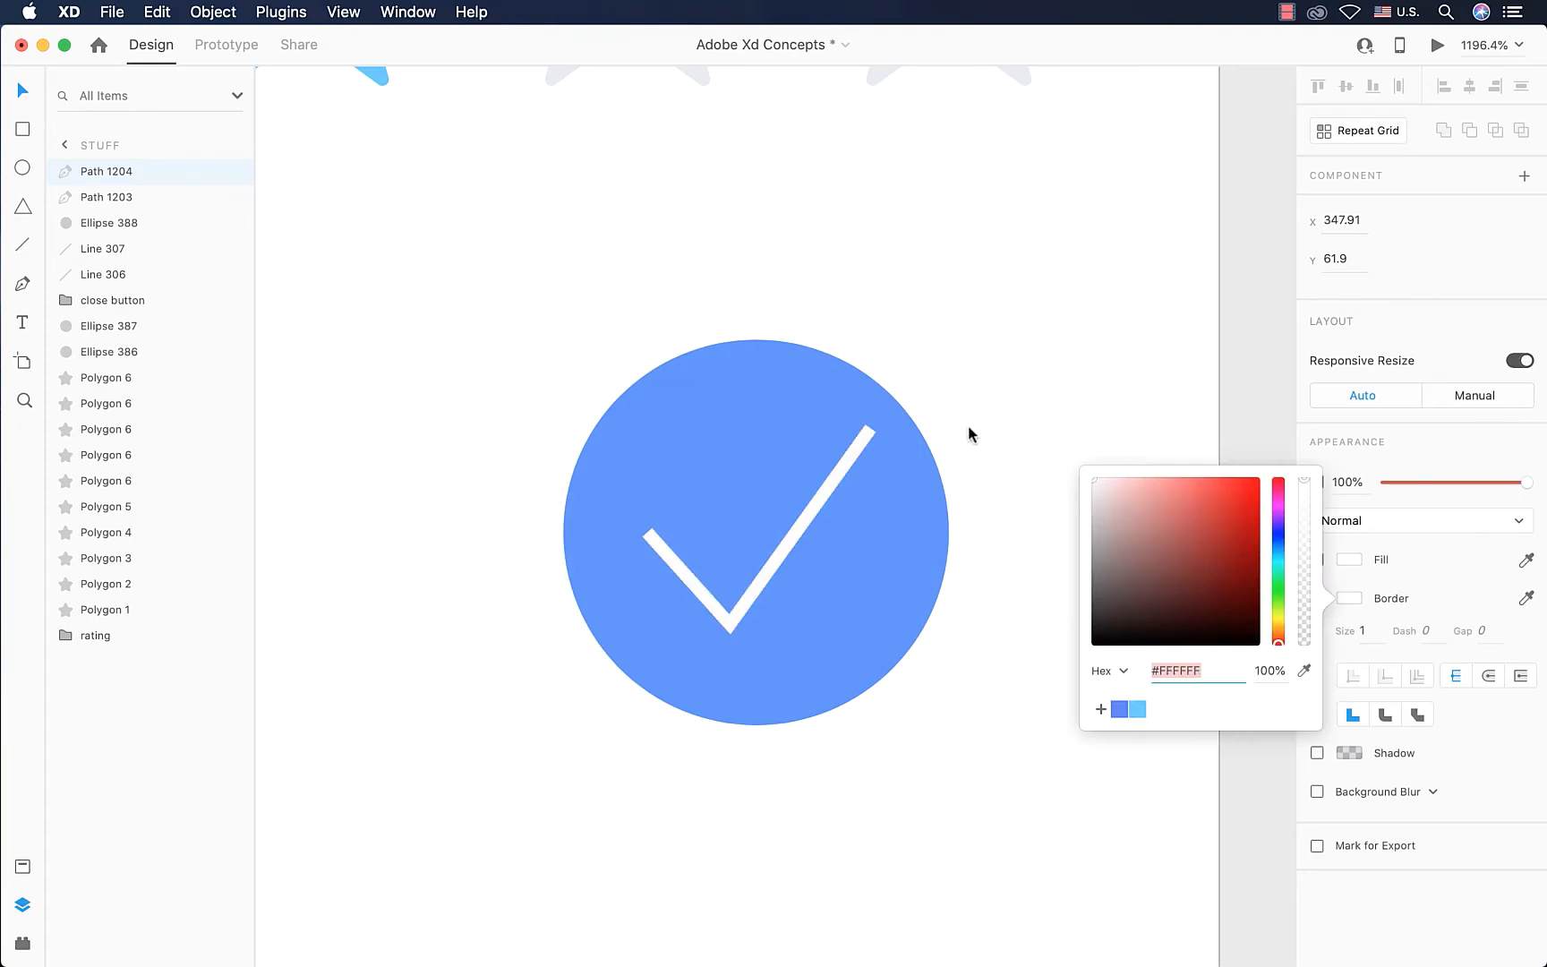
# Step: Give the checkmark's border a round cap and a round join
pyautogui.click(1487, 677)
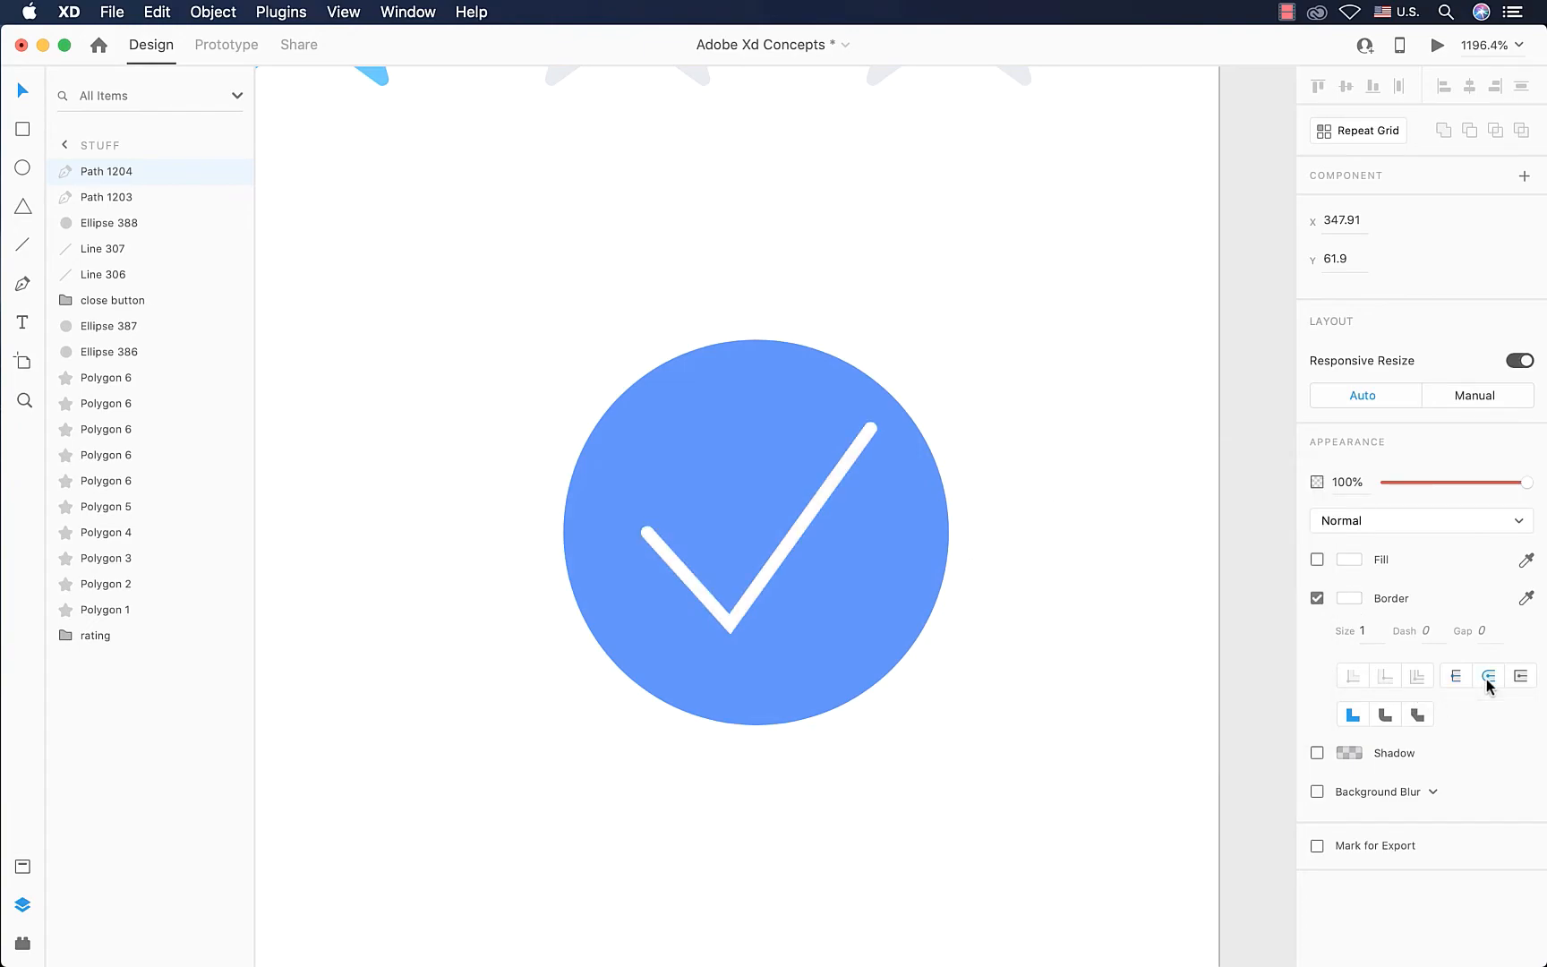
pyautogui.click(1385, 714)
# Step: Shorten the checkmark's short arm by moving its end anchor to about X 332.5, Y 72.5, and set the border size to 1.5
pyautogui.scroll(5, 894, 512)
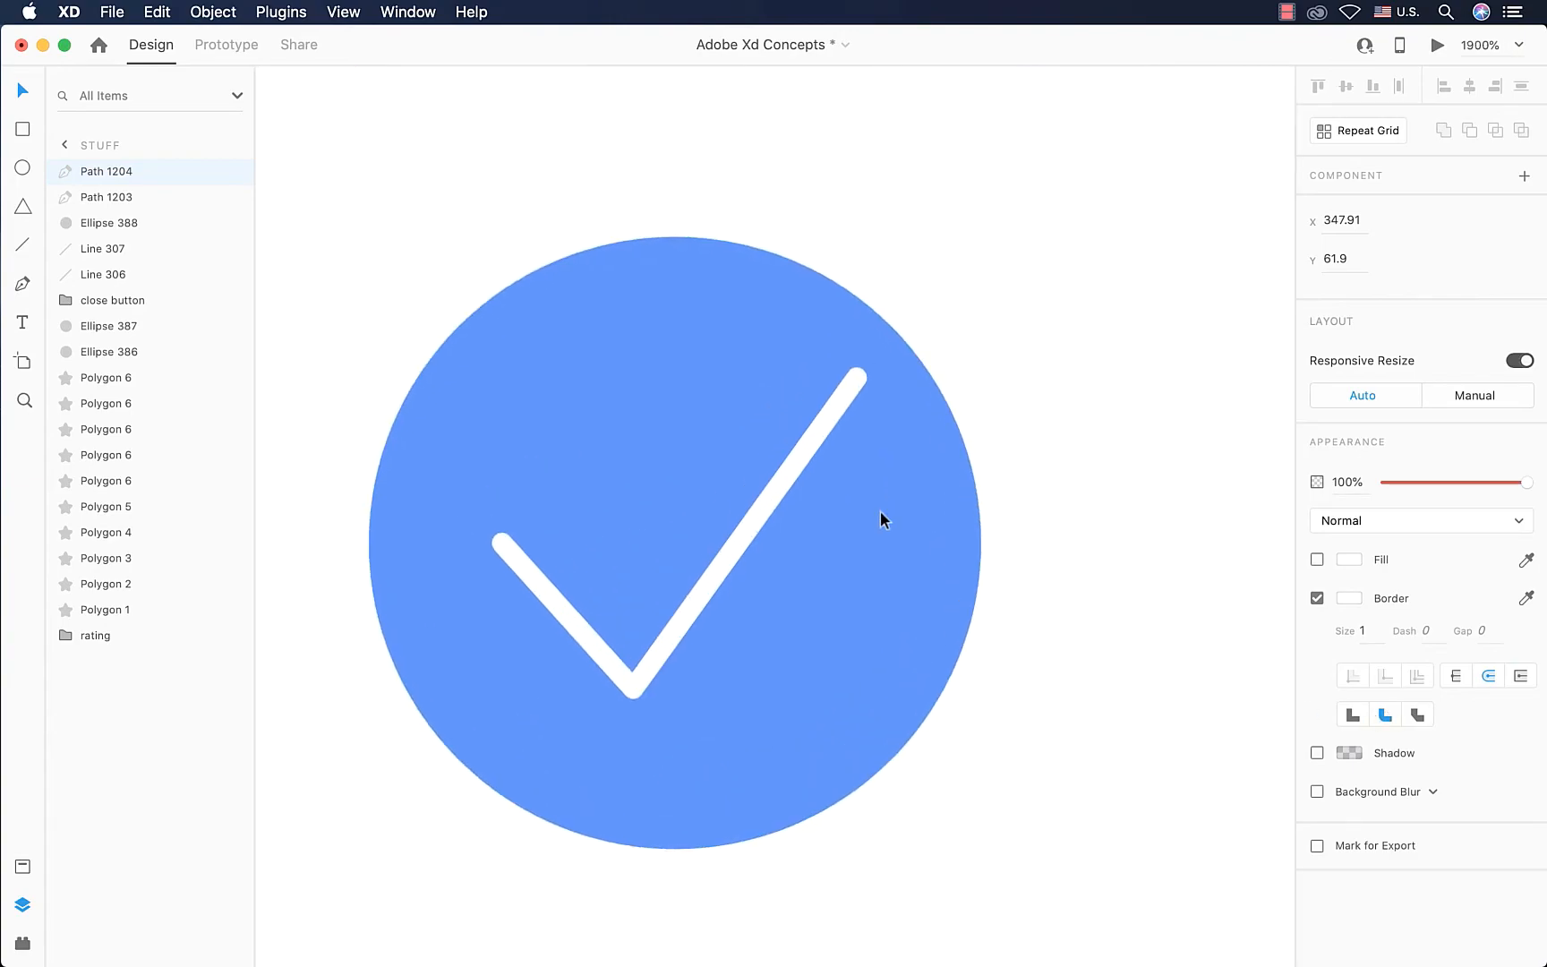
pyautogui.moveTo(500, 540); pyautogui.dragTo(541, 593)
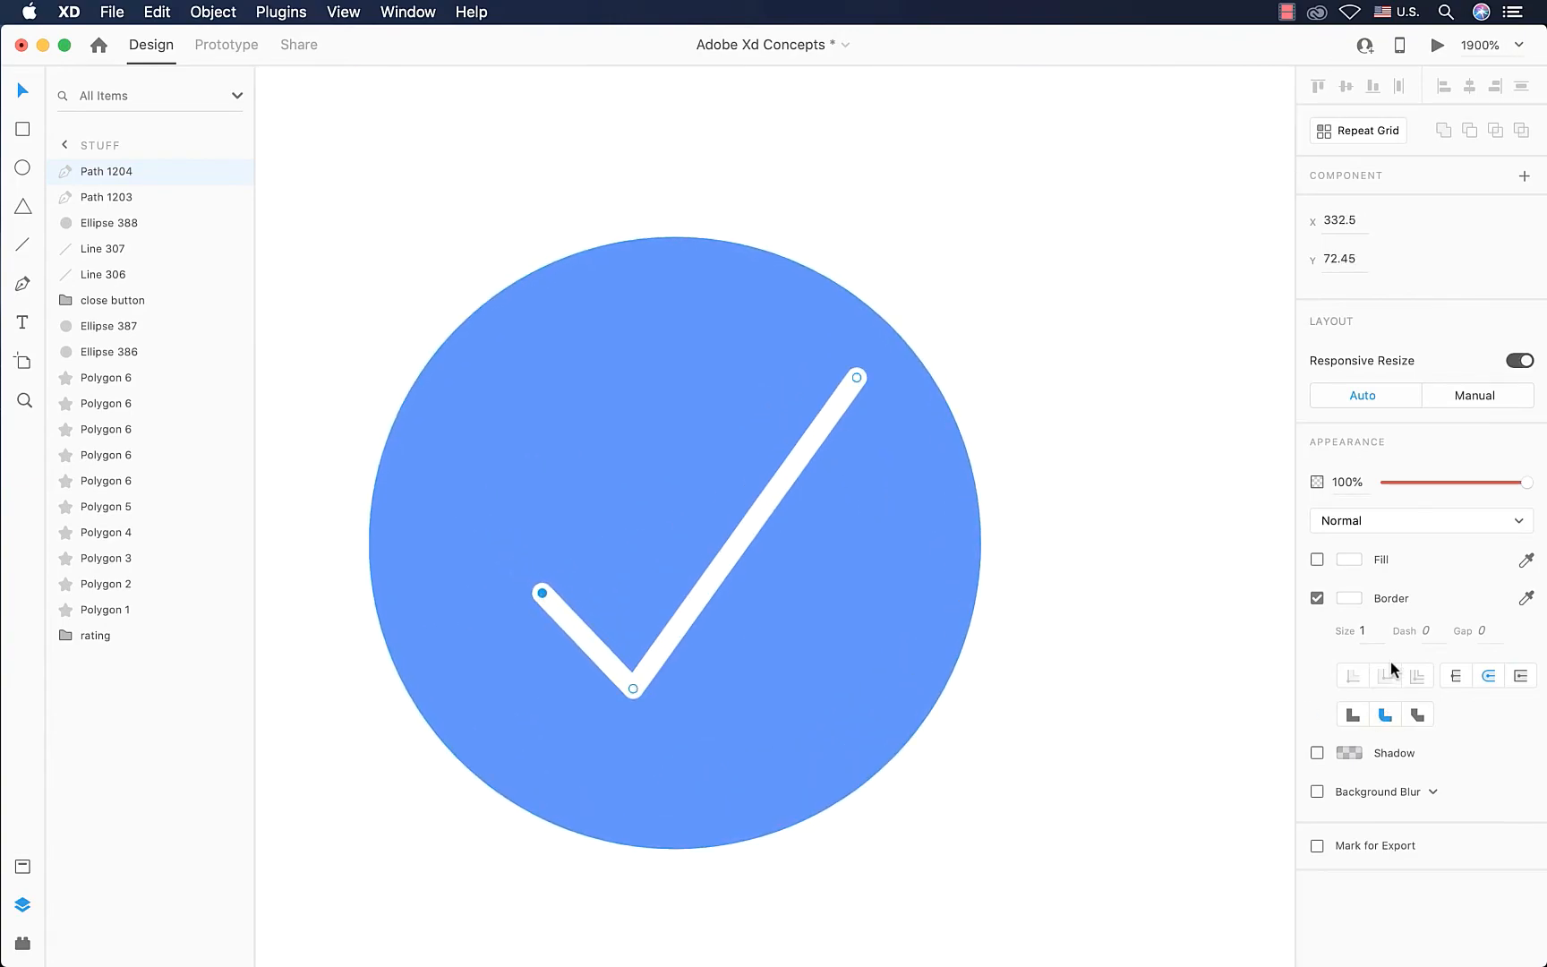
pyautogui.click(1376, 634)
pyautogui.press('BackSpace')
pyautogui.write('1.5')
pyautogui.press('Return')
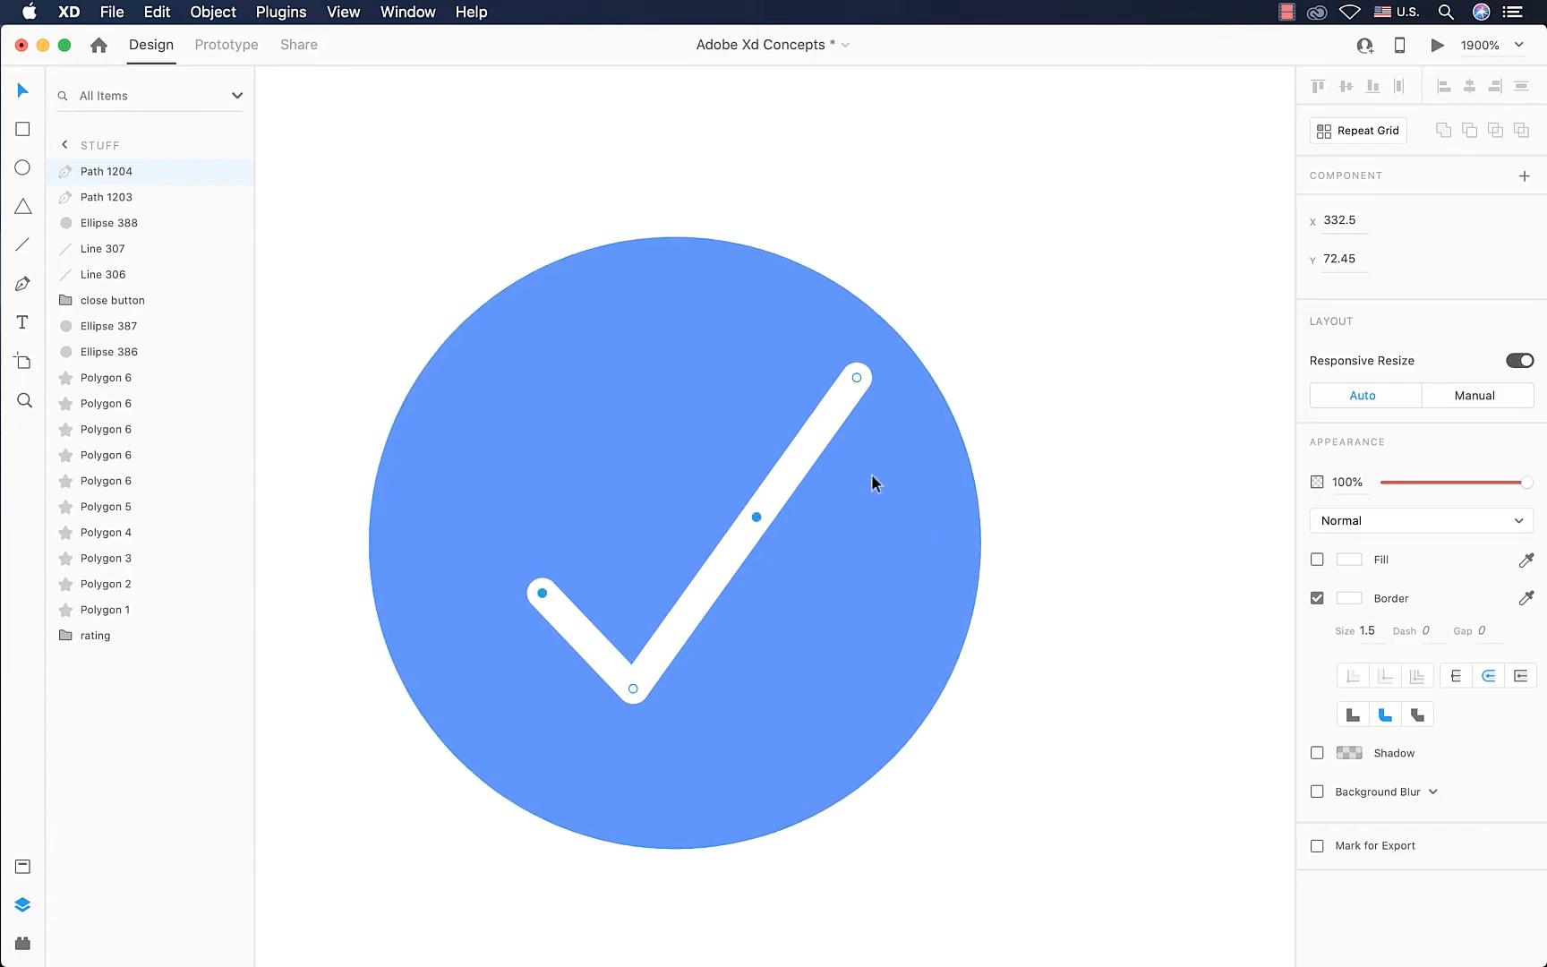
# Step: Finish editing the path and move the whole checkmark slightly down and to the left inside the blue circle
pyautogui.click(1110, 420)
pyautogui.click(758, 525)
pyautogui.moveTo(756, 522); pyautogui.dragTo(731, 545)
pyautogui.scroll(-5, 730, 546)
pyautogui.click(952, 588)
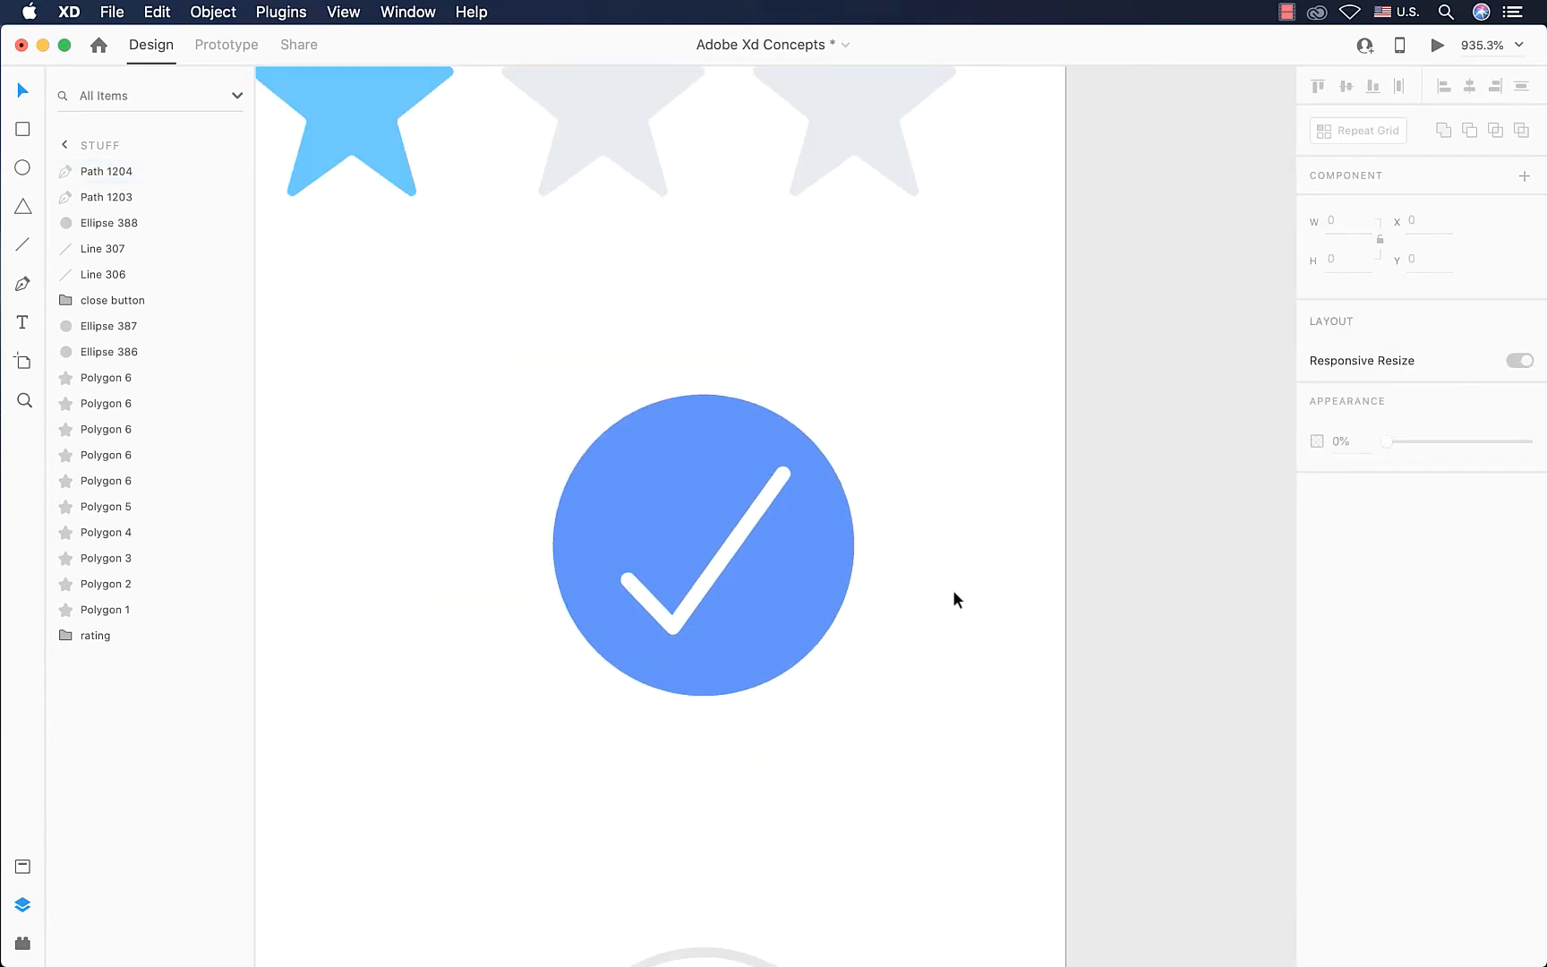
# Step: Lower the end anchor of the checkmark's long arm, and move the whole checkmark slightly up and right to balance it in the circle
pyautogui.scroll(-5, 926, 577)
pyautogui.scroll(8, 878, 555)
pyautogui.doubleClick(841, 483)
pyautogui.moveTo(842, 483); pyautogui.dragTo(836, 535)
pyautogui.click(956, 542)
pyautogui.moveTo(775, 597); pyautogui.dragTo(792, 567)
pyautogui.click(1066, 549)
pyautogui.scroll(-8, 1066, 549)
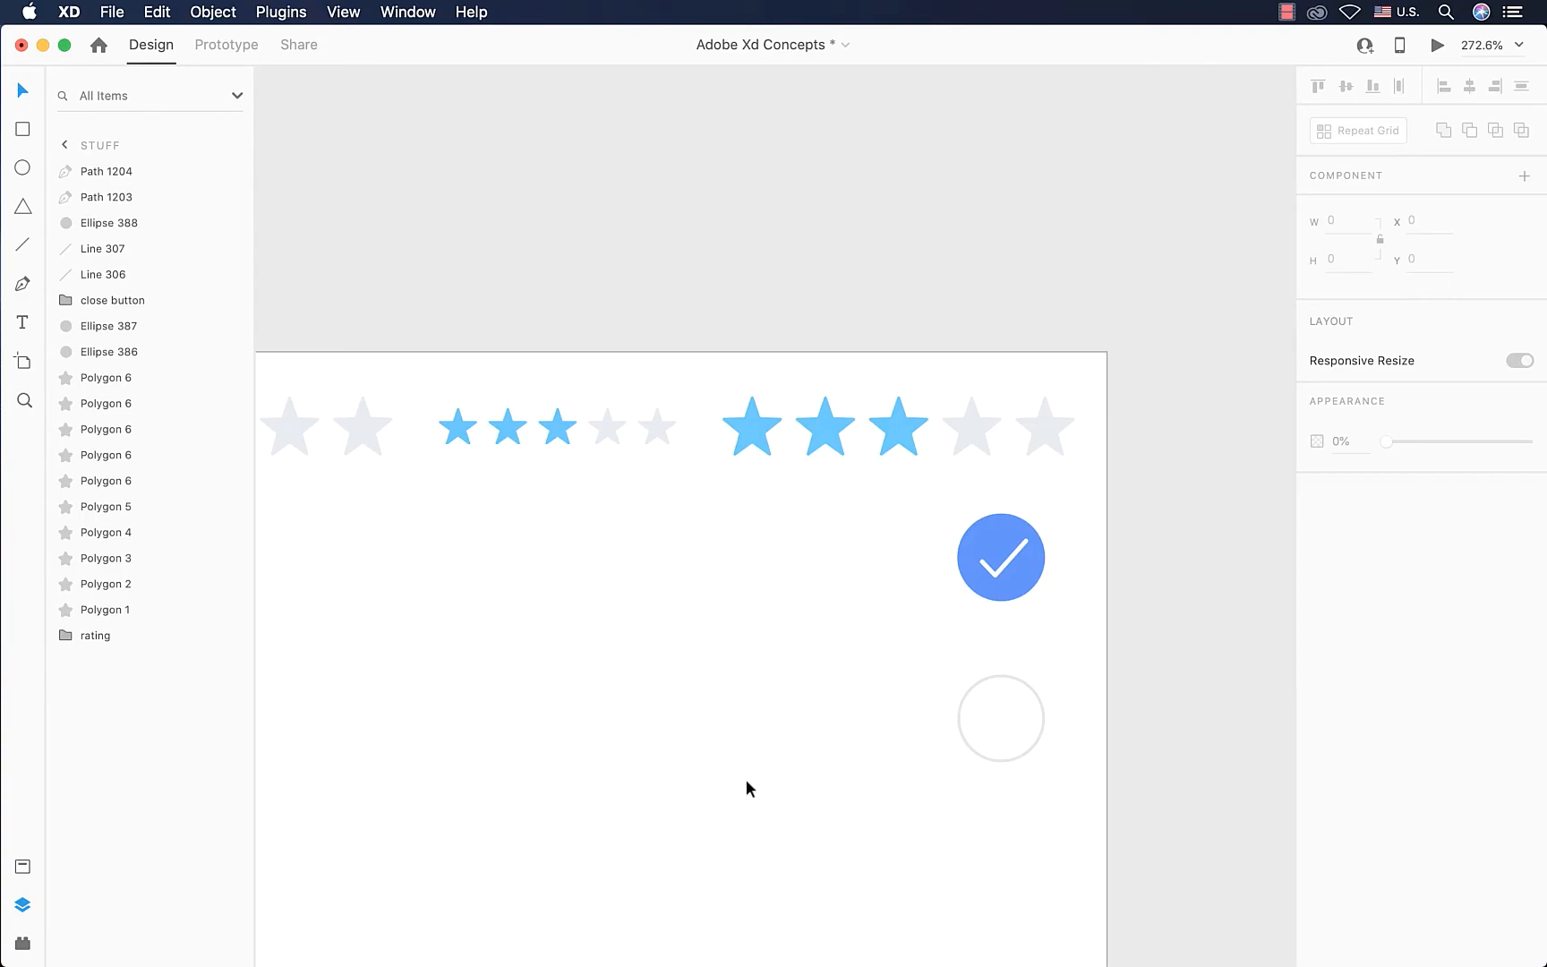
# Step: Find the Settings icon in the menu card on the iPhone X, XS, 11 Pro – 3 artboard
pyautogui.scroll(-10, 746, 778)
pyautogui.scroll(-10, 548, 947)
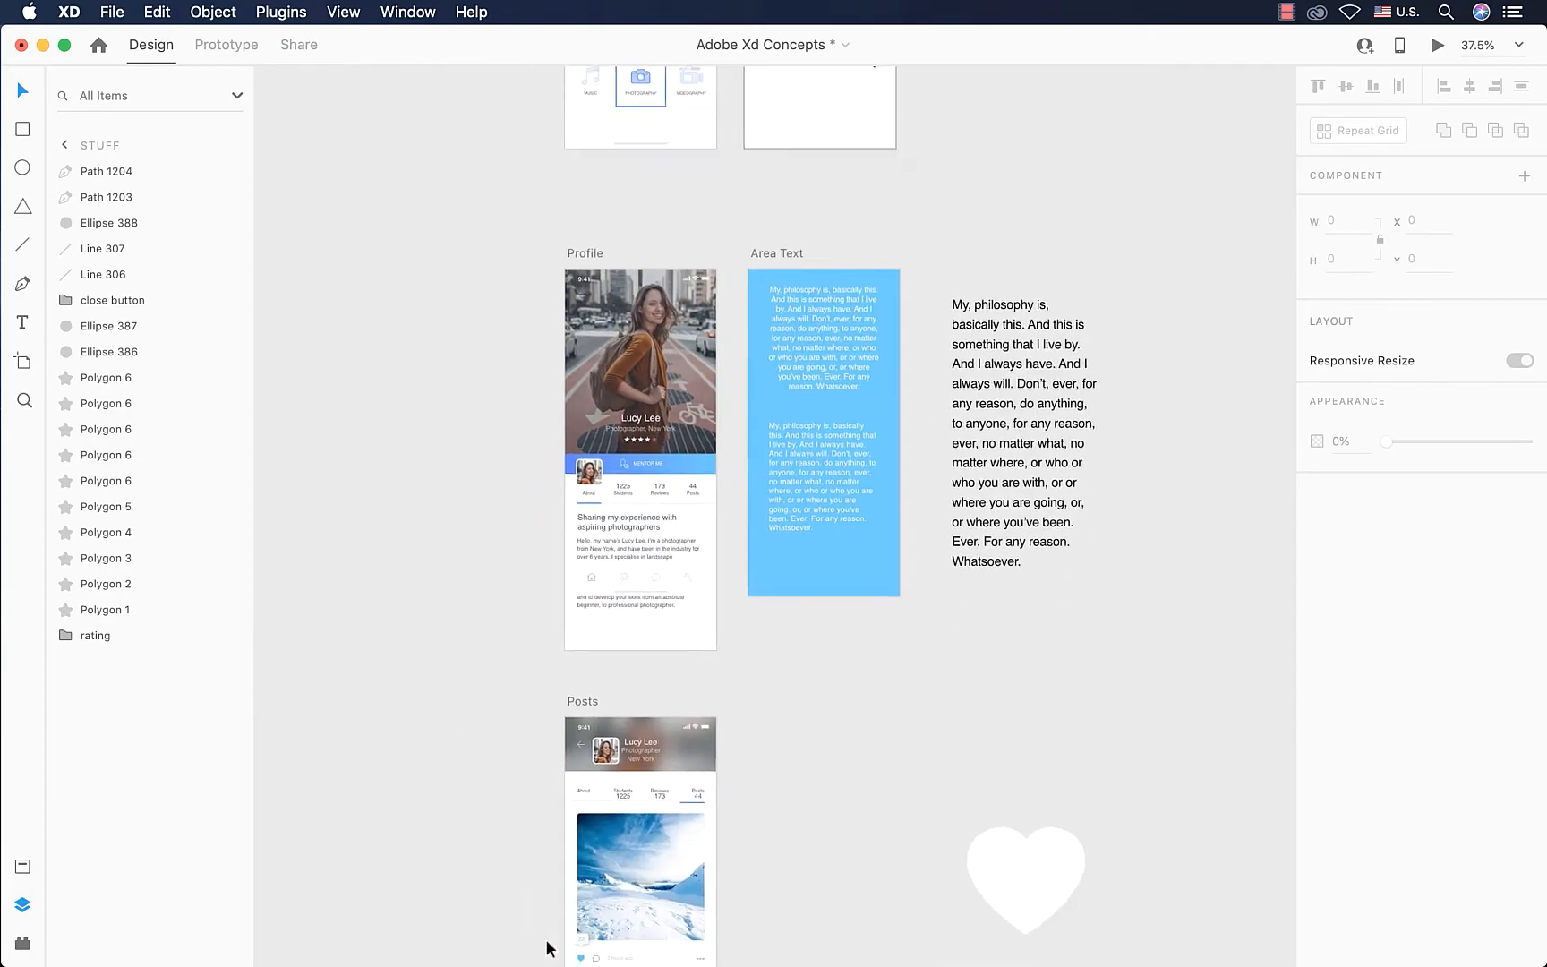
pyautogui.scroll(-15, 547, 947)
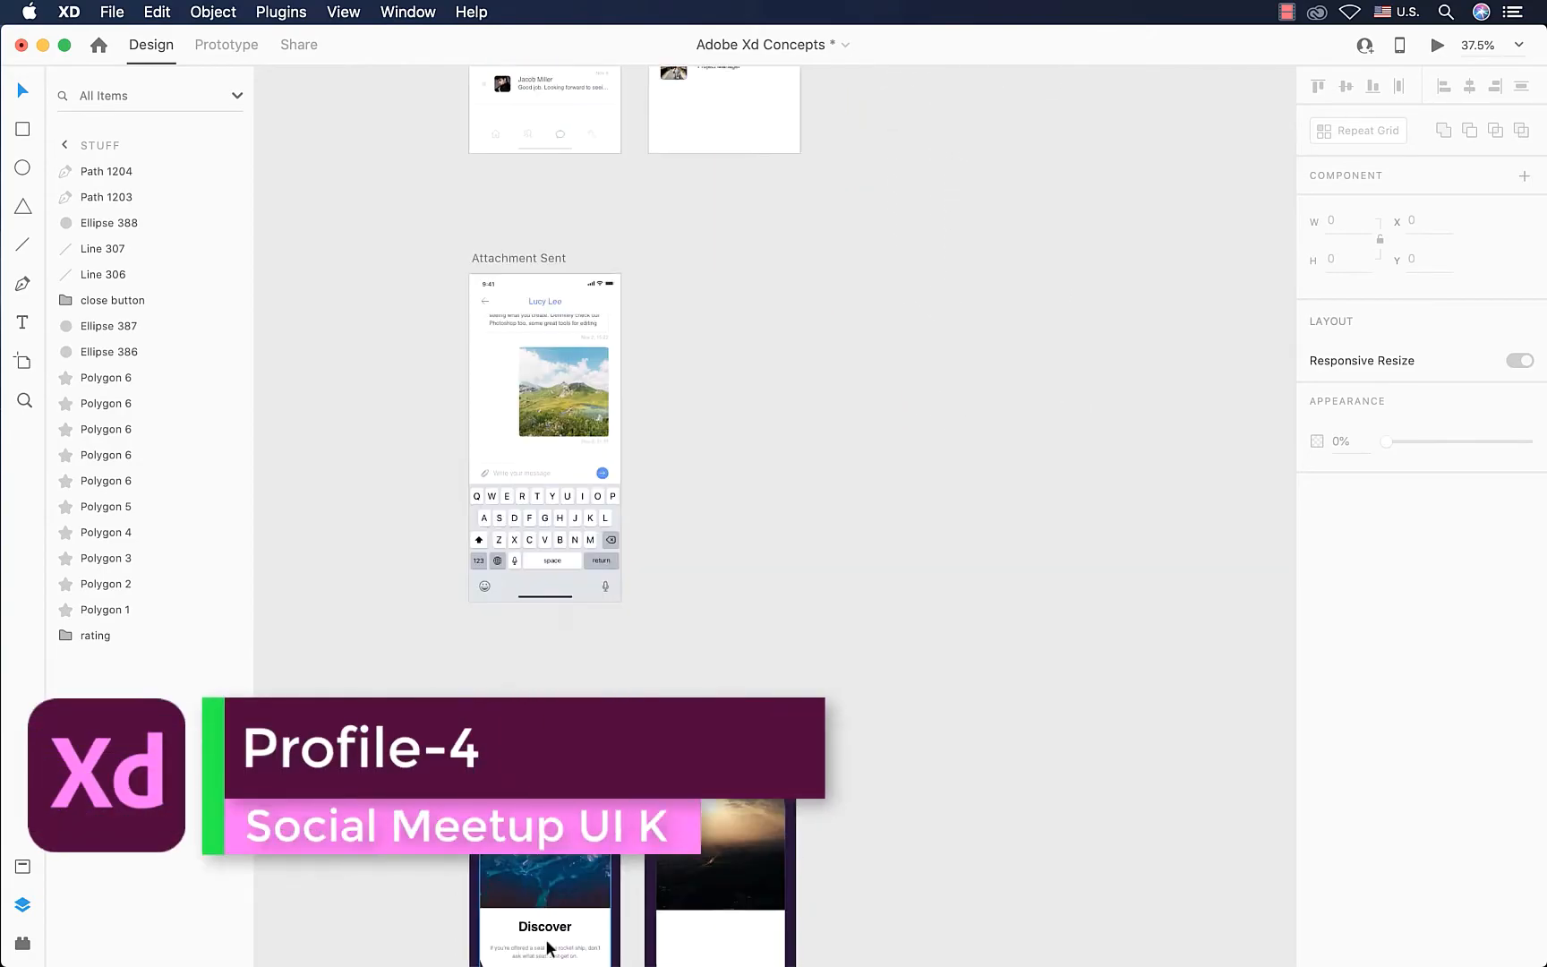
pyautogui.scroll(-15, 548, 947)
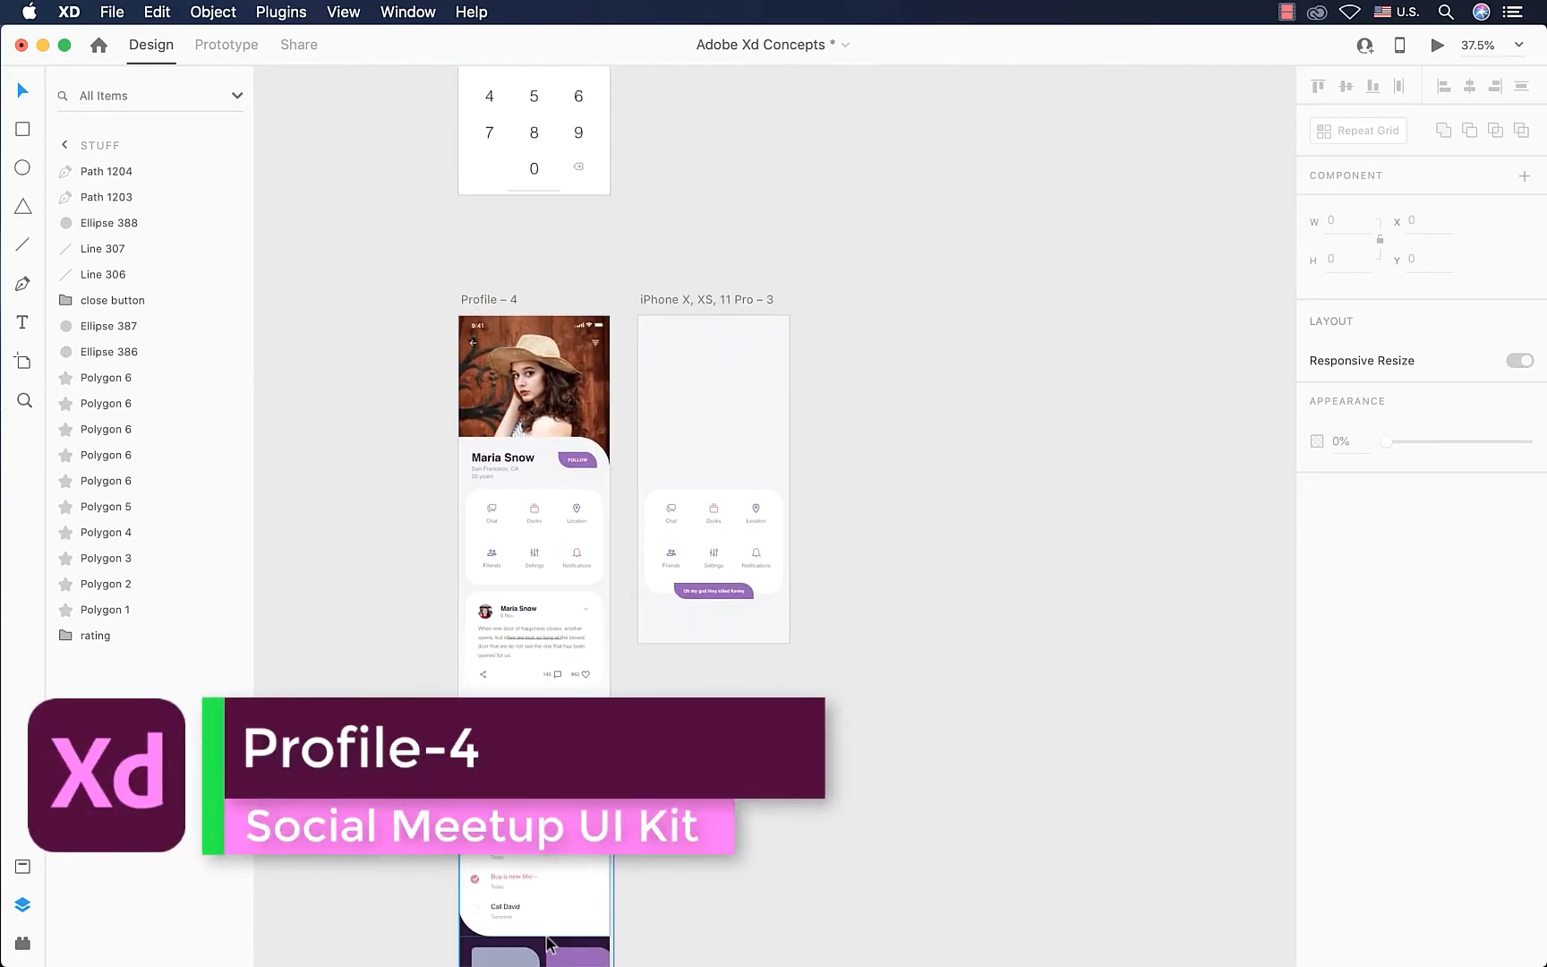
pyautogui.scroll(10, 544, 626)
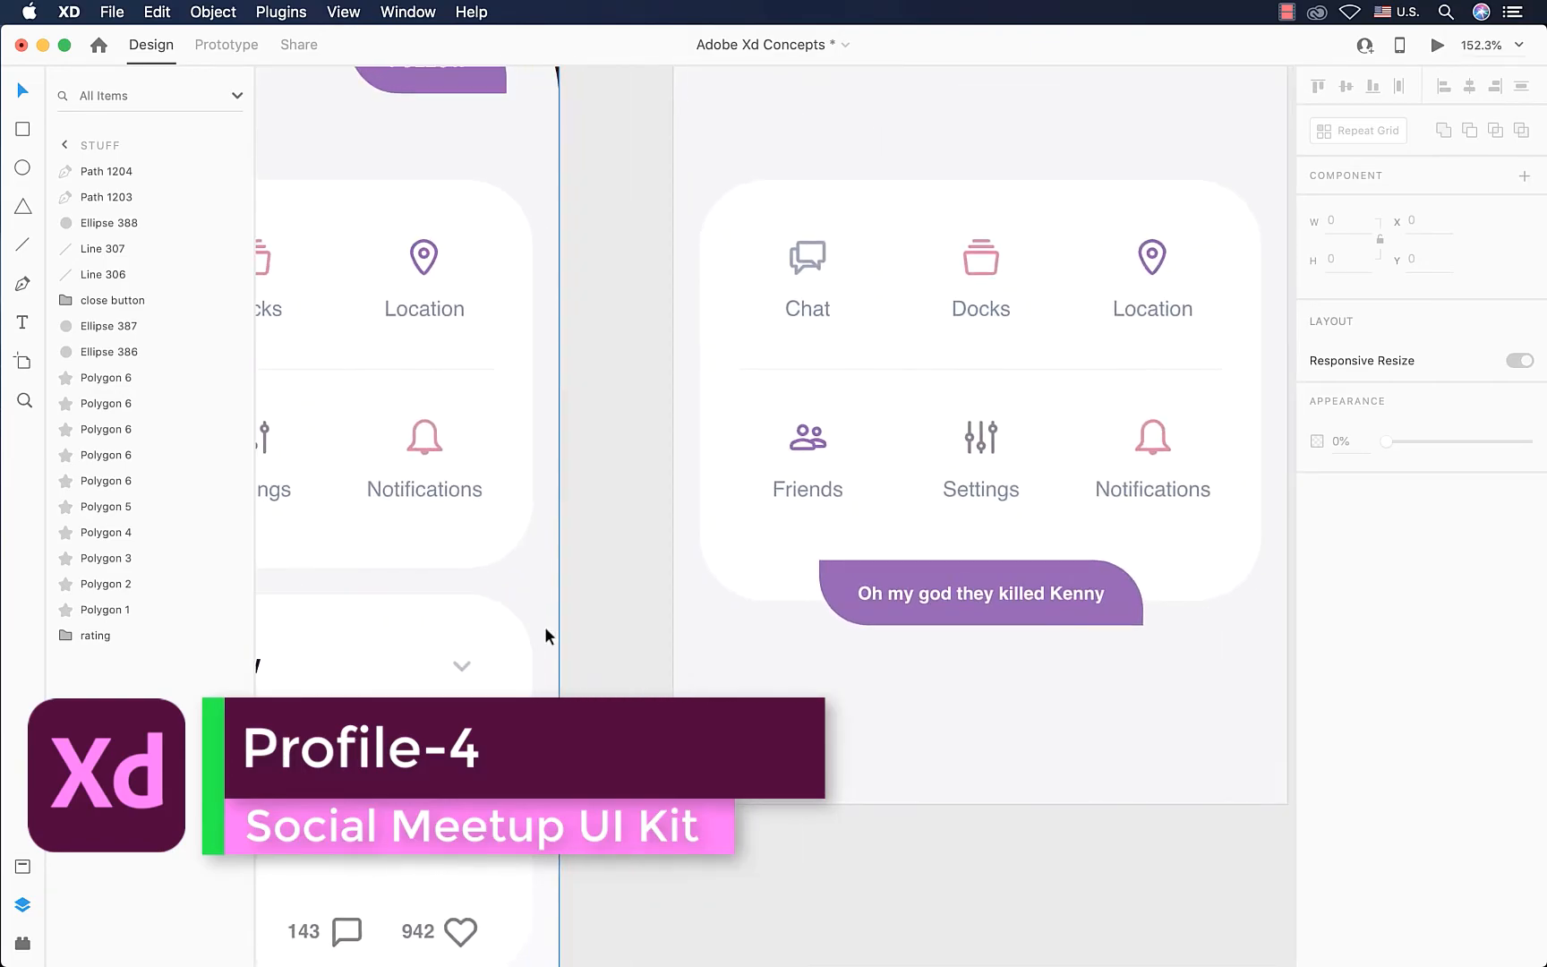
pyautogui.hscroll(3, 1047, 431)
pyautogui.scroll(7, 818, 492)
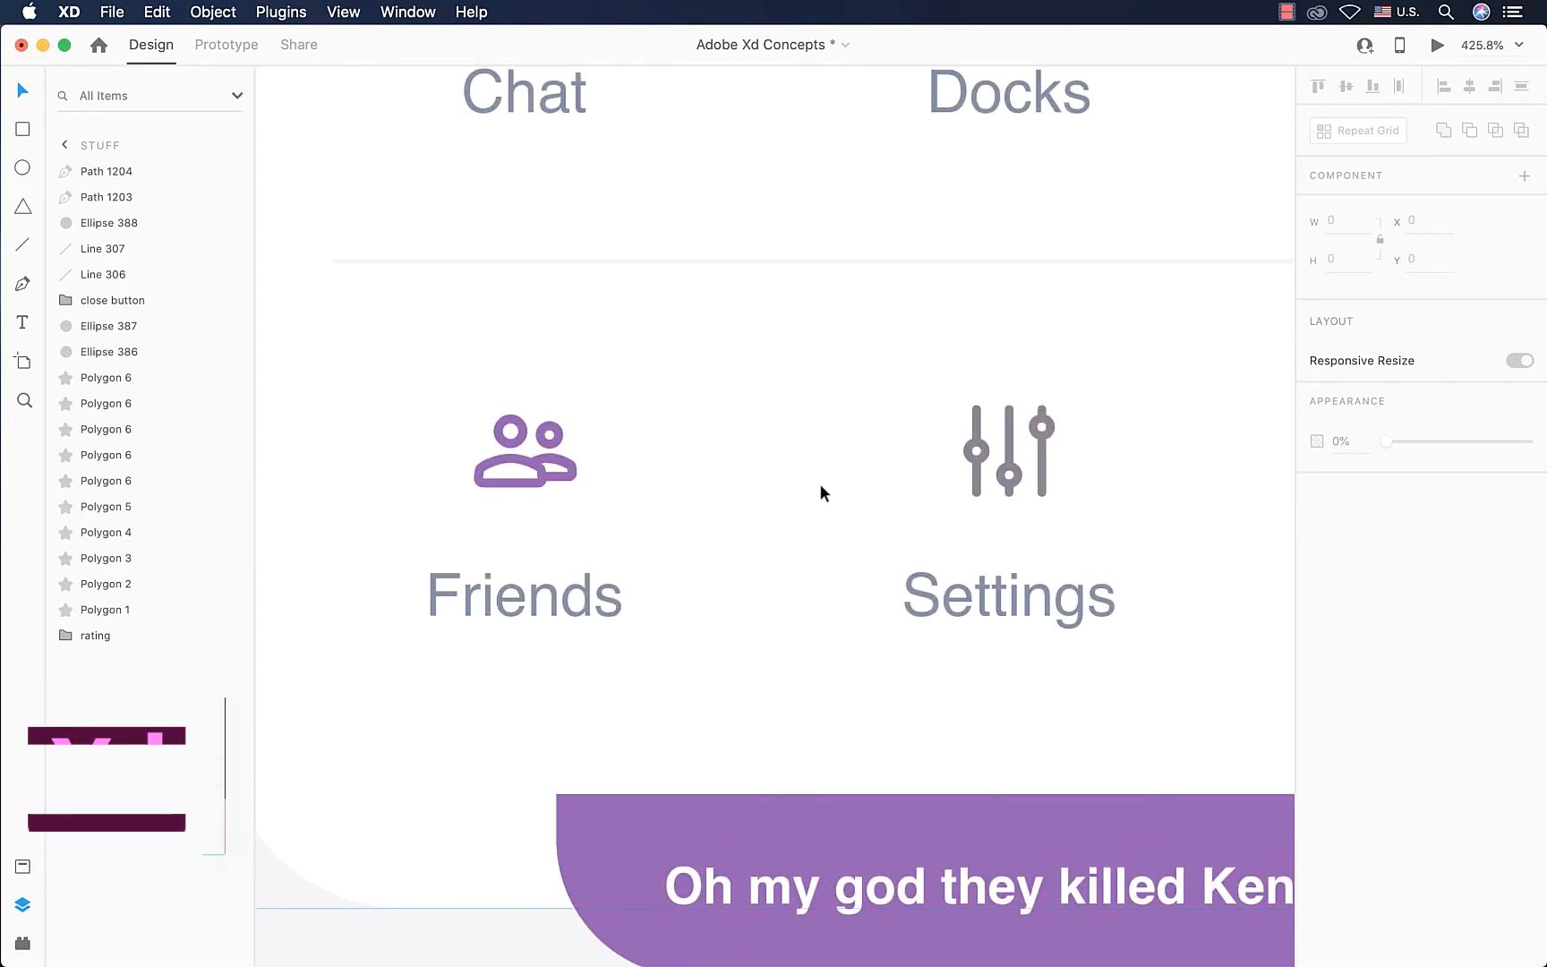
pyautogui.hscroll(3, 822, 490)
pyautogui.scroll(1, 821, 491)
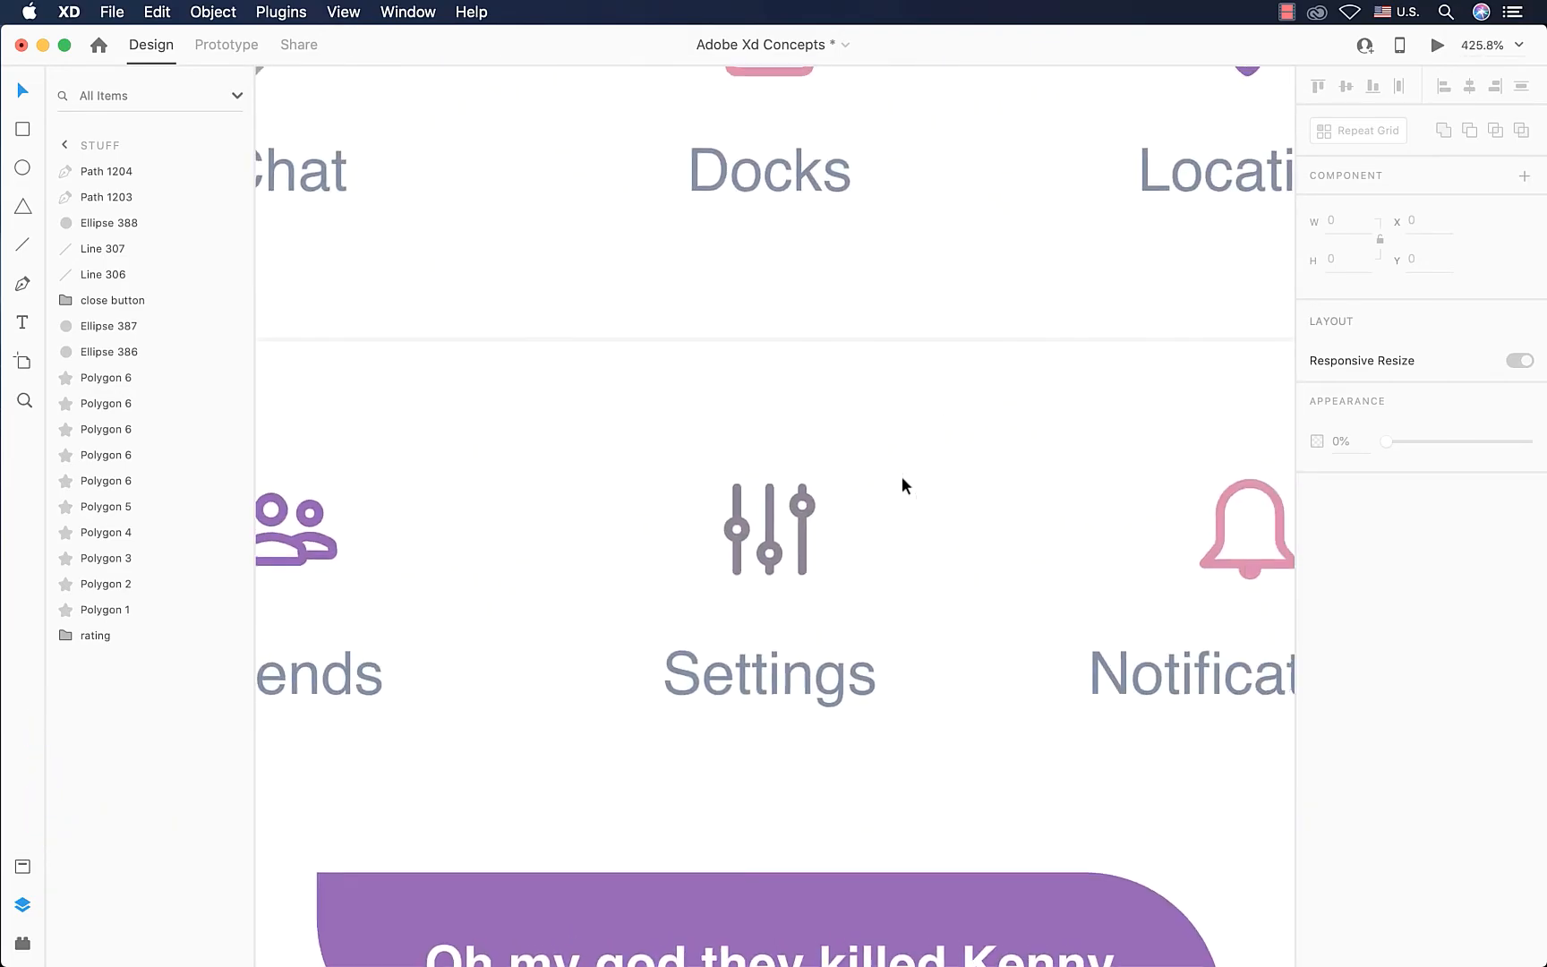
# Step: Open the Settings icon's path inside the options group for anchor editing and examine its anchor points
pyautogui.click(764, 524)
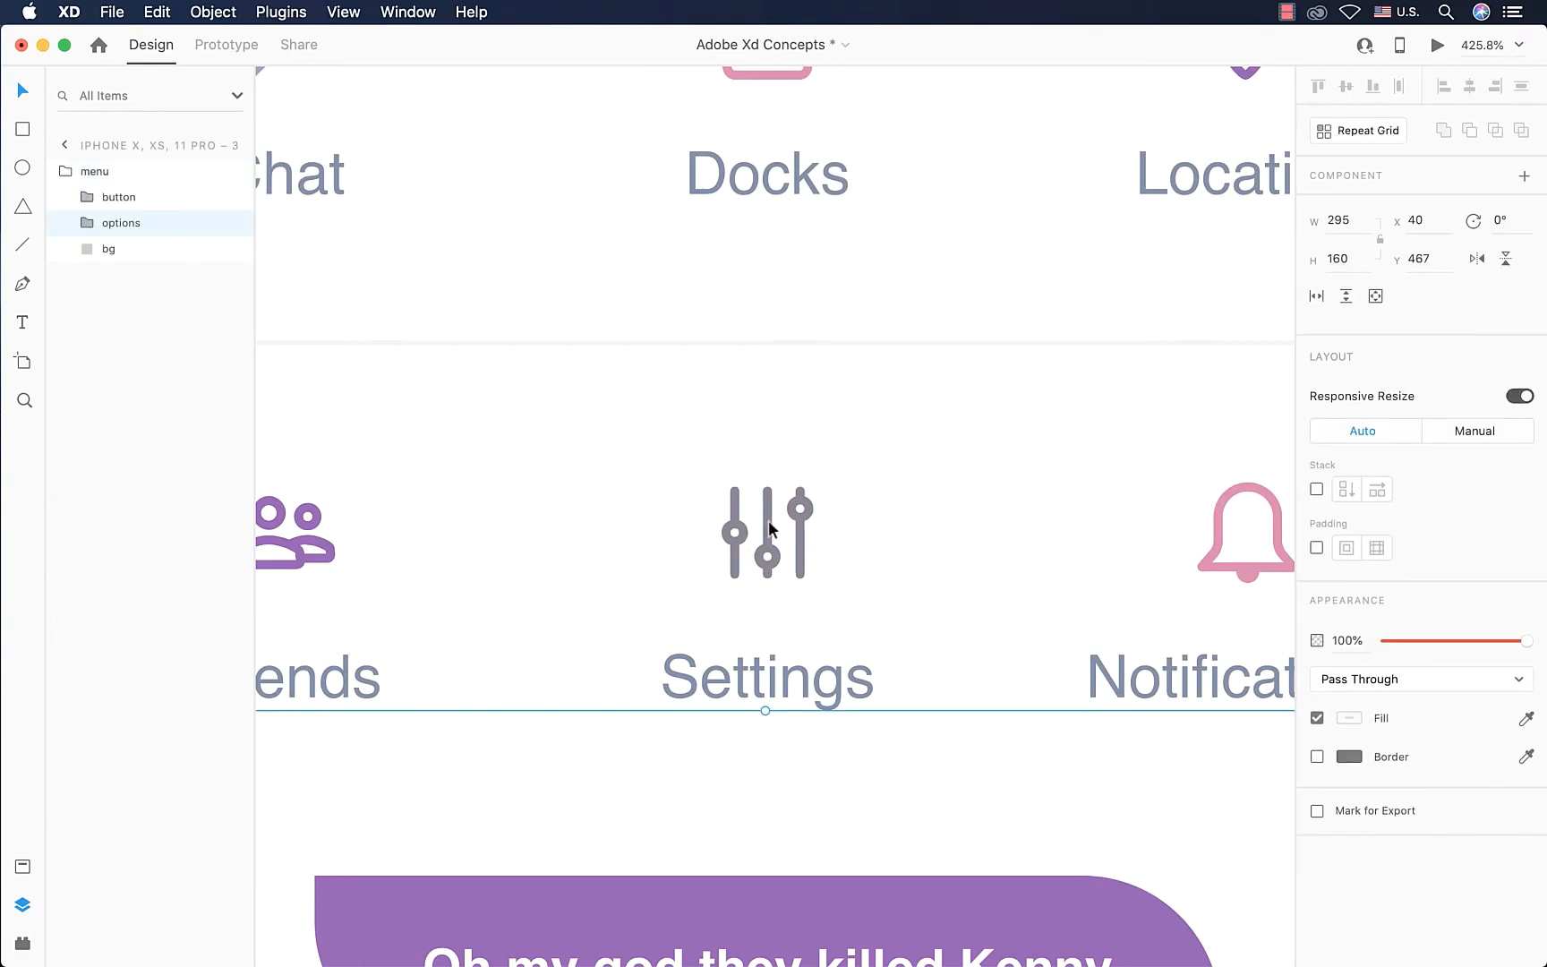
pyautogui.doubleClick(769, 519)
pyautogui.hscroll(1, 716, 537)
pyautogui.scroll(1, 716, 537)
pyautogui.scroll(5, 689, 551)
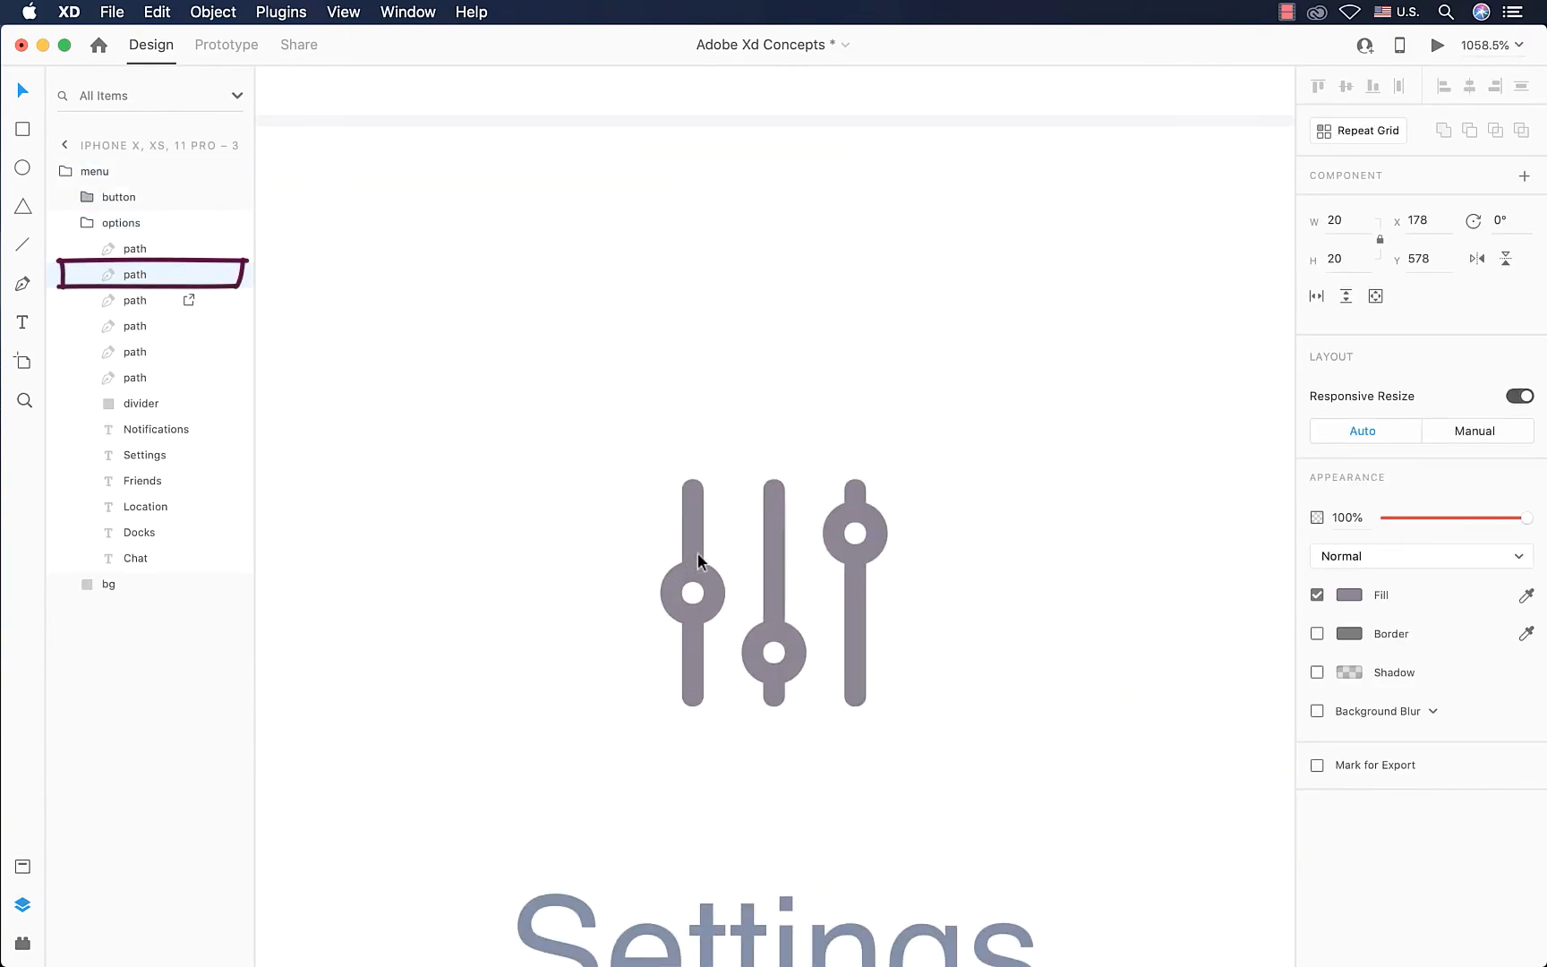
pyautogui.doubleClick(774, 554)
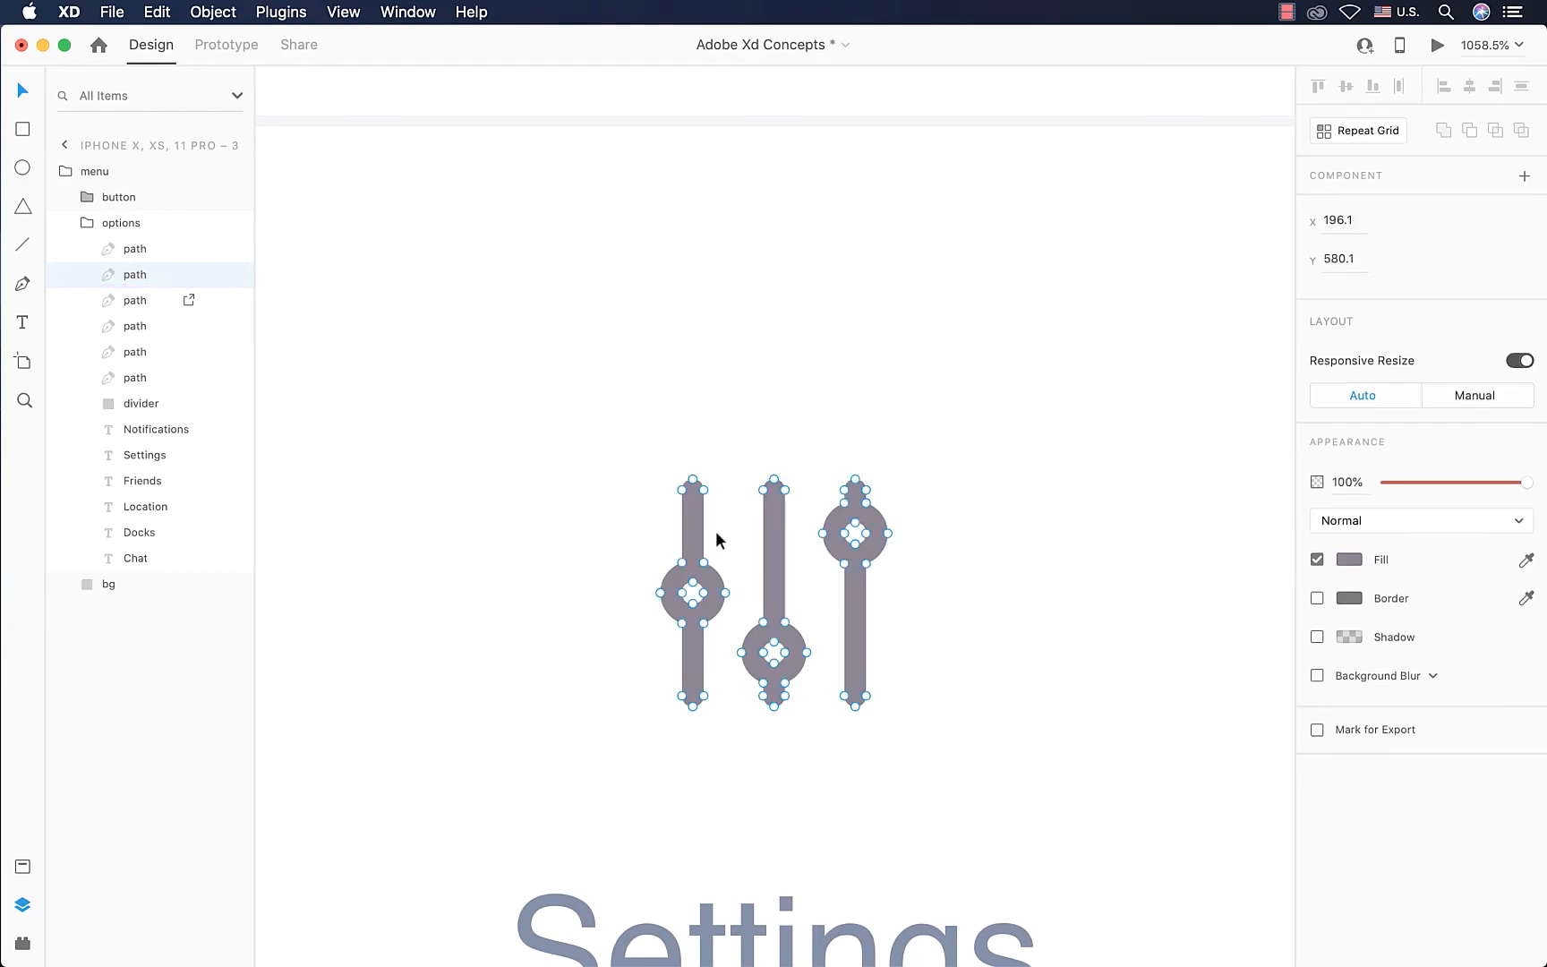
pyautogui.scroll(3, 700, 484)
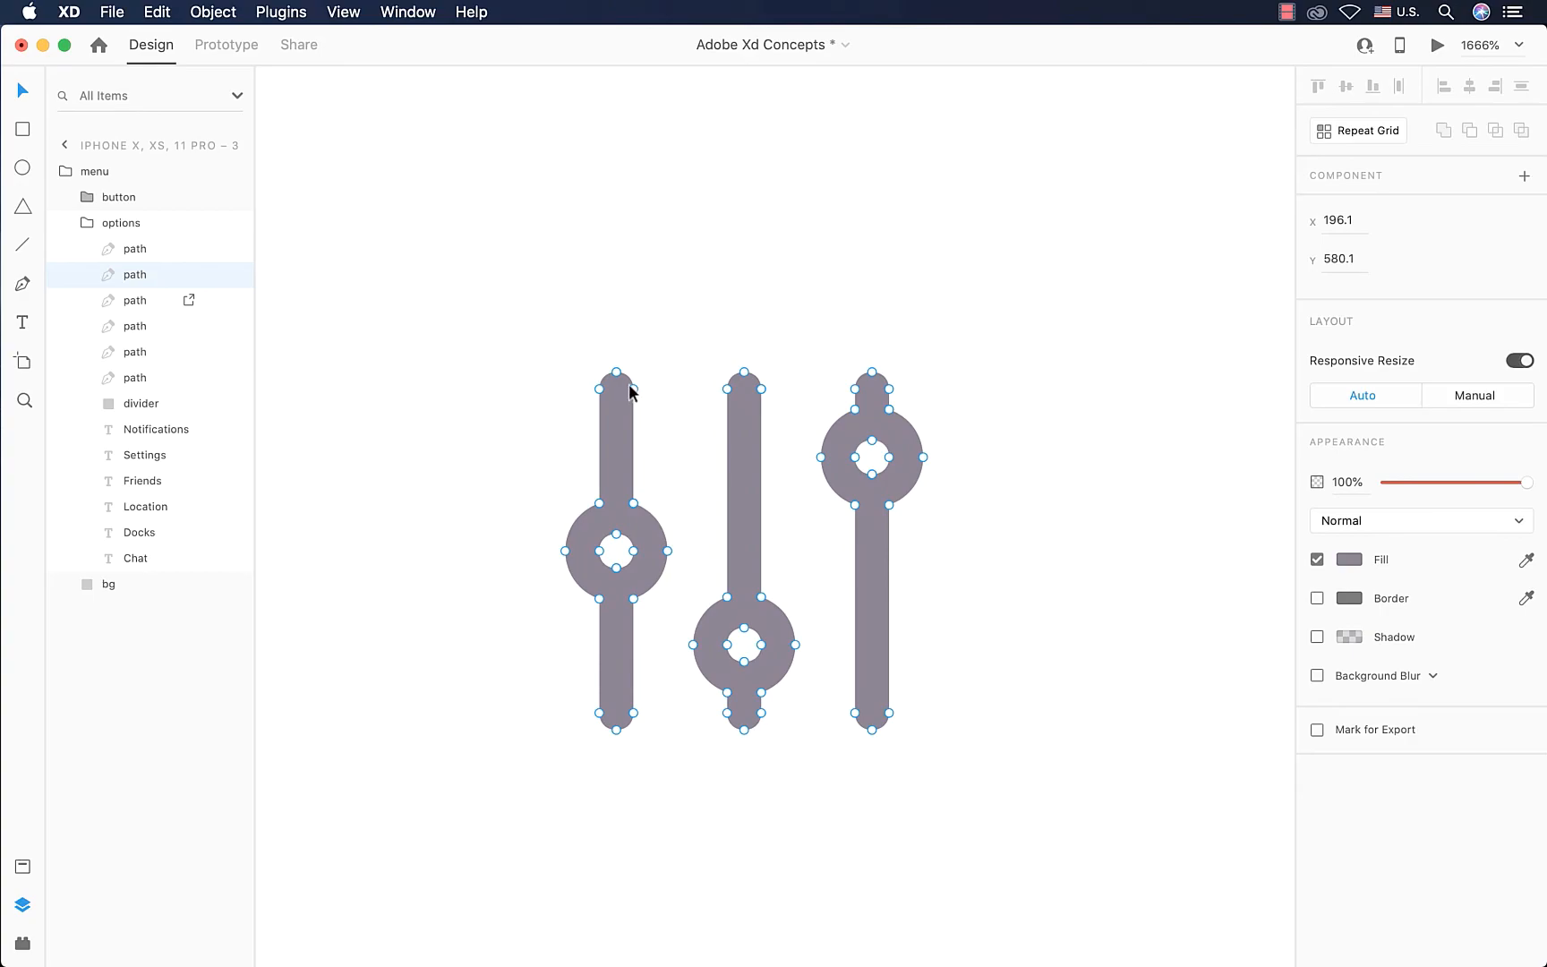
# Step: Try distorting the Settings icon by pulling three anchors at the first slider's upper end and two at the third slider's lower end
pyautogui.moveTo(631, 388); pyautogui.dragTo(1043, 162)
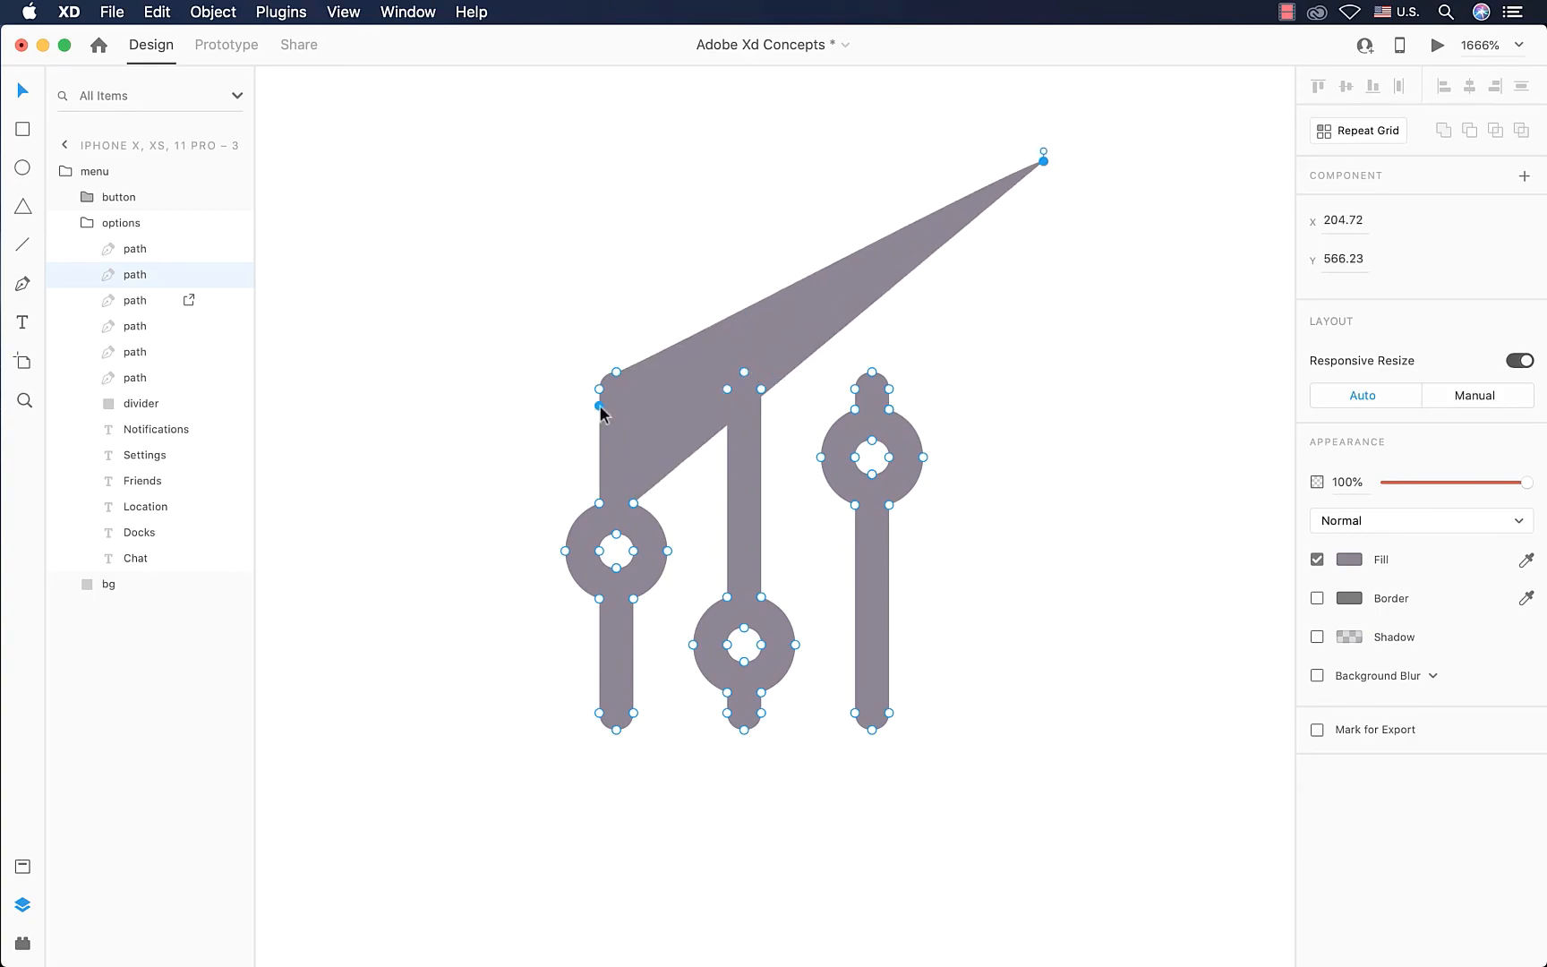
pyautogui.moveTo(599, 392)
pyautogui.mouseDown()
pyautogui.moveTo(442, 332)
pyautogui.moveTo(368, 238)
pyautogui.mouseUp()
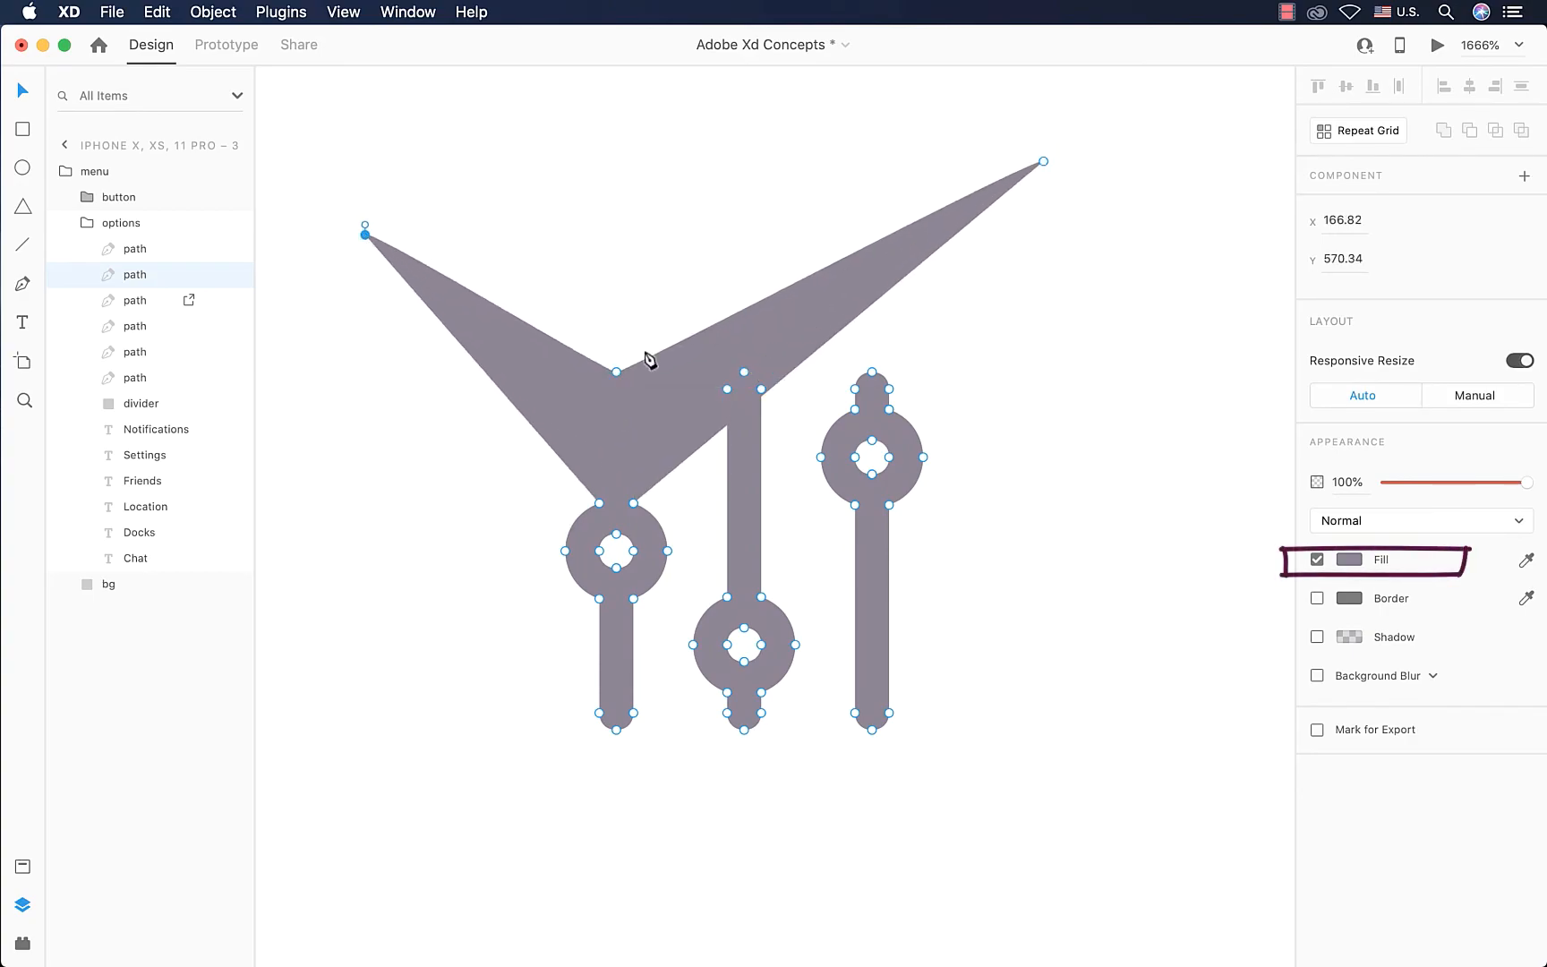
pyautogui.moveTo(624, 370)
pyautogui.mouseDown()
pyautogui.moveTo(622, 156)
pyautogui.moveTo(591, 460)
pyautogui.moveTo(608, 464)
pyautogui.mouseUp()
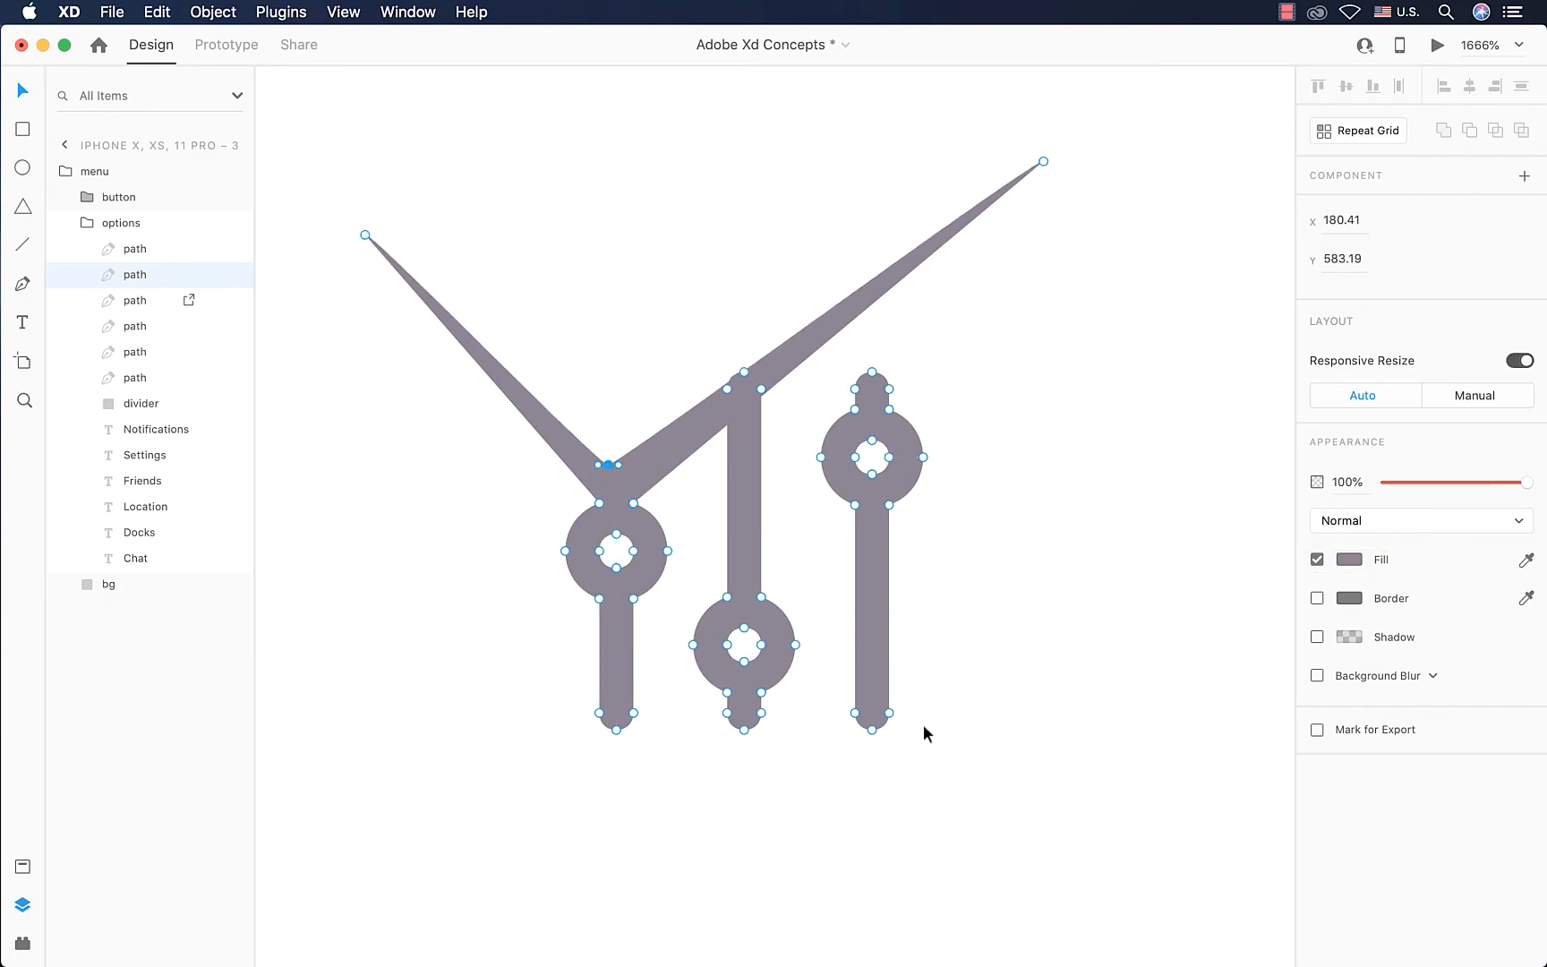
pyautogui.moveTo(873, 730); pyautogui.dragTo(874, 897)
pyautogui.moveTo(855, 714); pyautogui.dragTo(1098, 890)
# Step: Leave path editing and undo all the anchor moves on the Settings icon
pyautogui.click(1191, 800)
pyautogui.press('super+z')
pyautogui.press('super+z')
pyautogui.press('super+z')
pyautogui.press('super+z')
pyautogui.press('super+z')
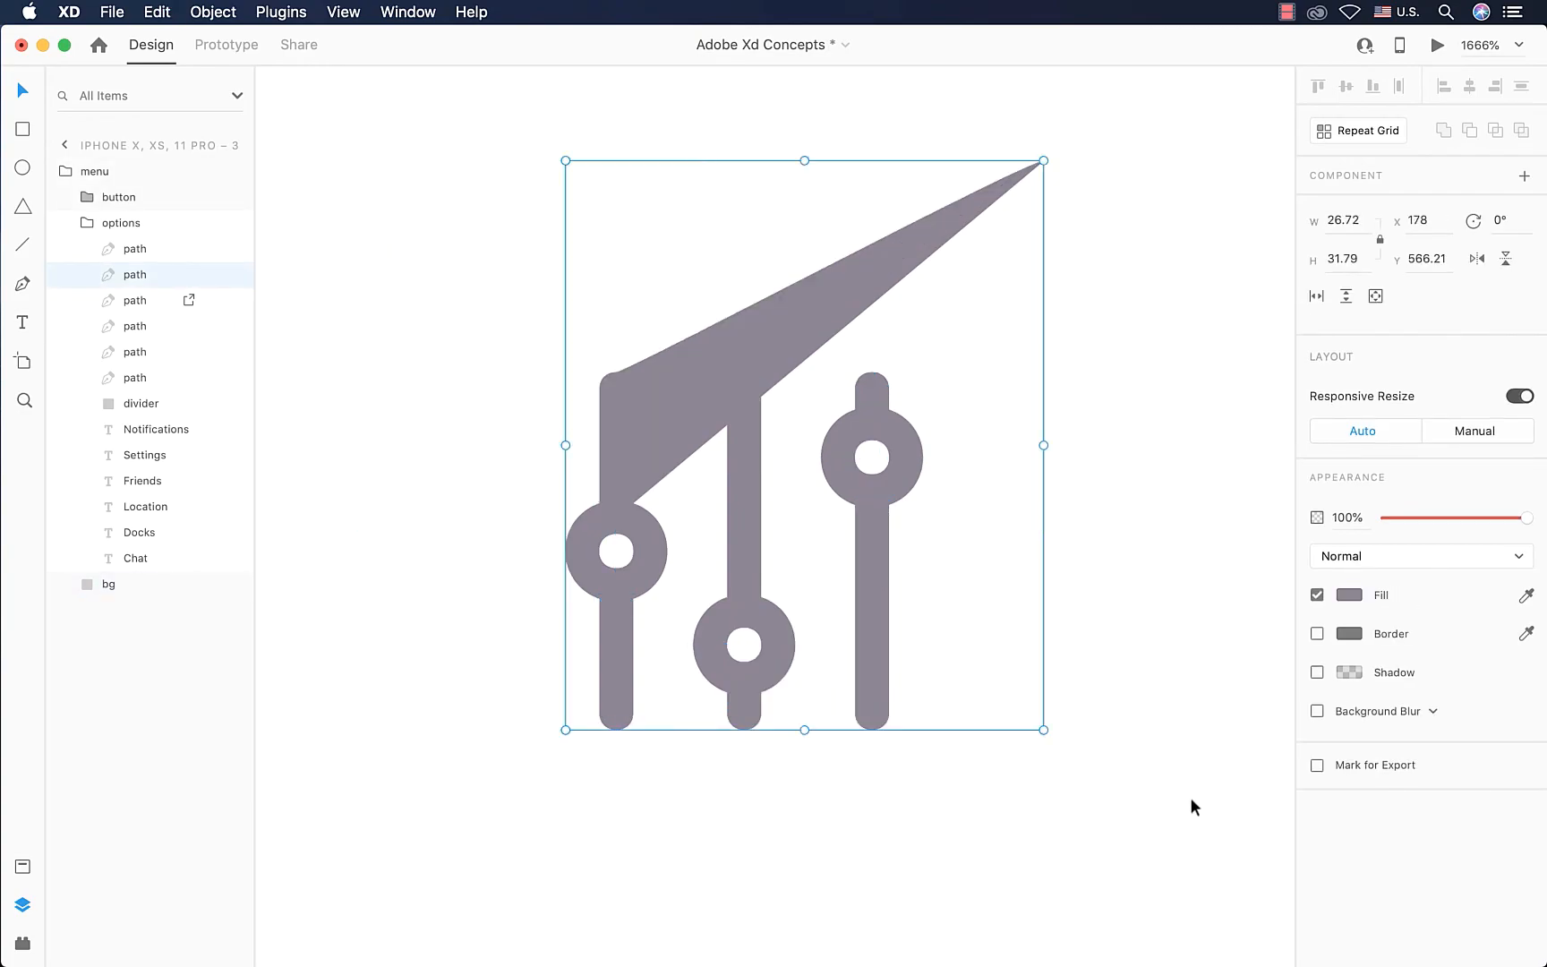
pyautogui.press('super+z')
# Step: Compare the menu card on the iPhone X, XS, 11 Pro – 3 artboard with the one on Profile – 4
pyautogui.scroll(-5, 1102, 592)
pyautogui.hscroll(5, 1102, 592)
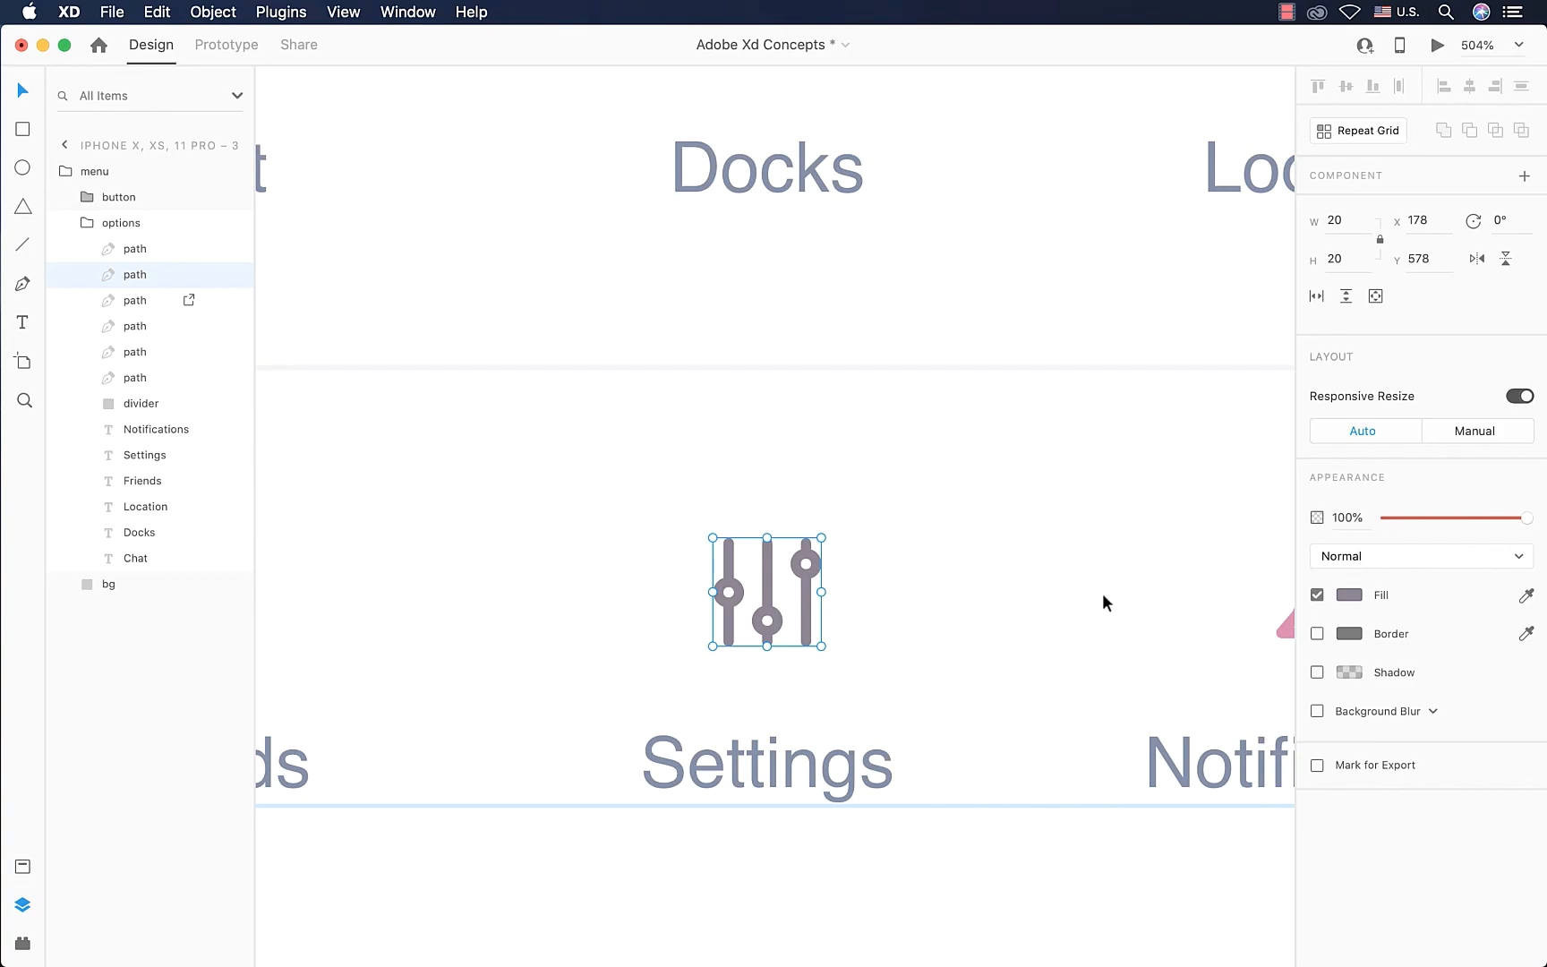
pyautogui.scroll(-10, 1102, 595)
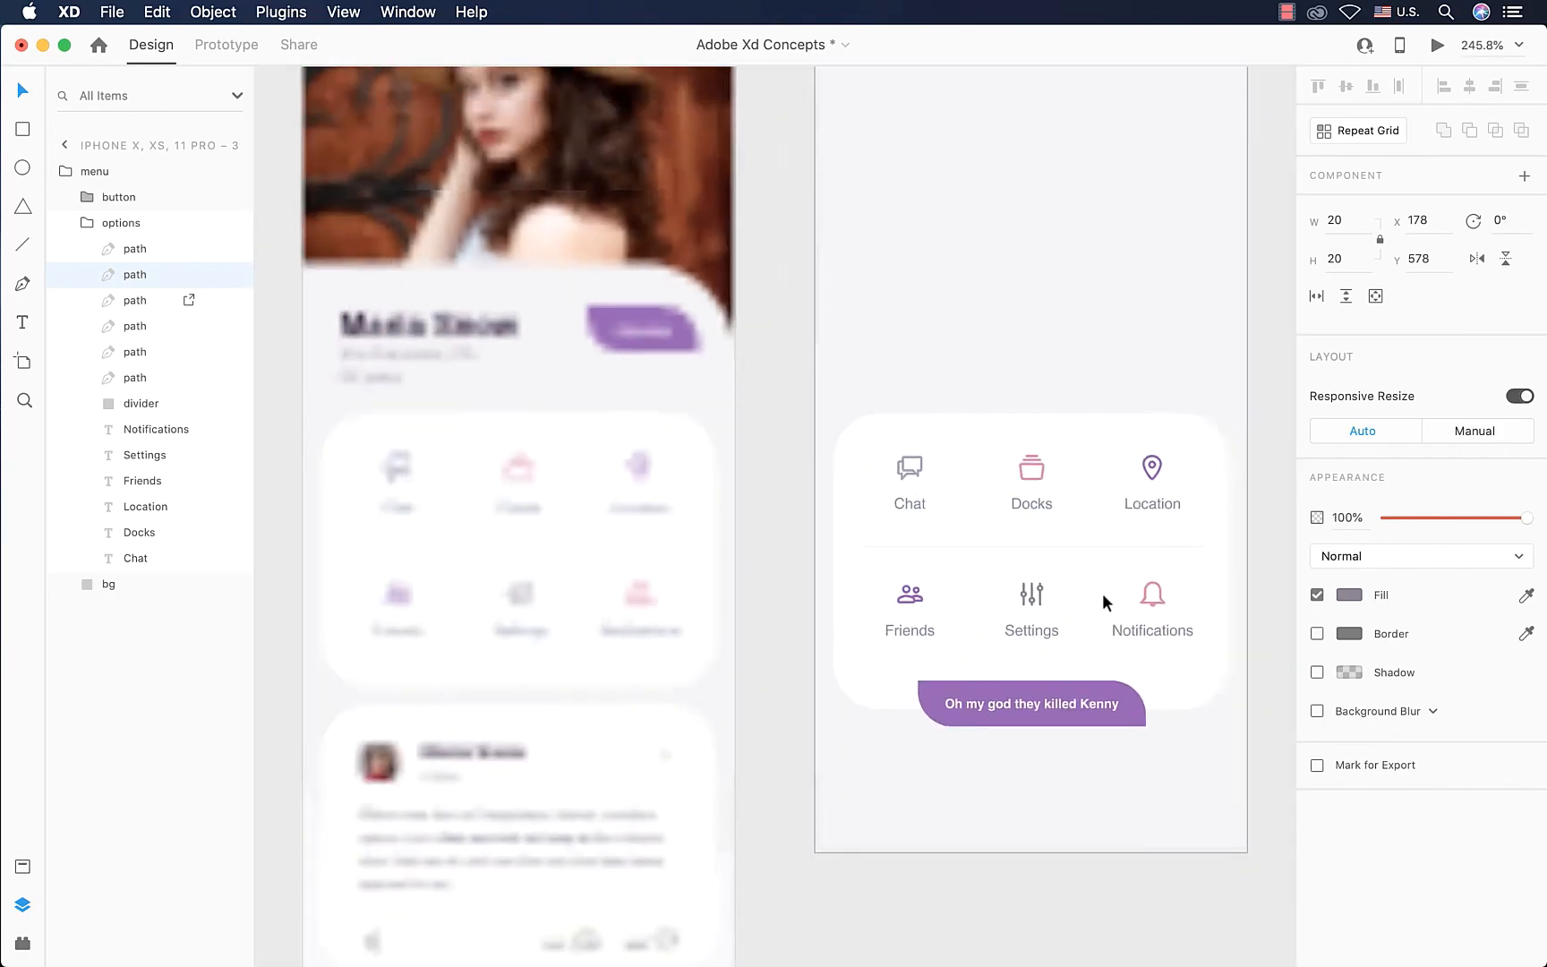
pyautogui.hscroll(1, 1102, 595)
pyautogui.scroll(-3, 1102, 593)
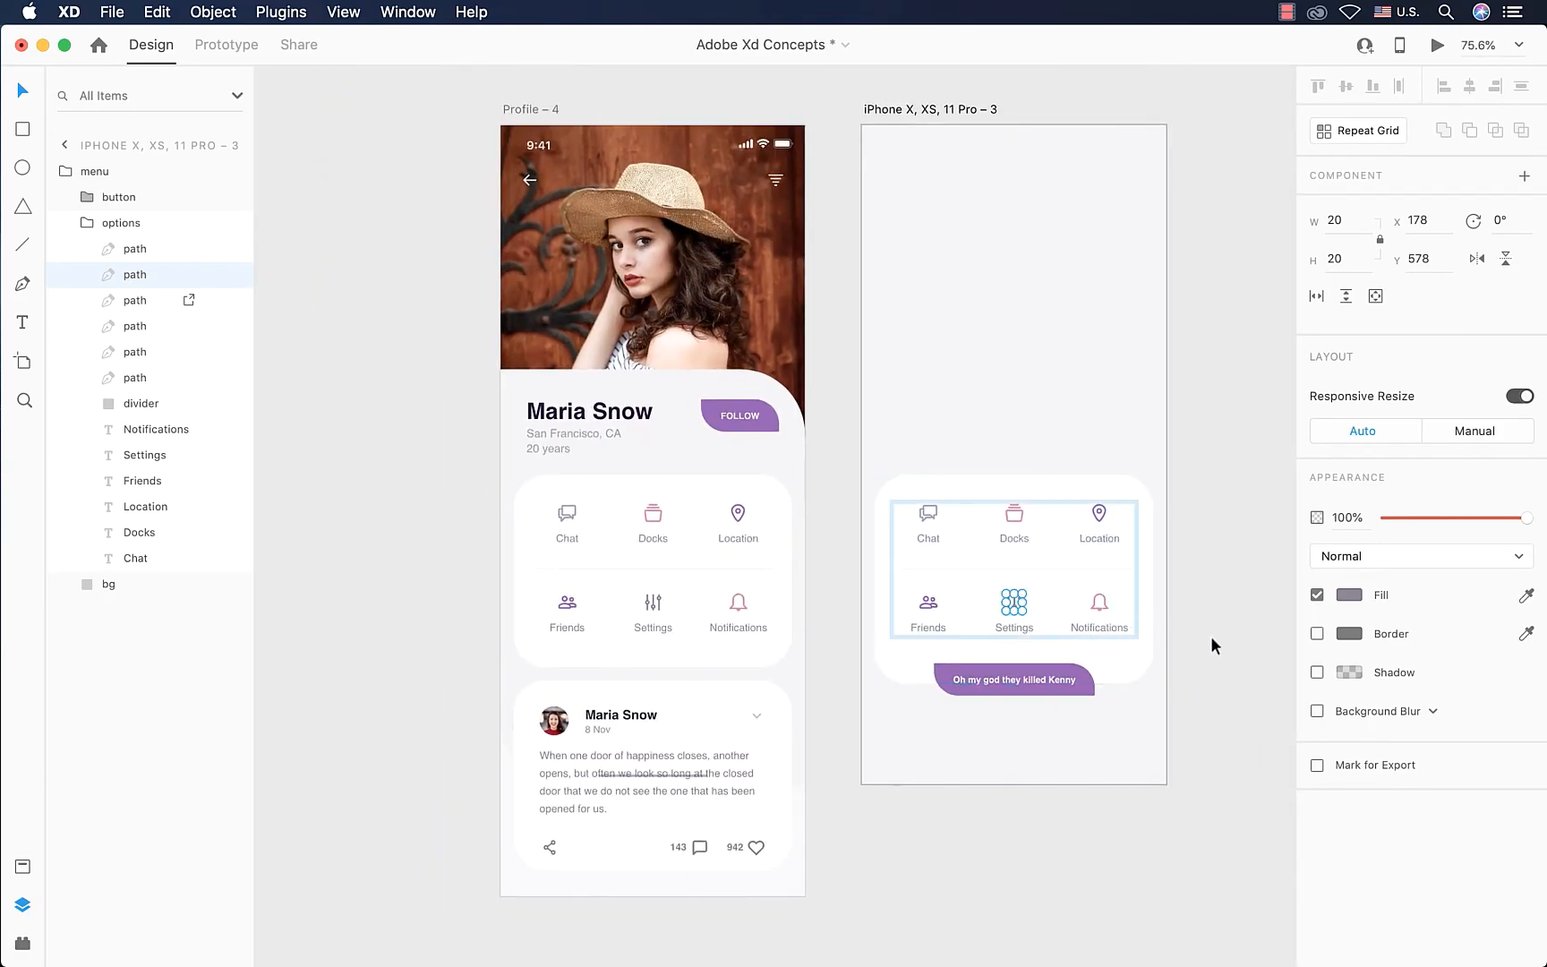